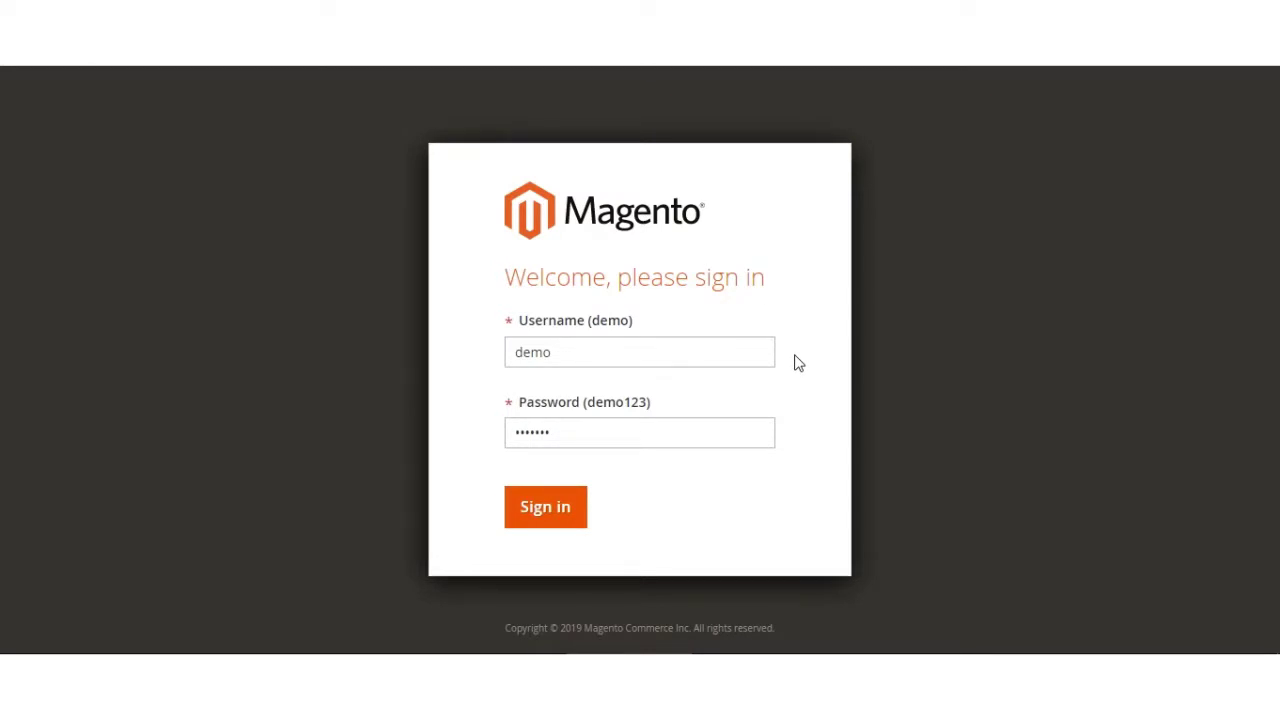
Sign in to the admin panel with the prefilled account and open the eBay Magento Connect configuration under Stores.
left_click(538, 512)
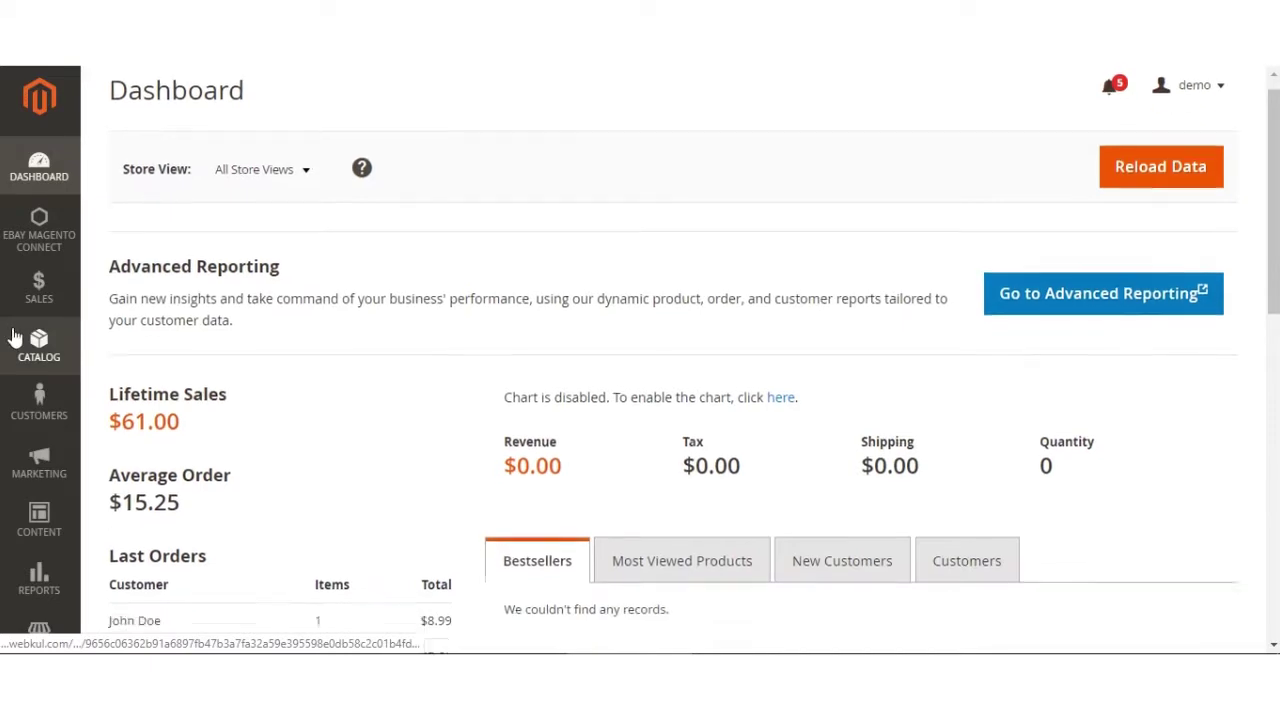
scroll(14, 336, "down", 5)
scroll(40, 575, "up", 4)
left_click(40, 578)
left_click(177, 157)
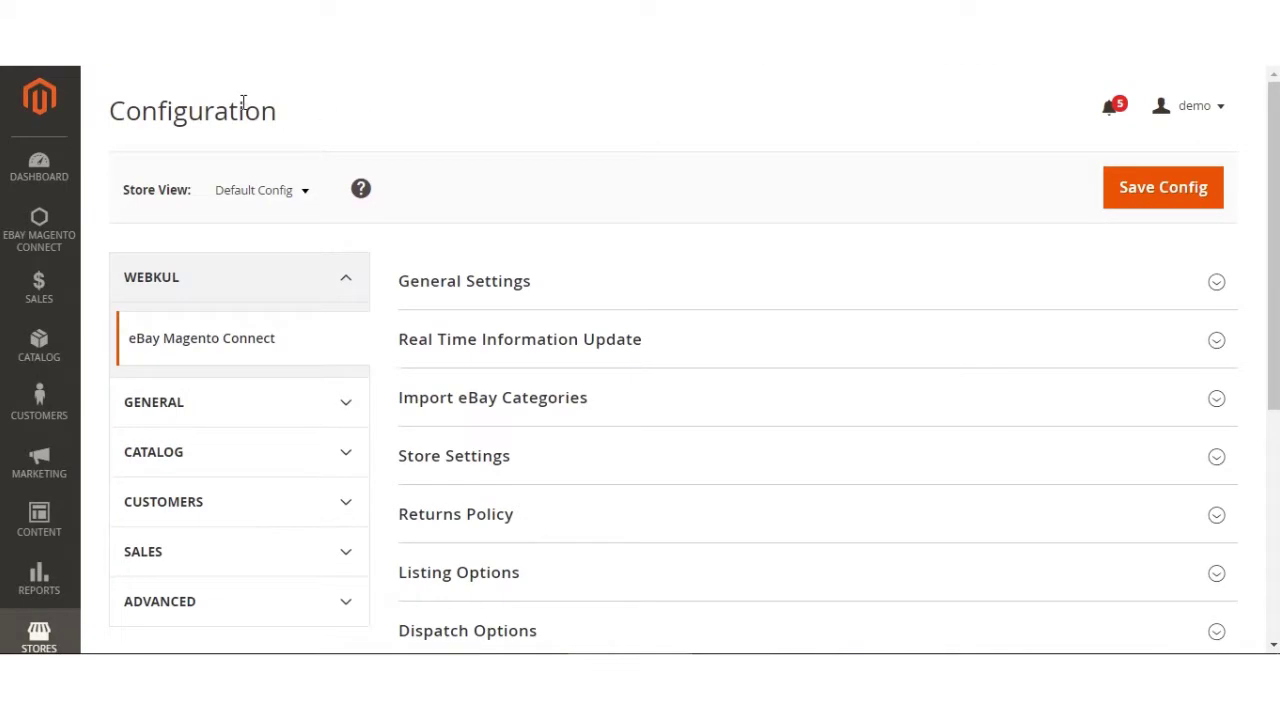
Examine the list of eBay Magento Connect configuration sections, from General Settings to Default Setting For eBay Product Import.
double_click(243, 103)
left_click(331, 100)
left_click(561, 173)
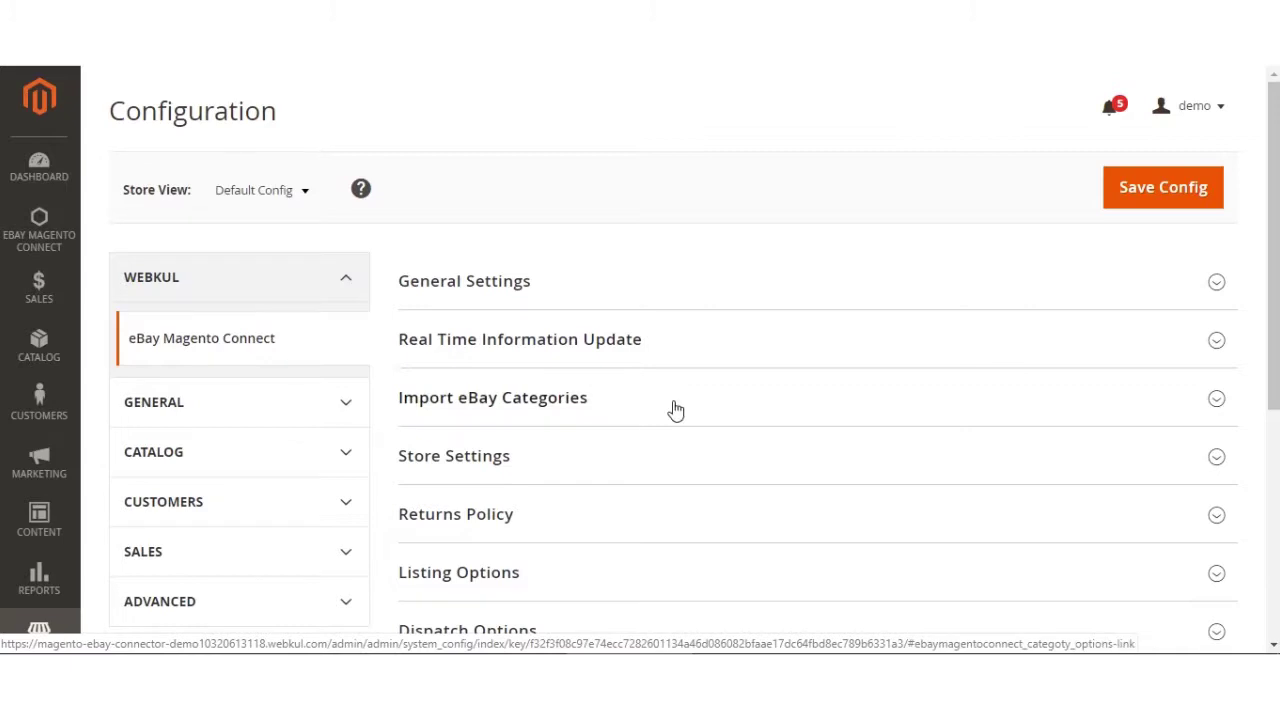
scroll(640, 360, "down", 1)
scroll(640, 360, "down", 3)
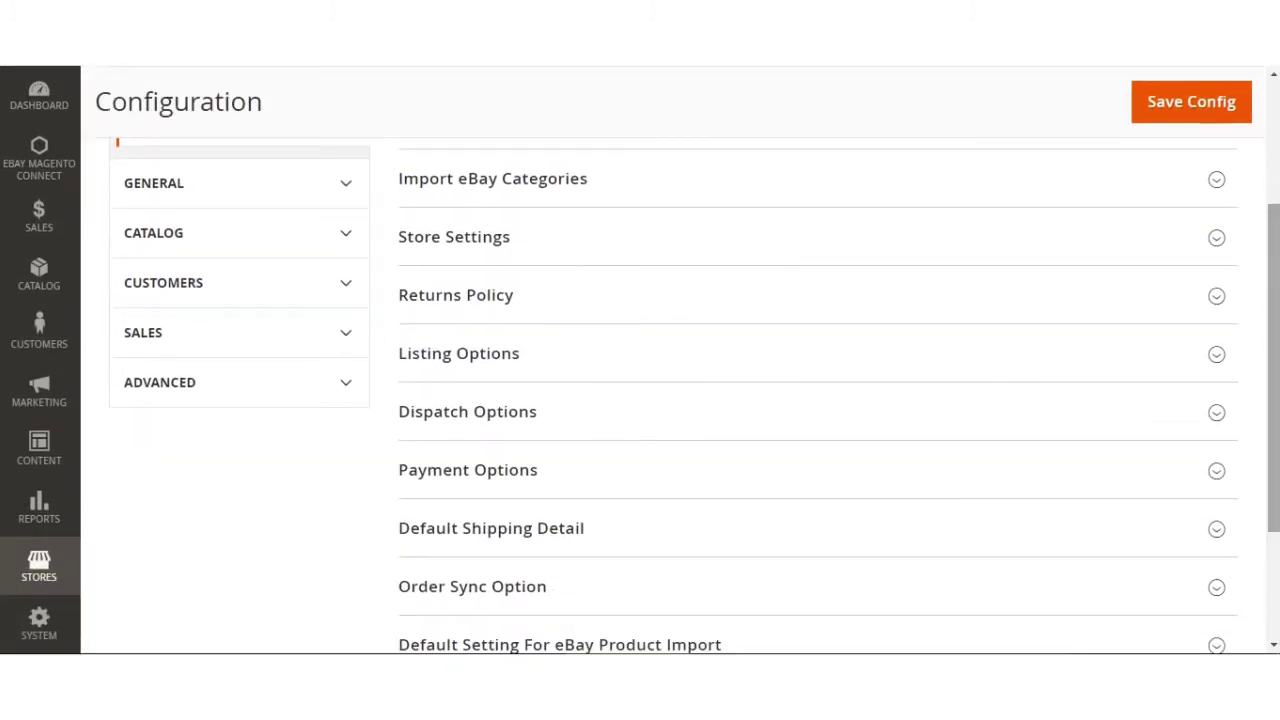
scroll(640, 360, "down", 2)
left_click_drag(1275, 431, 1277, 203)
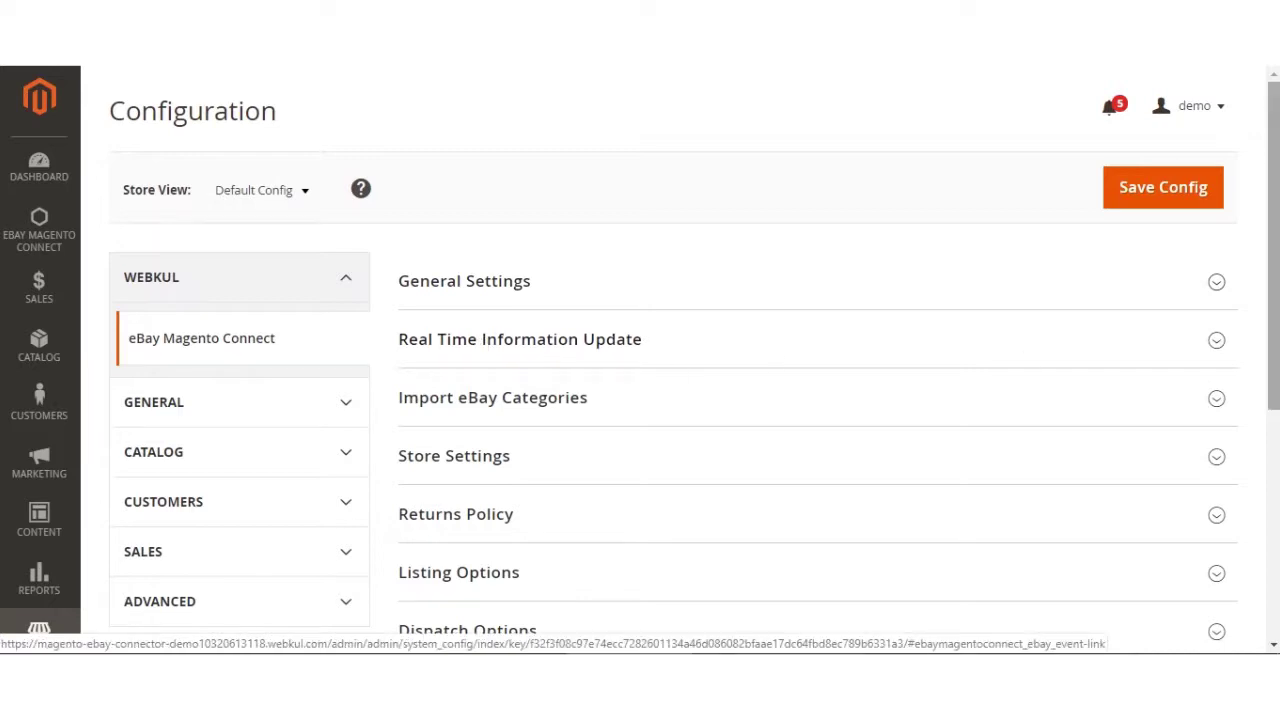
scroll(550, 335, "down", 2)
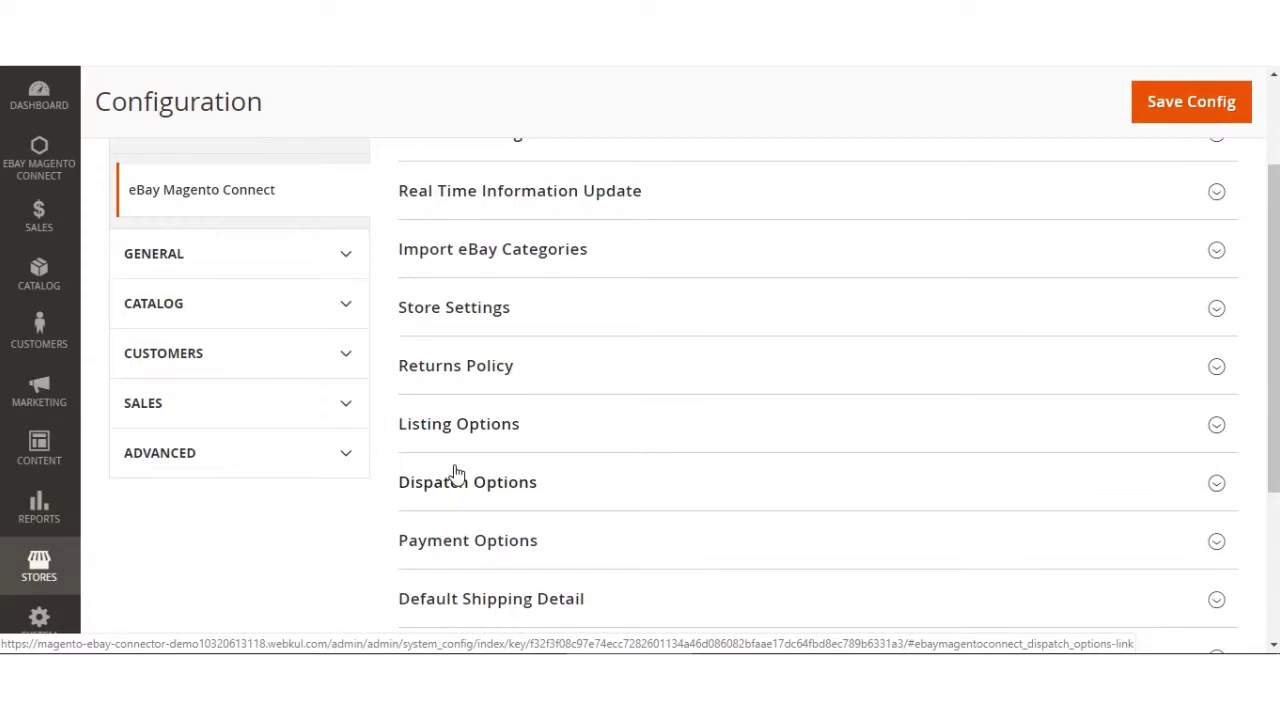
scroll(471, 543, "down", 3)
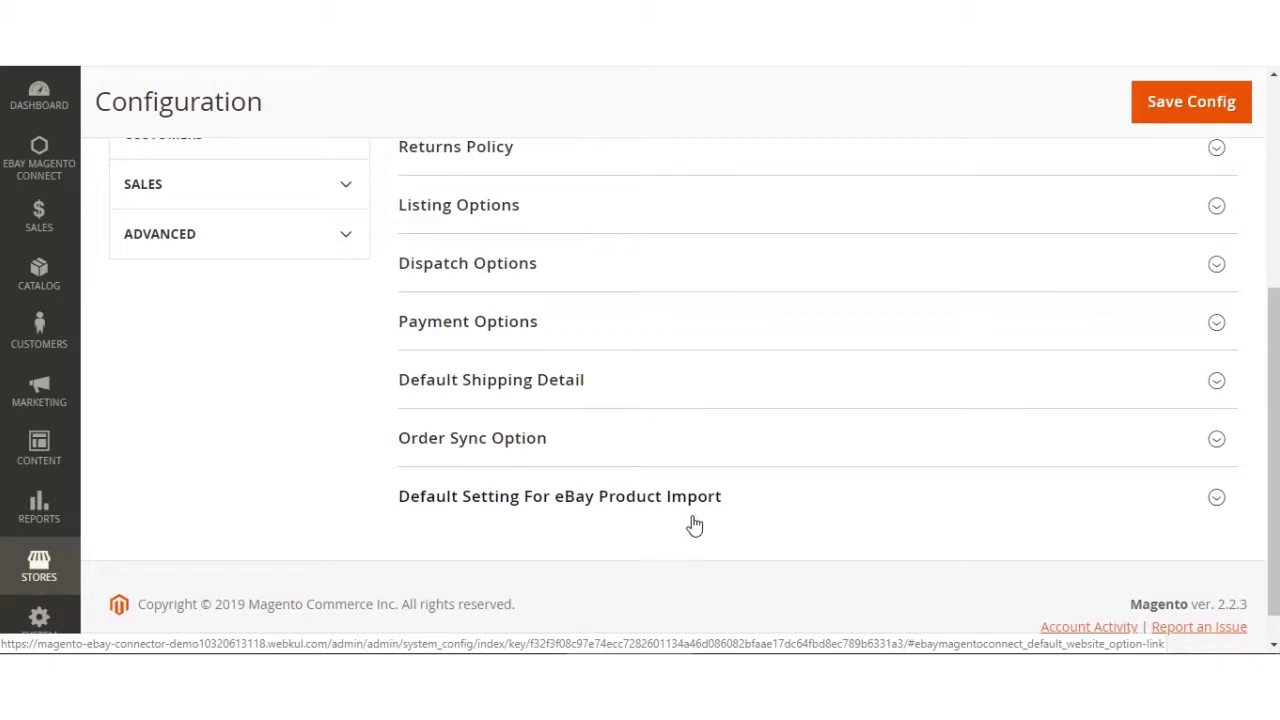
scroll(476, 328, "up", 4)
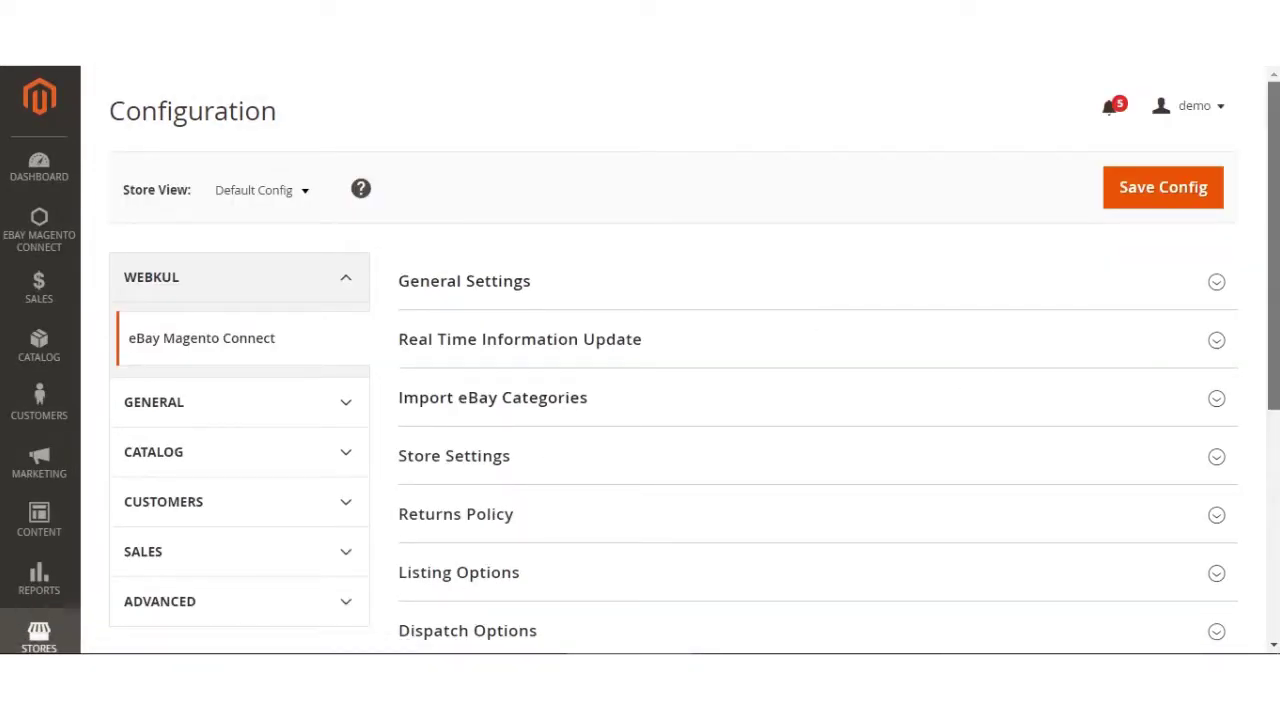
scroll(1274, 250, "down", 2)
scroll(1274, 250, "up", 2)
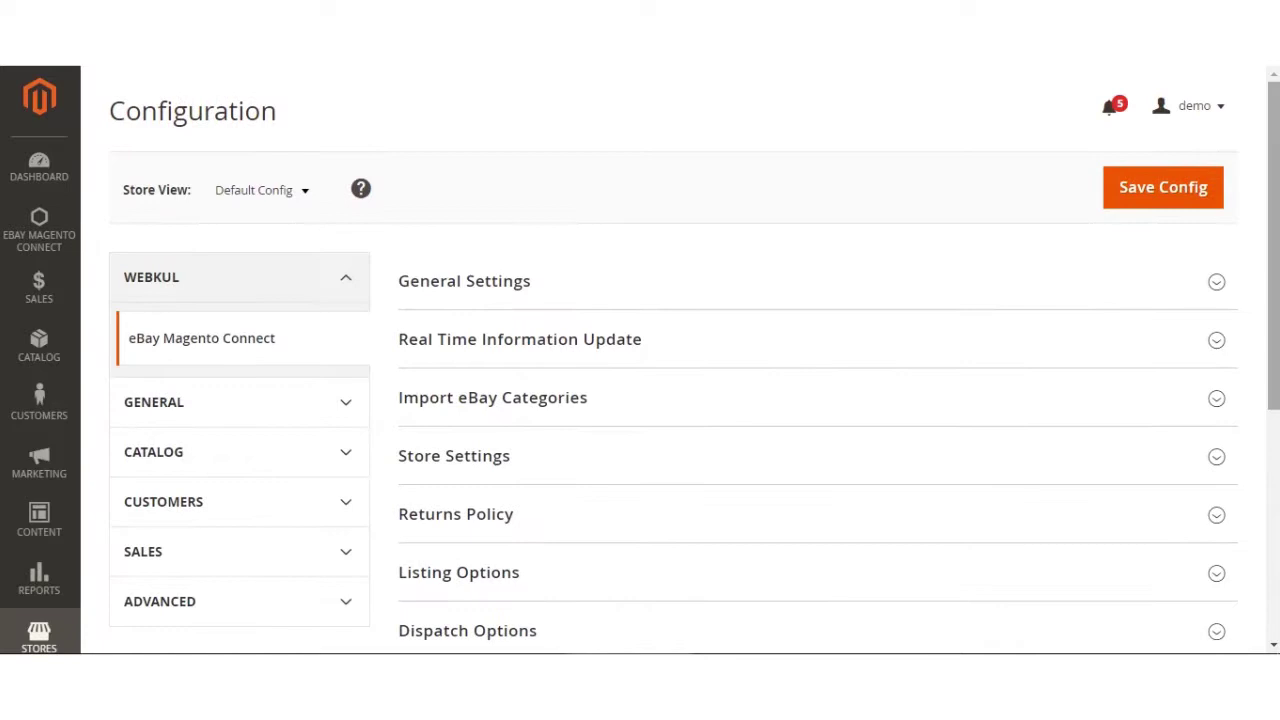
Expand General Settings and clear the eBay User Id.
left_click(493, 289)
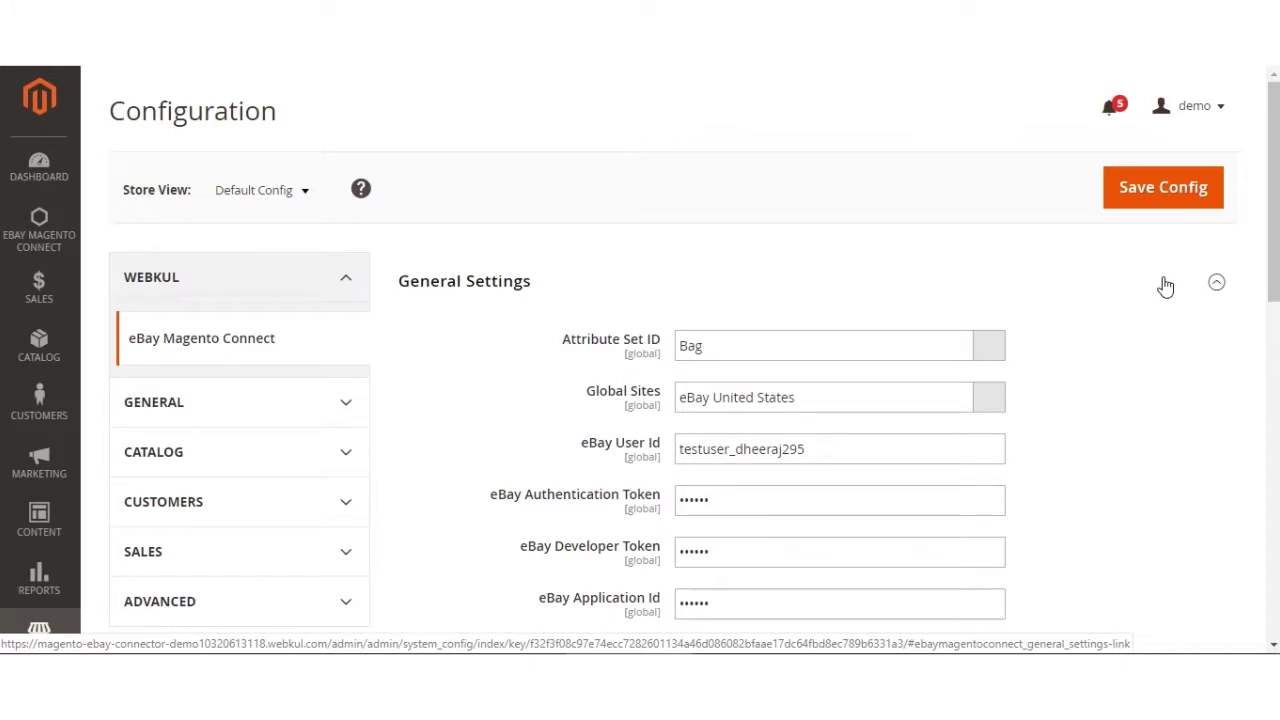
left_click_drag(810, 448, 678, 446)
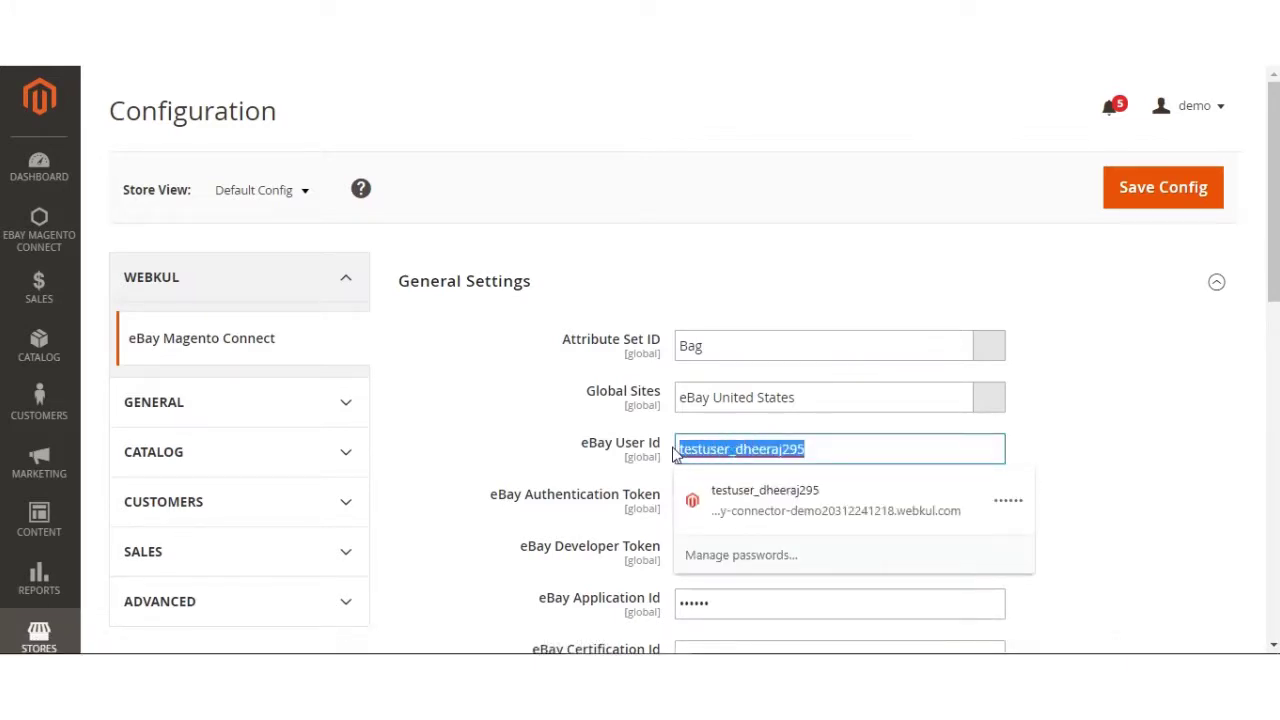
key("BackSpace")
left_click(449, 400)
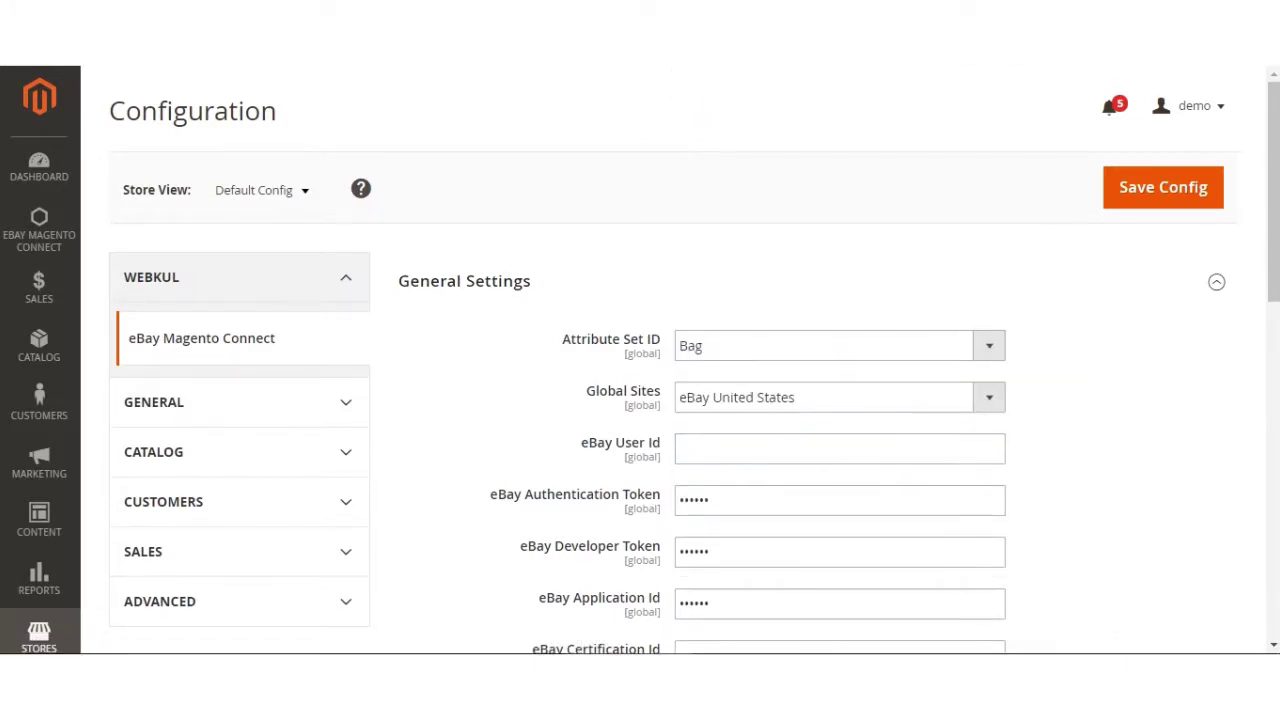
Review the General Settings fields, including the available Attribute Set ID options and the eBay User Id.
scroll(1262, 291, "down", 1)
scroll(690, 390, "down", 3)
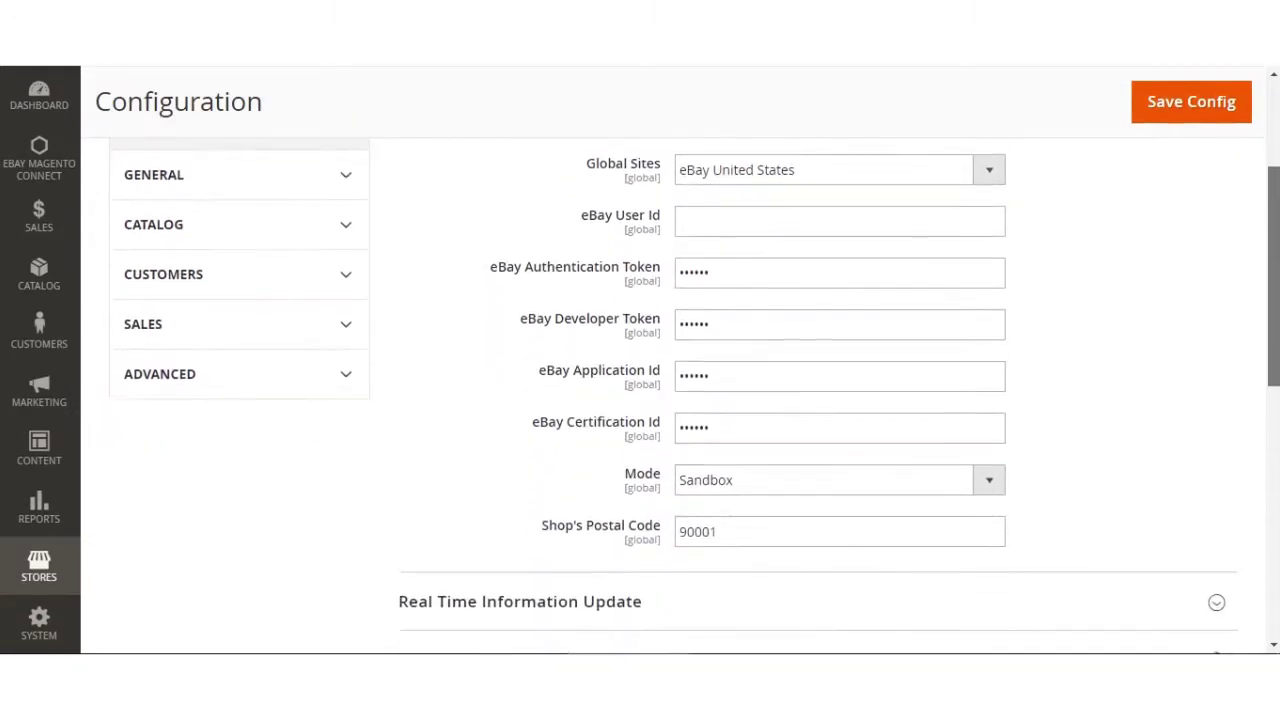
scroll(640, 390, "up", 1)
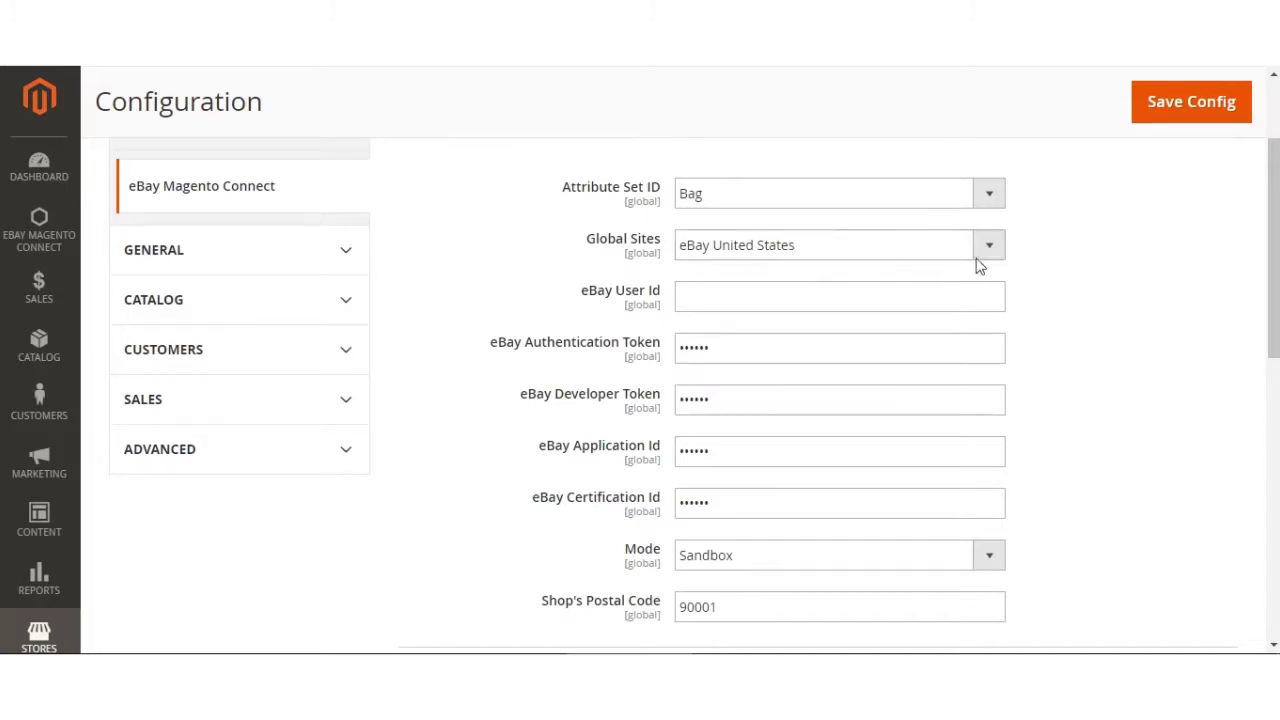
left_click(943, 209)
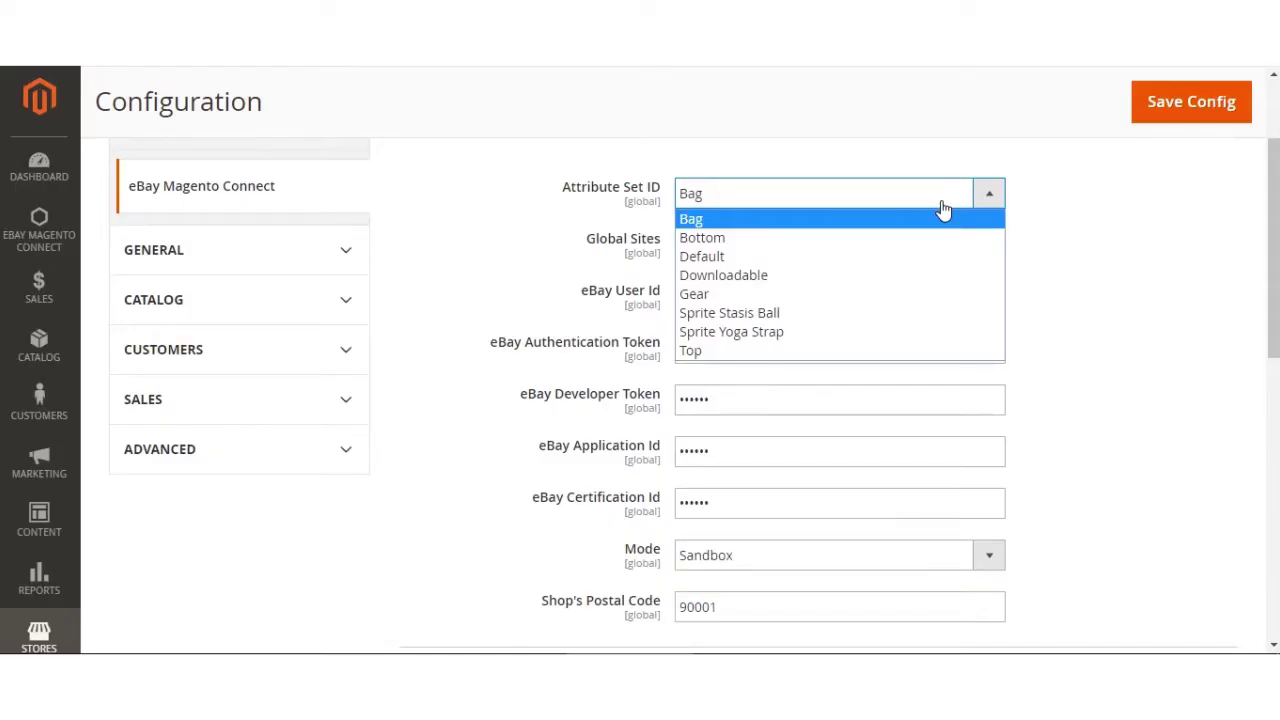
left_click(1036, 238)
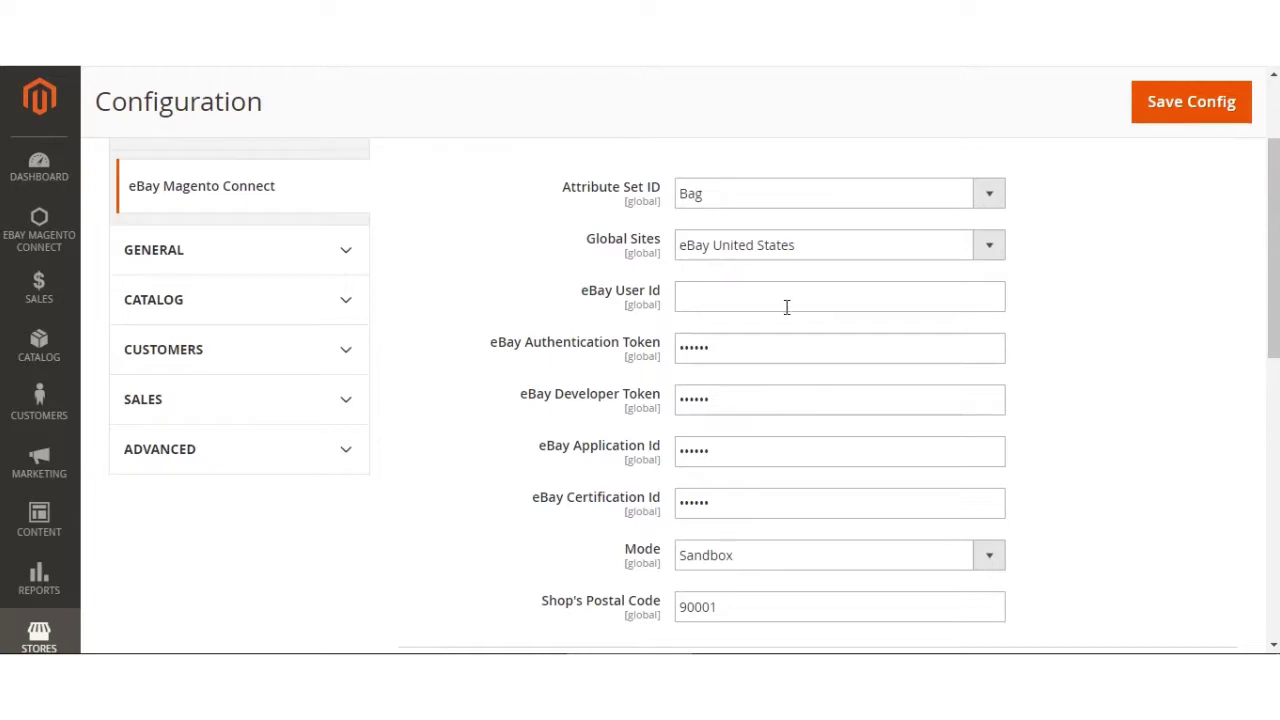
double_click(624, 291)
left_click(623, 297)
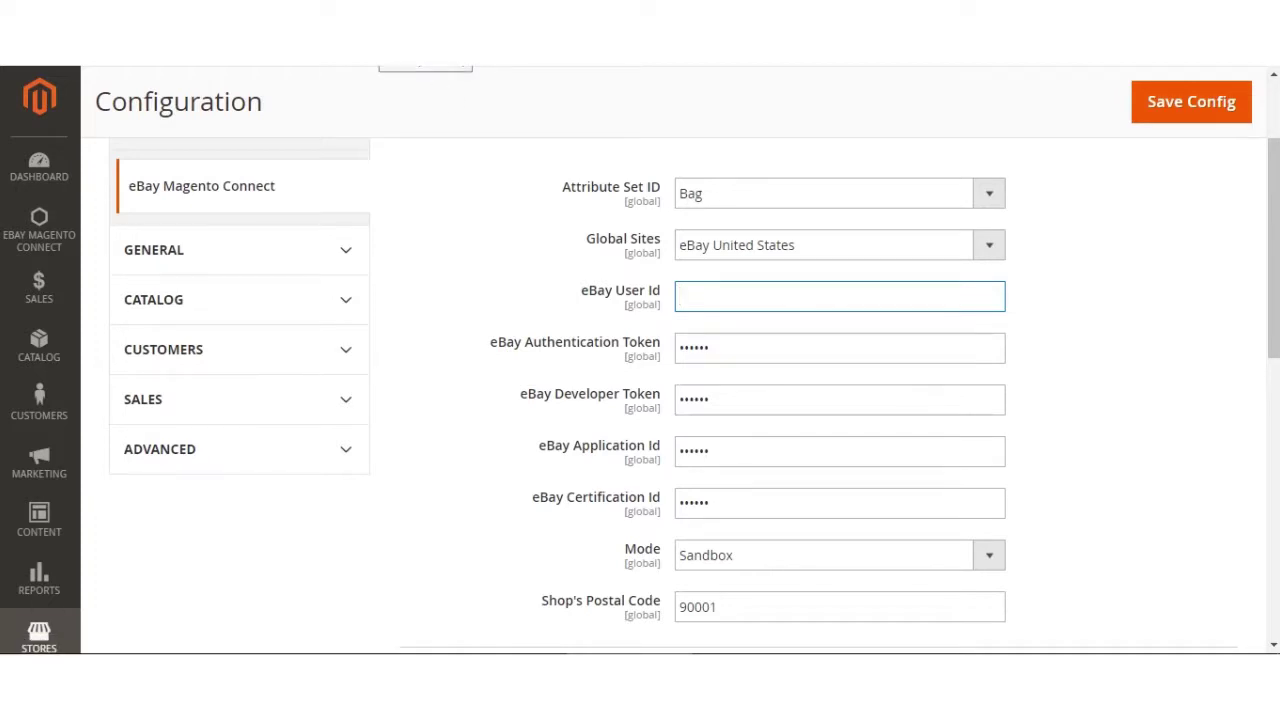
Switch to the connector's user guide in the browser and read which eBay developer keys the module requires.
key("ctrl+Tab")
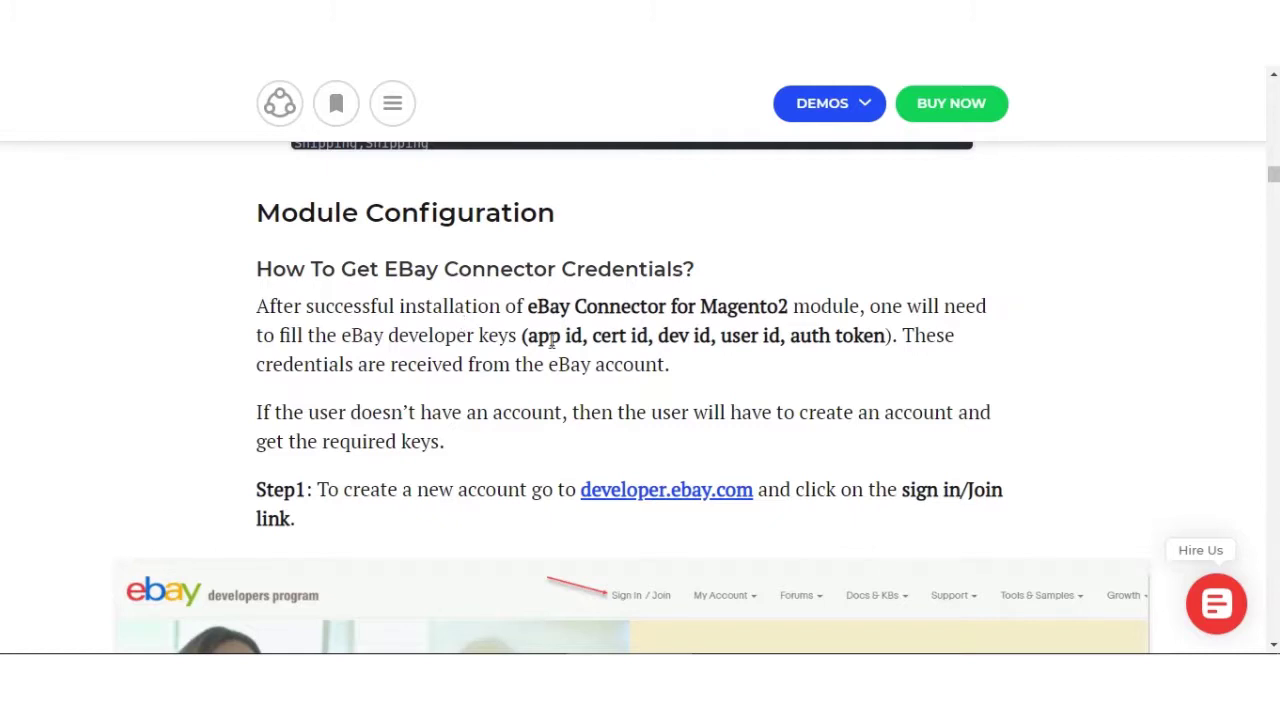
double_click(606, 338)
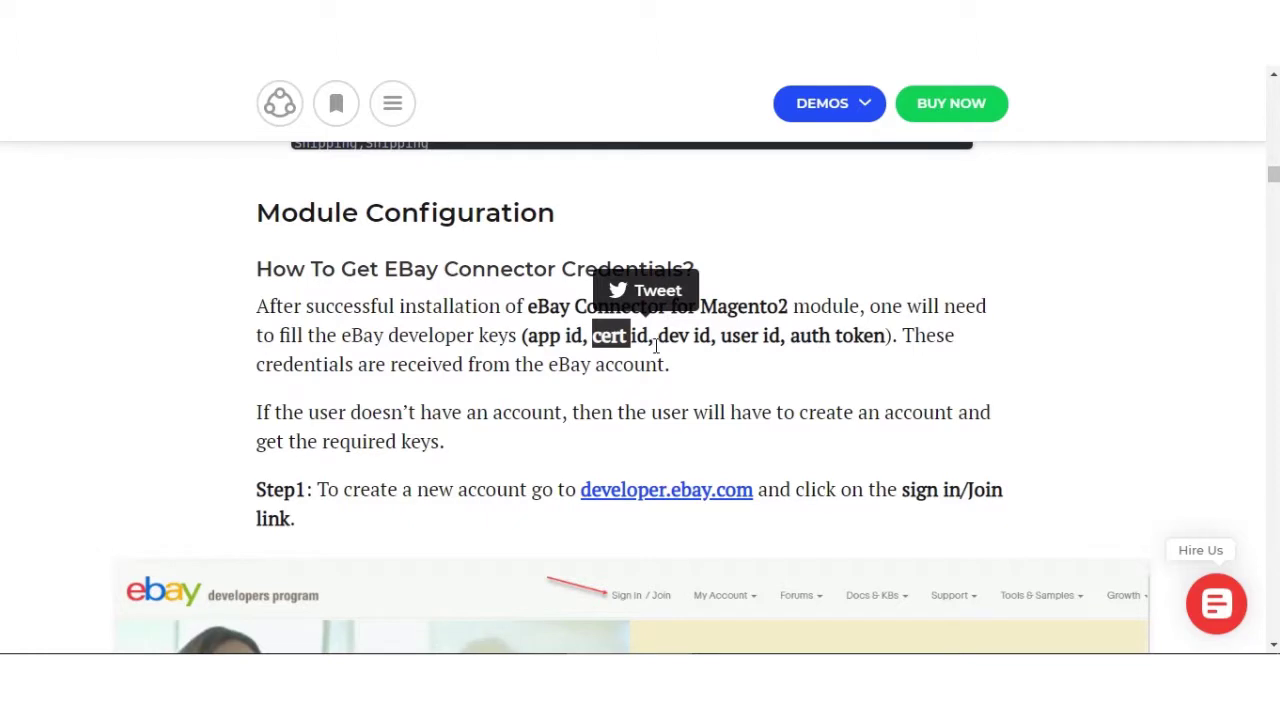
left_click(647, 342)
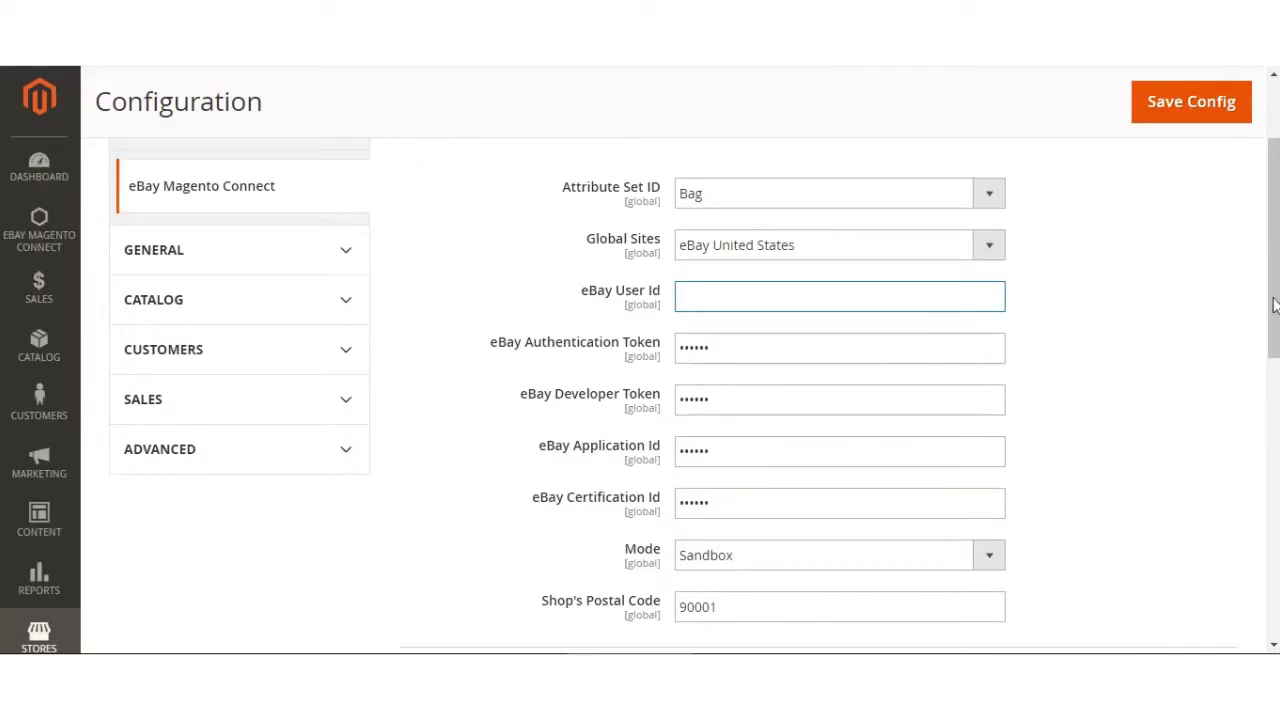
Return to the connector configuration, then collapse and reopen General Settings to check its credential fields.
left_click_drag(1266, 366, 1266, 308)
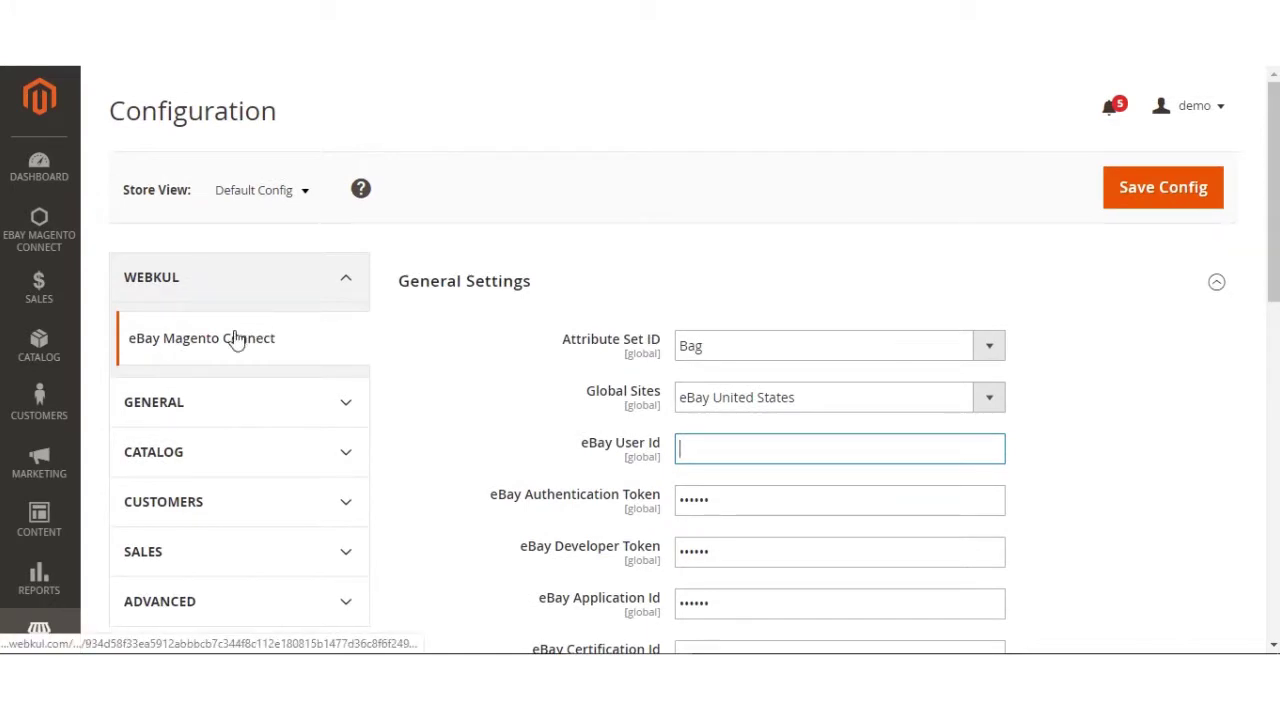
left_click(455, 295)
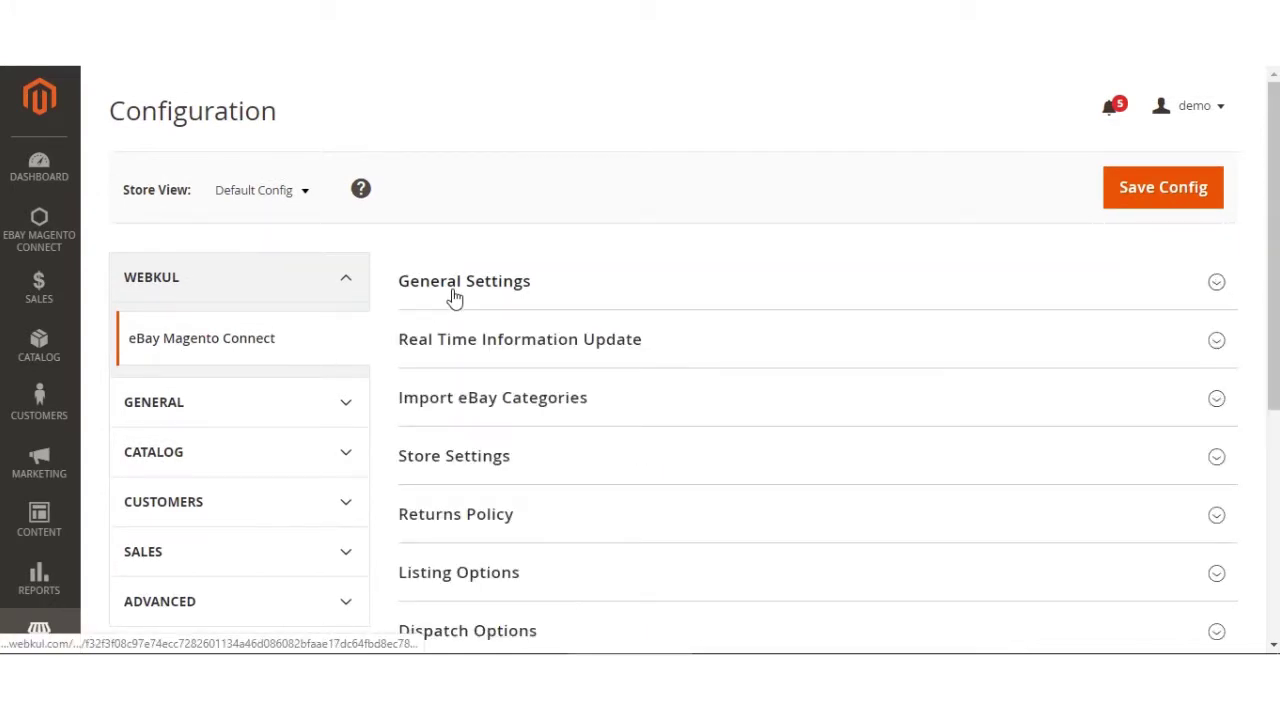
left_click(453, 295)
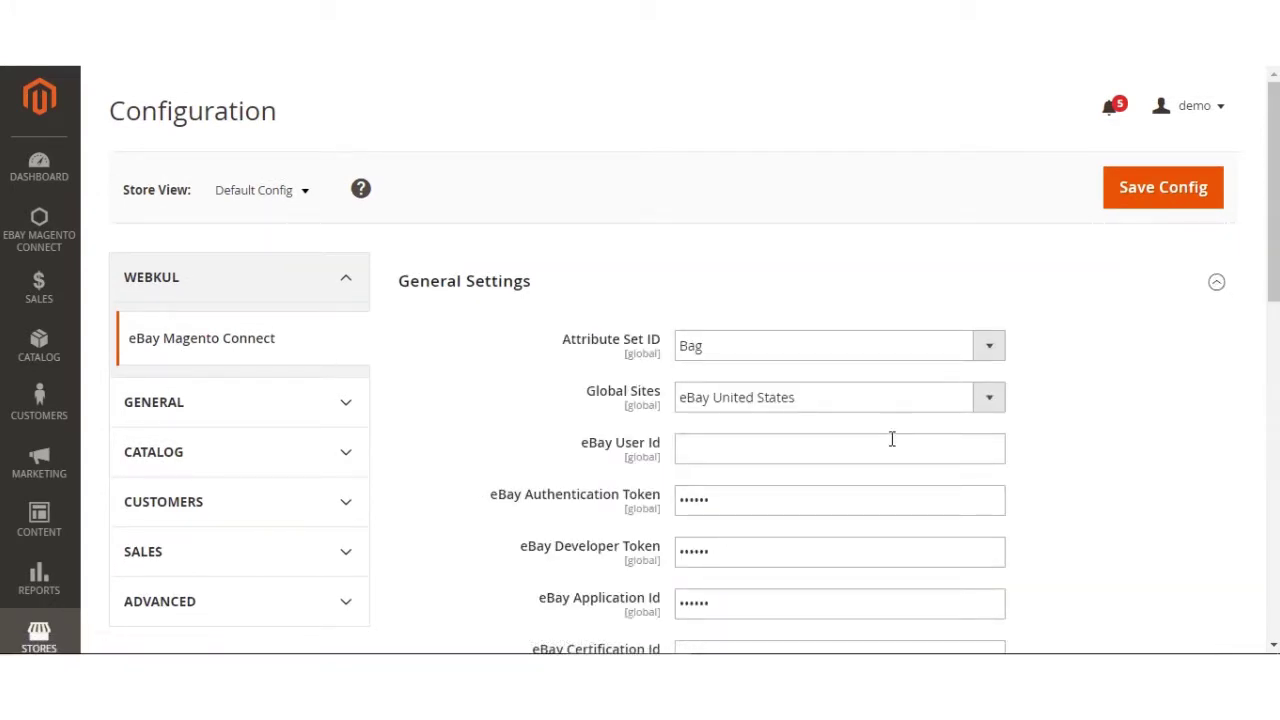
left_click_drag(1273, 190, 1273, 242)
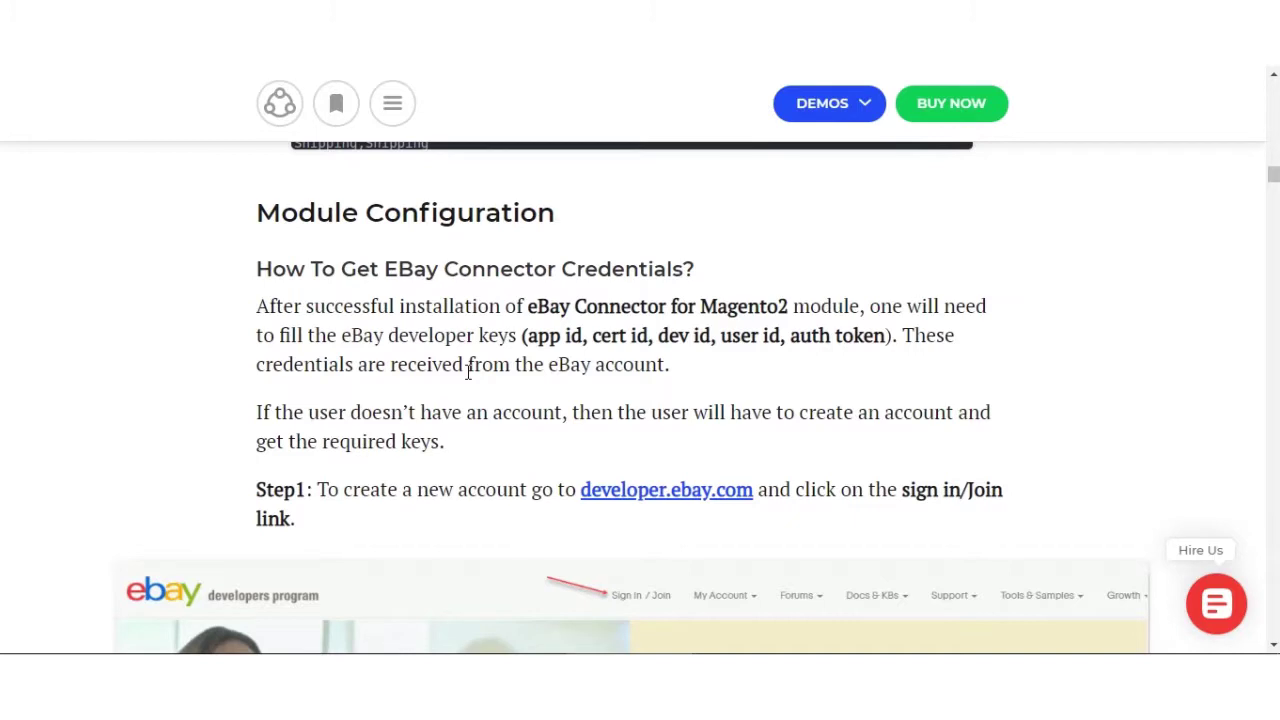
Read Steps 1 to 3 of the user guide on joining the eBay developers program and generating an app key set.
scroll(467, 372, "down", 4)
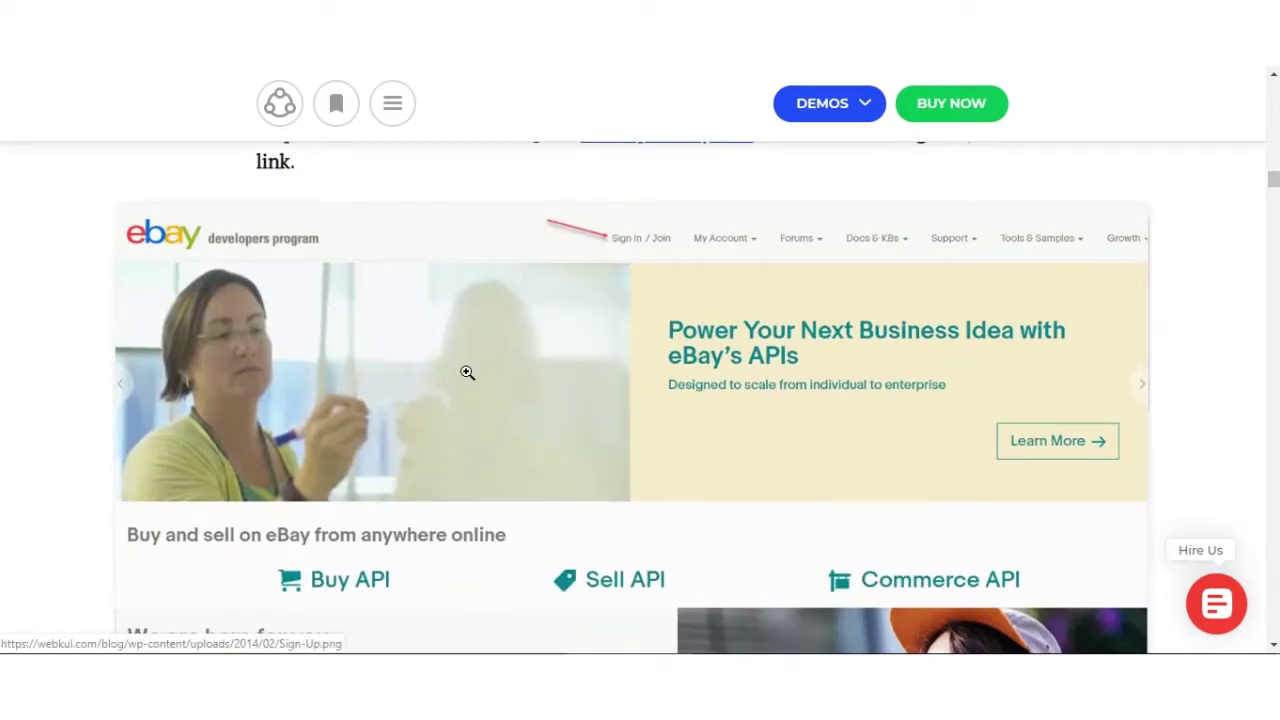
scroll(467, 372, "up", 1)
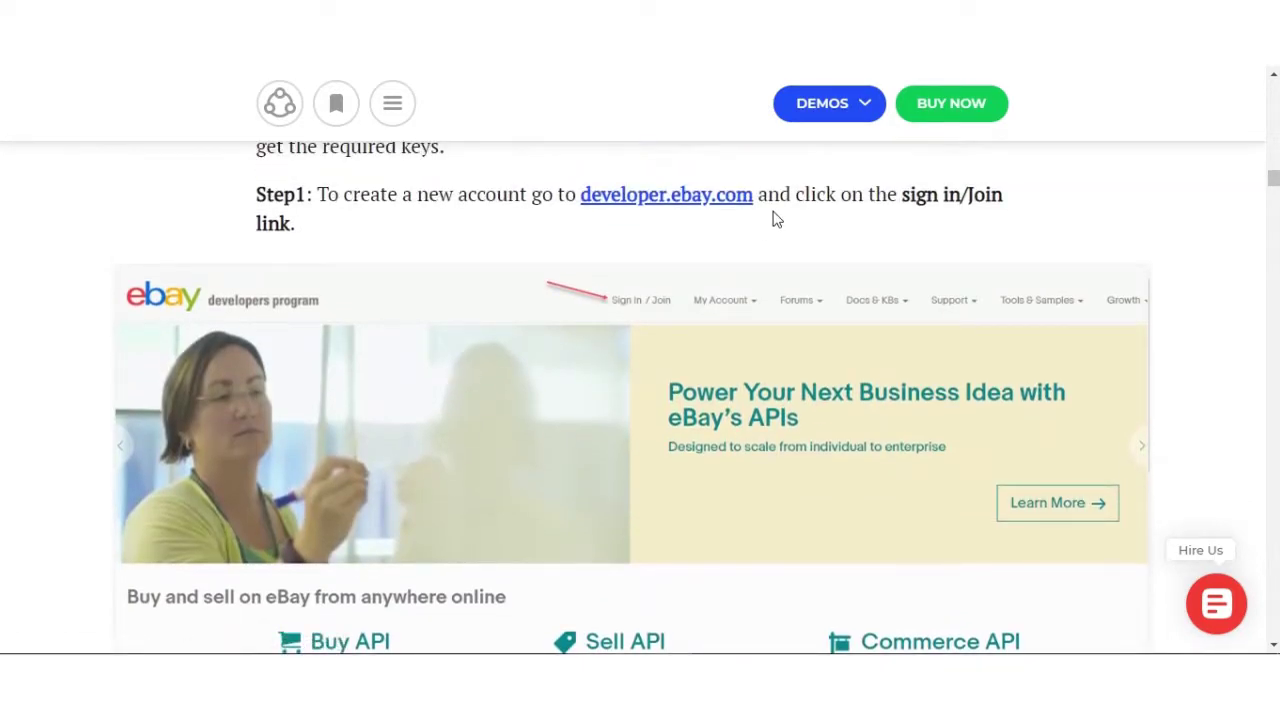
scroll(774, 218, "down", 2)
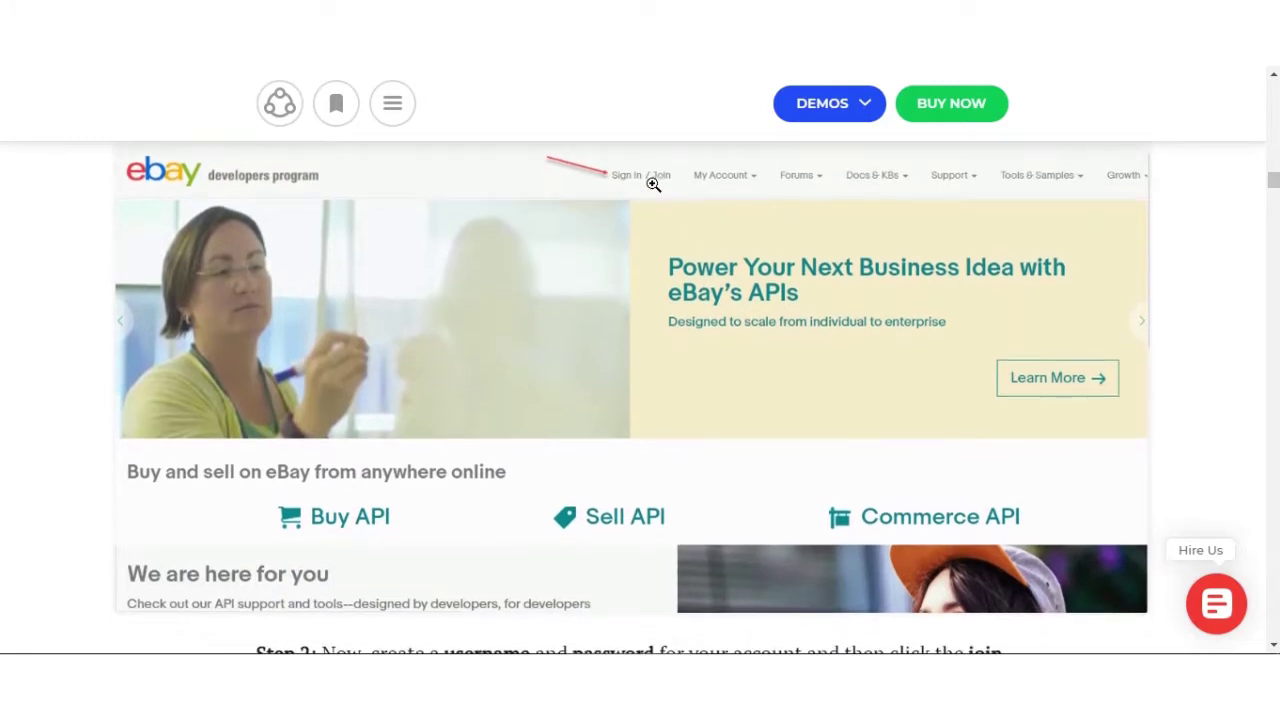
scroll(652, 190, "down", 4)
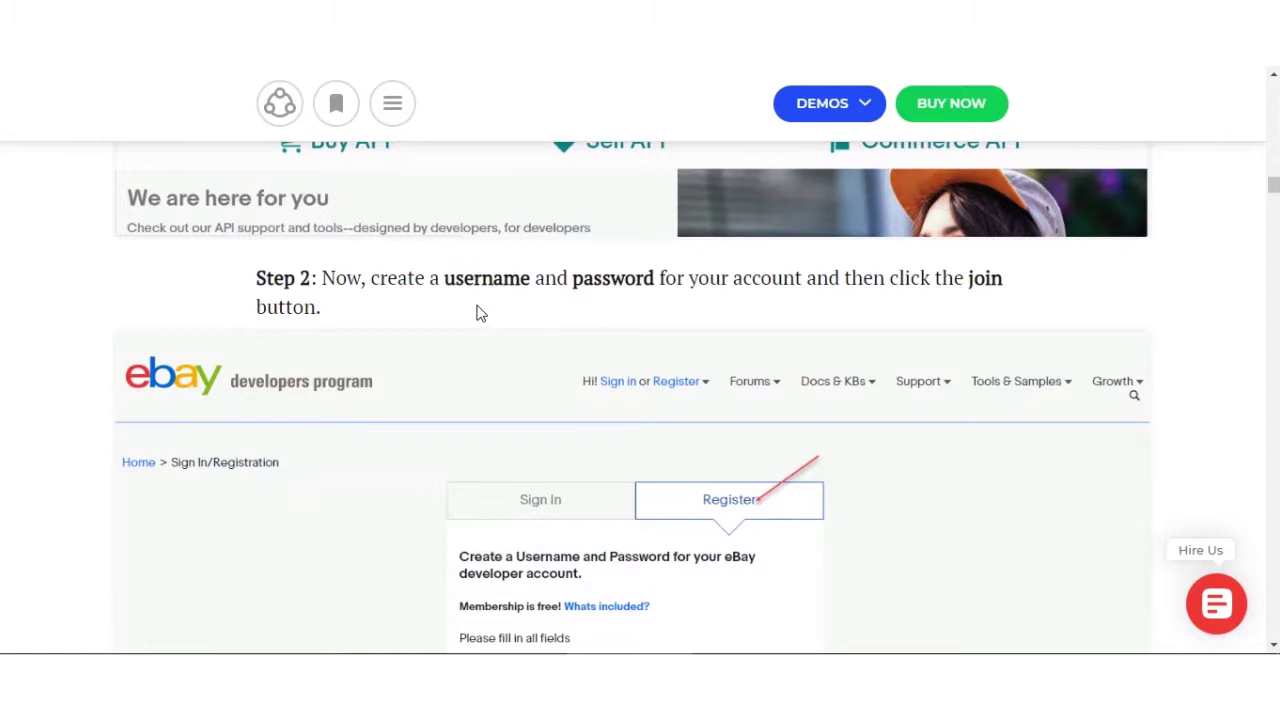
scroll(480, 313, "down", 1)
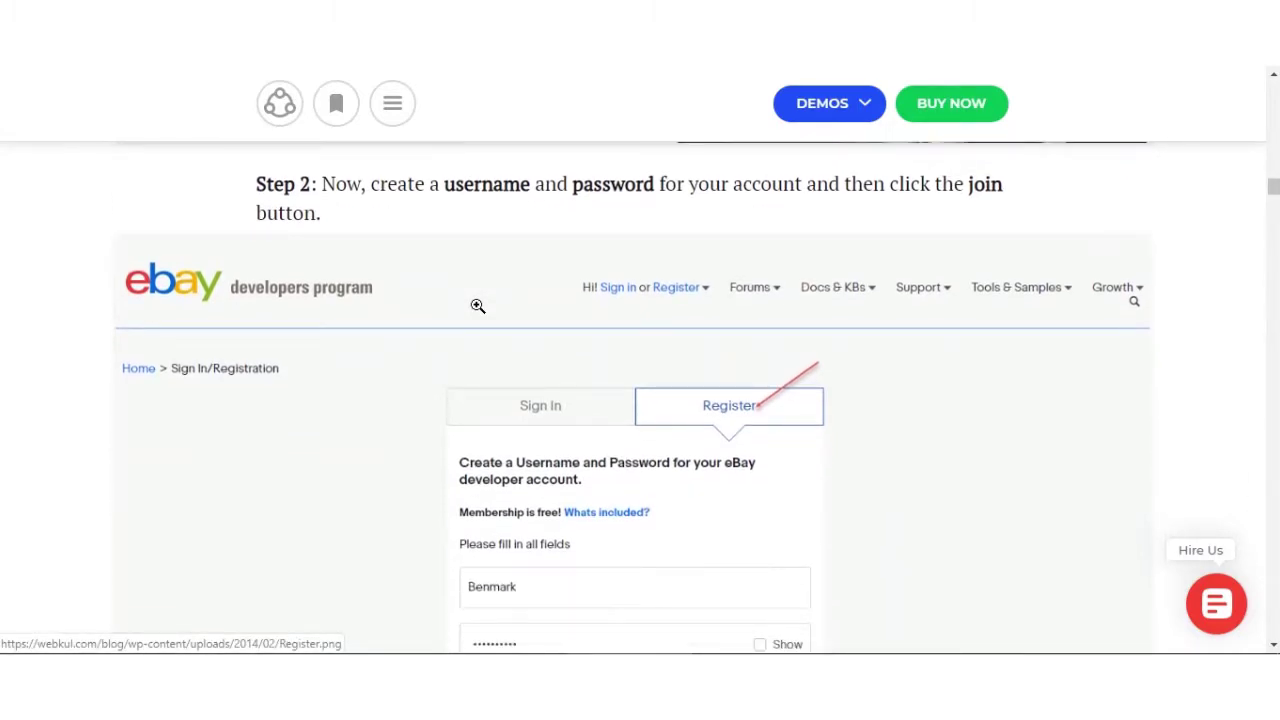
scroll(478, 305, "down", 1)
scroll(478, 305, "up", 7)
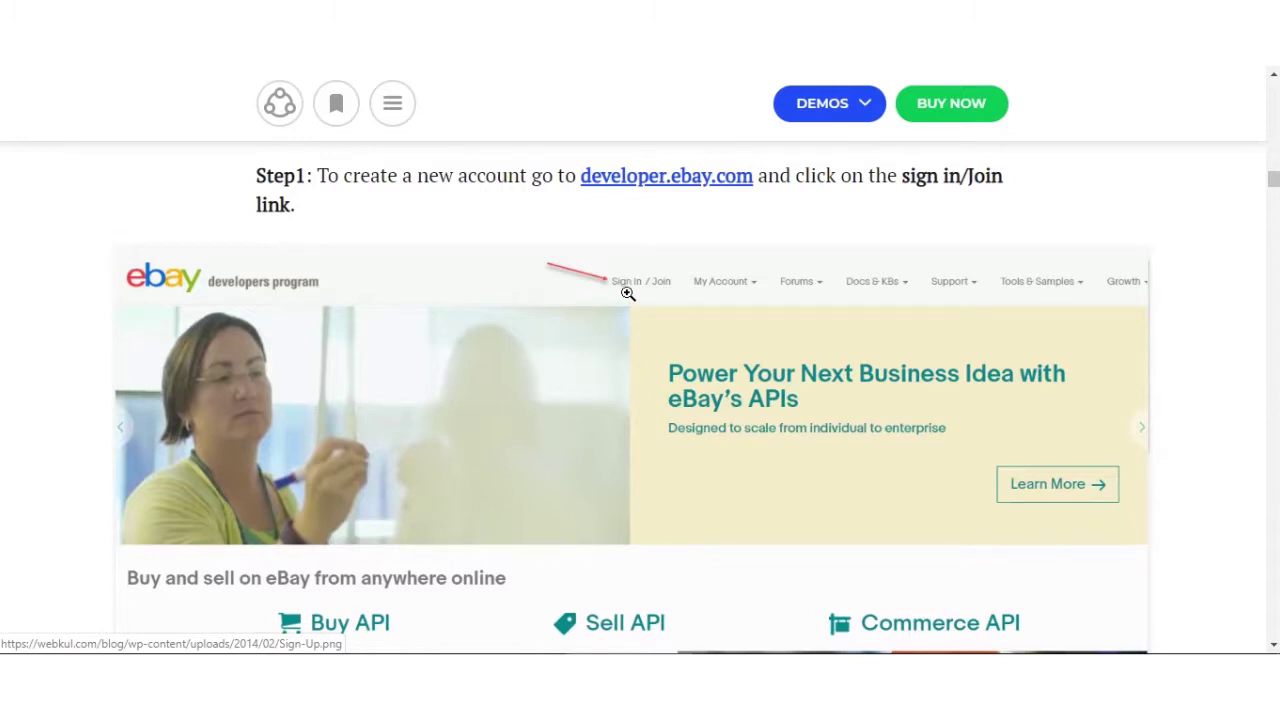
scroll(627, 292, "down", 5)
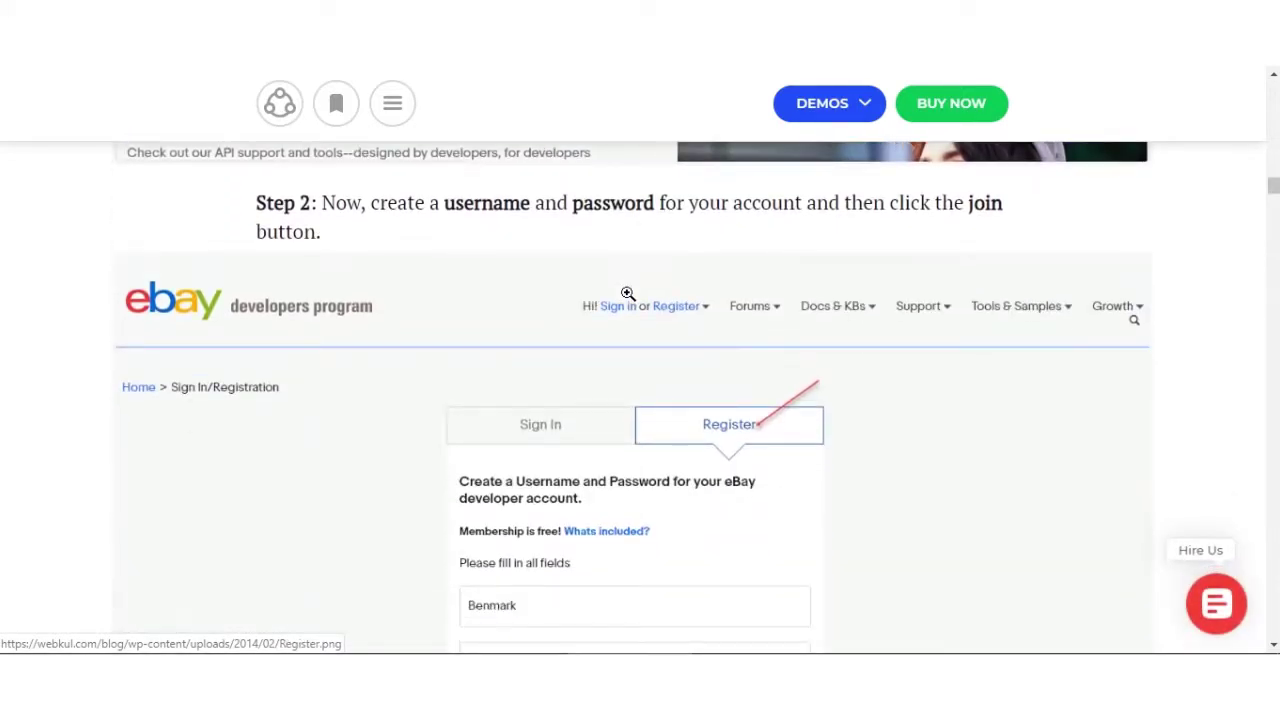
scroll(640, 361, "down", 3)
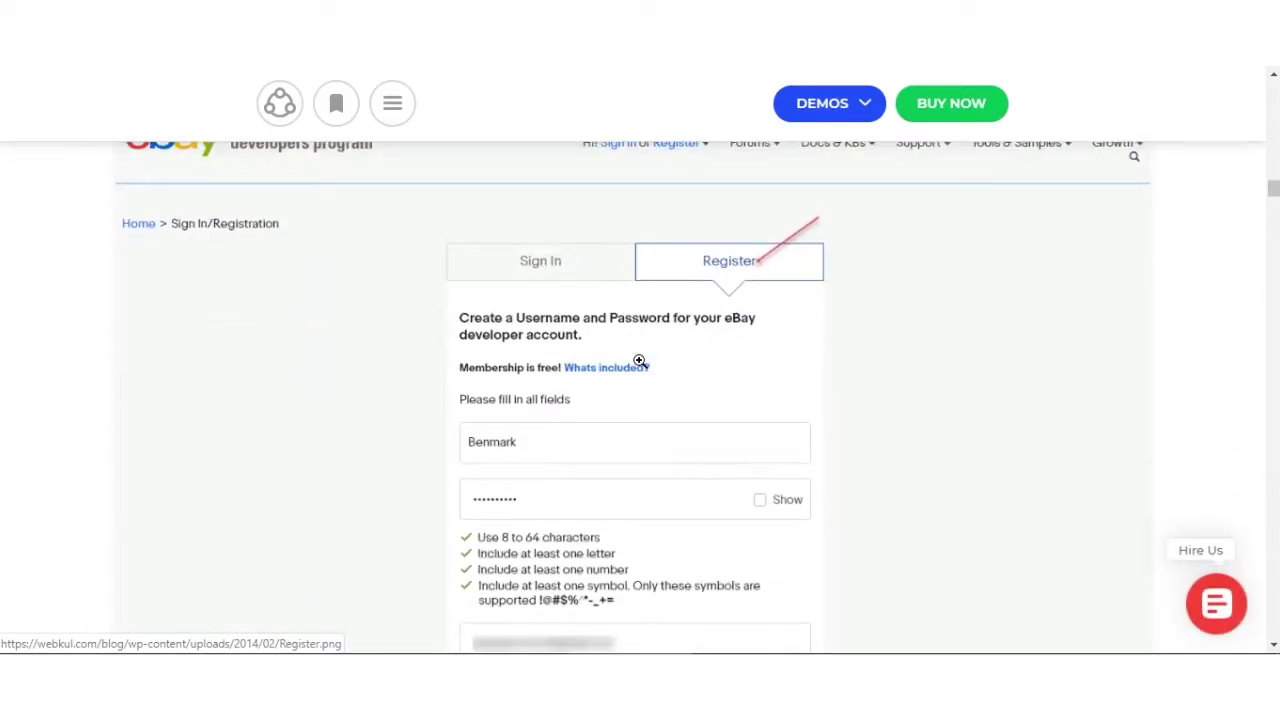
scroll(640, 361, "down", 4)
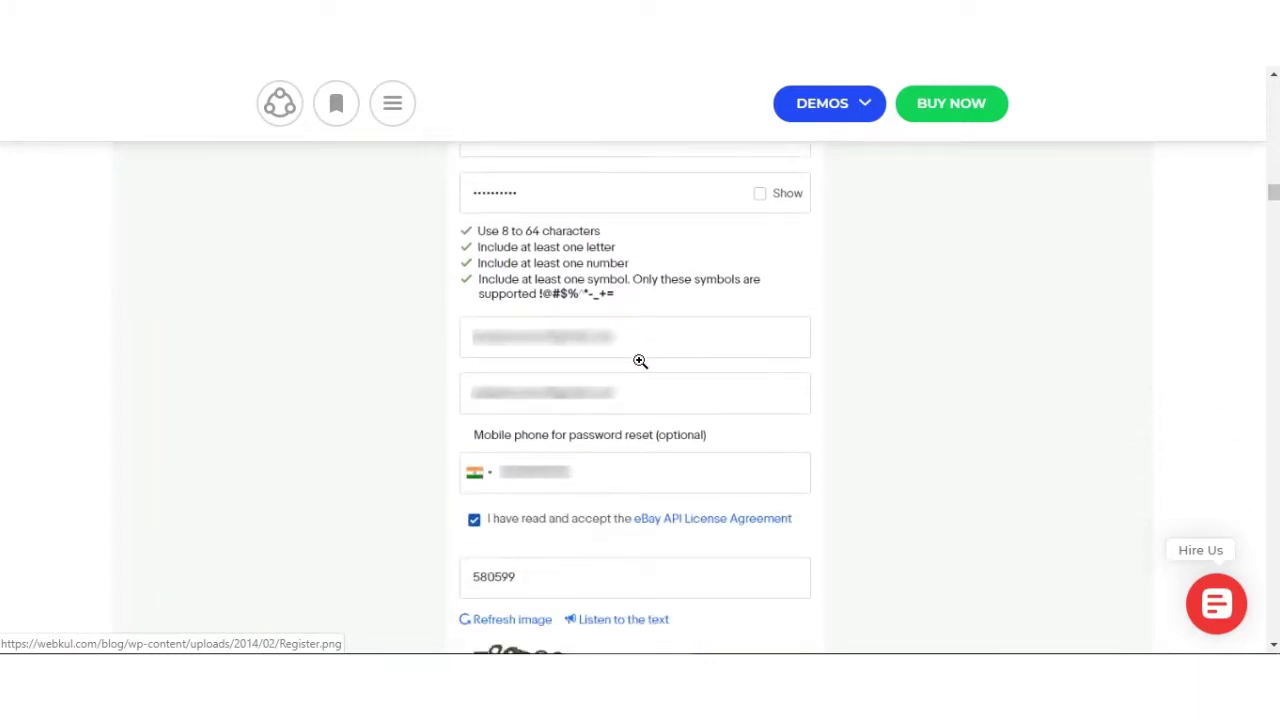
scroll(640, 361, "down", 2)
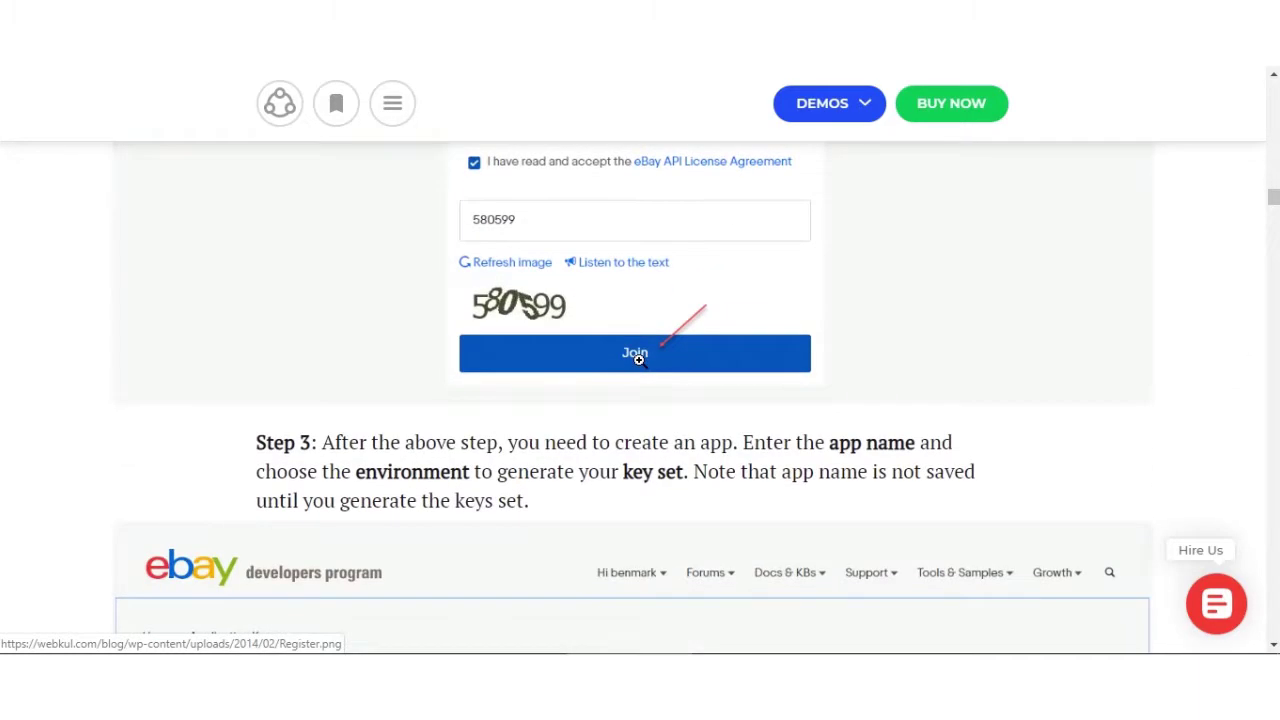
scroll(638, 359, "down", 2)
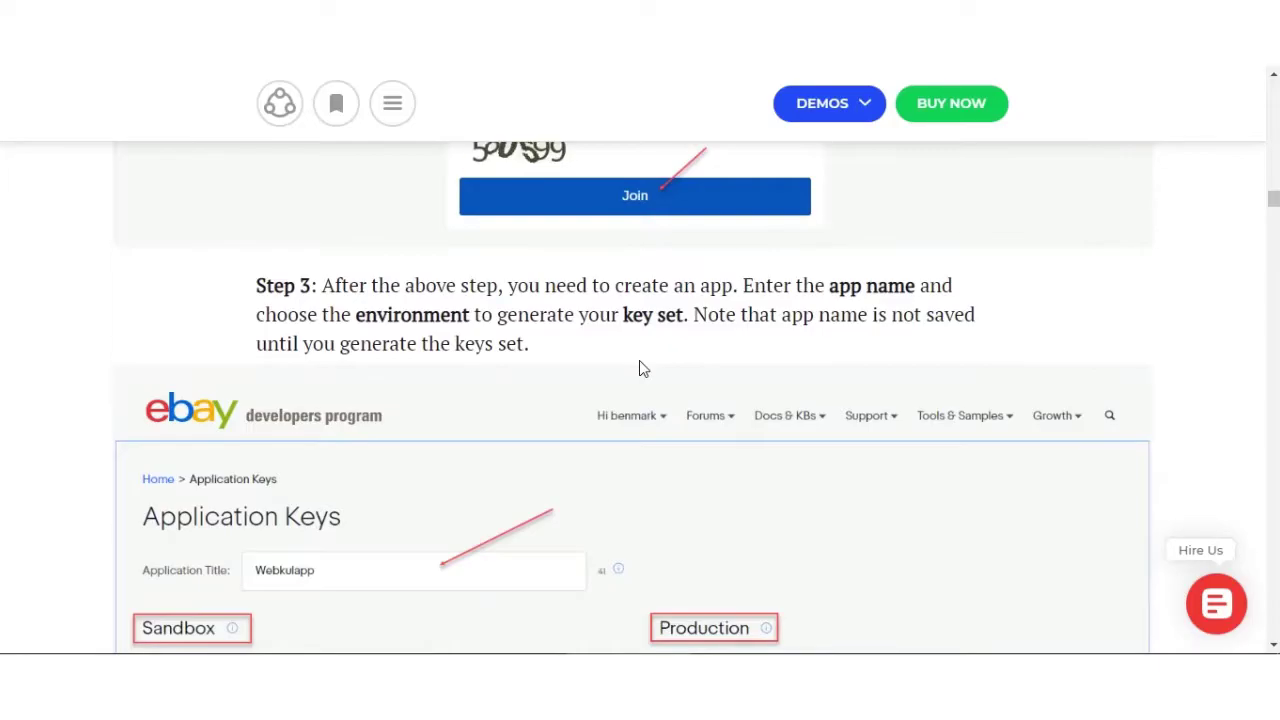
Read Step 3 of the user guide on the application title and the keyset links for the Sandbox and Production environments.
scroll(640, 368, "down", 2)
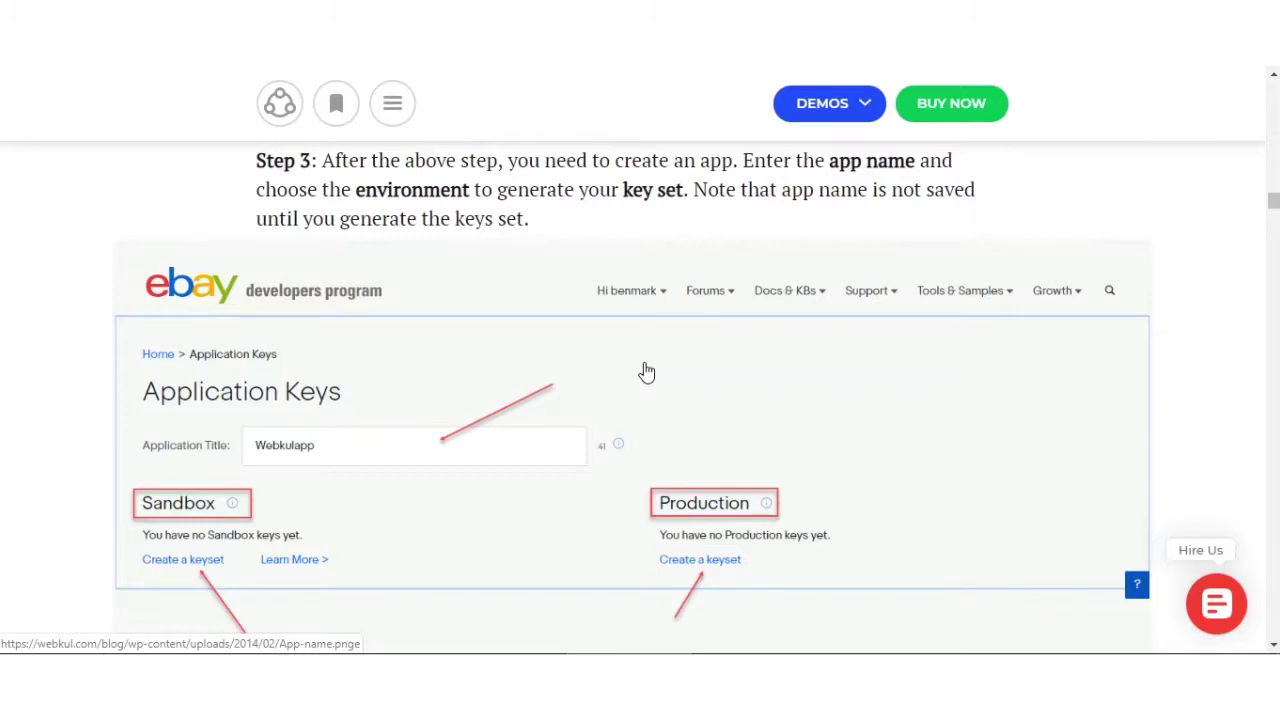
scroll(647, 372, "down", 1)
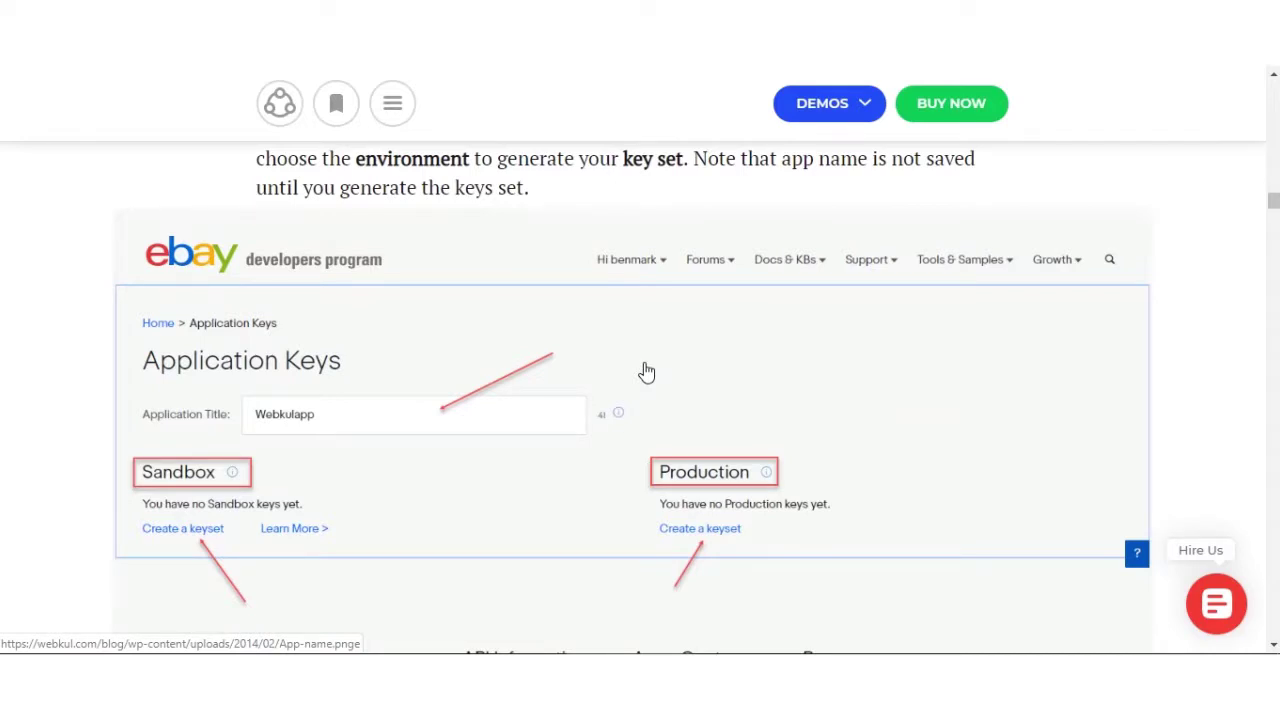
scroll(647, 372, "down", 5)
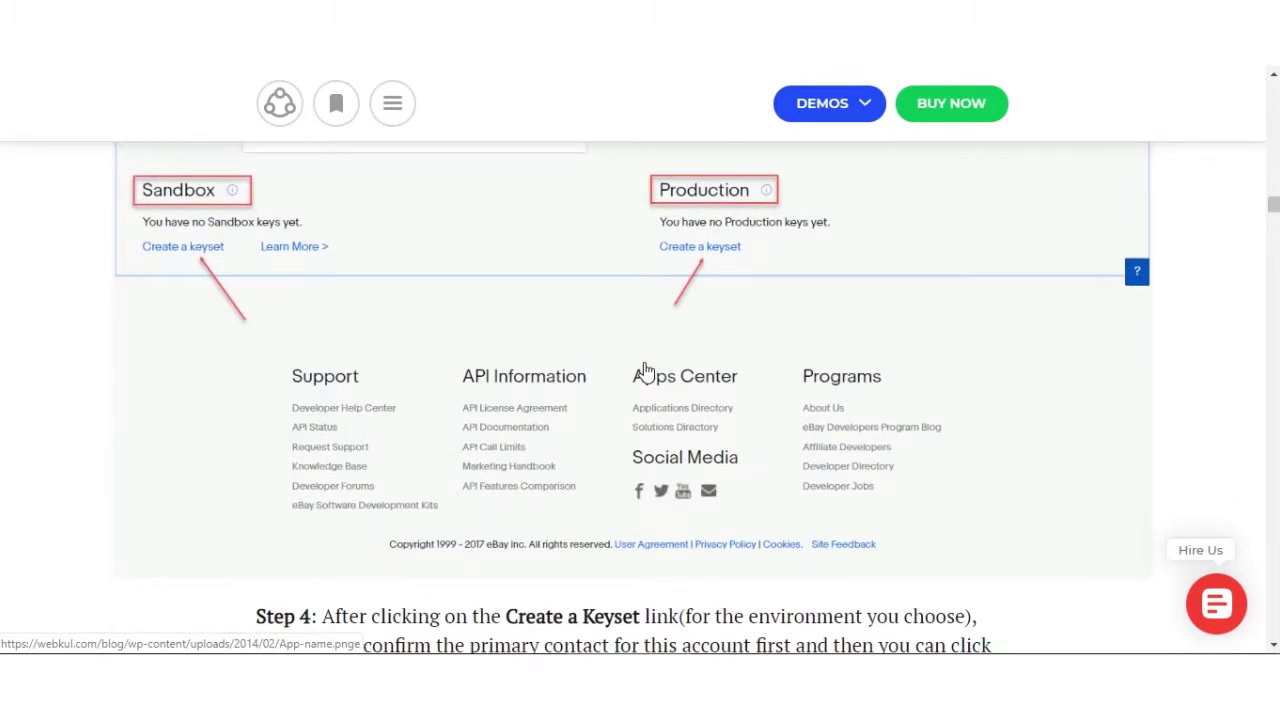
scroll(645, 370, "down", 1)
scroll(645, 370, "up", 3)
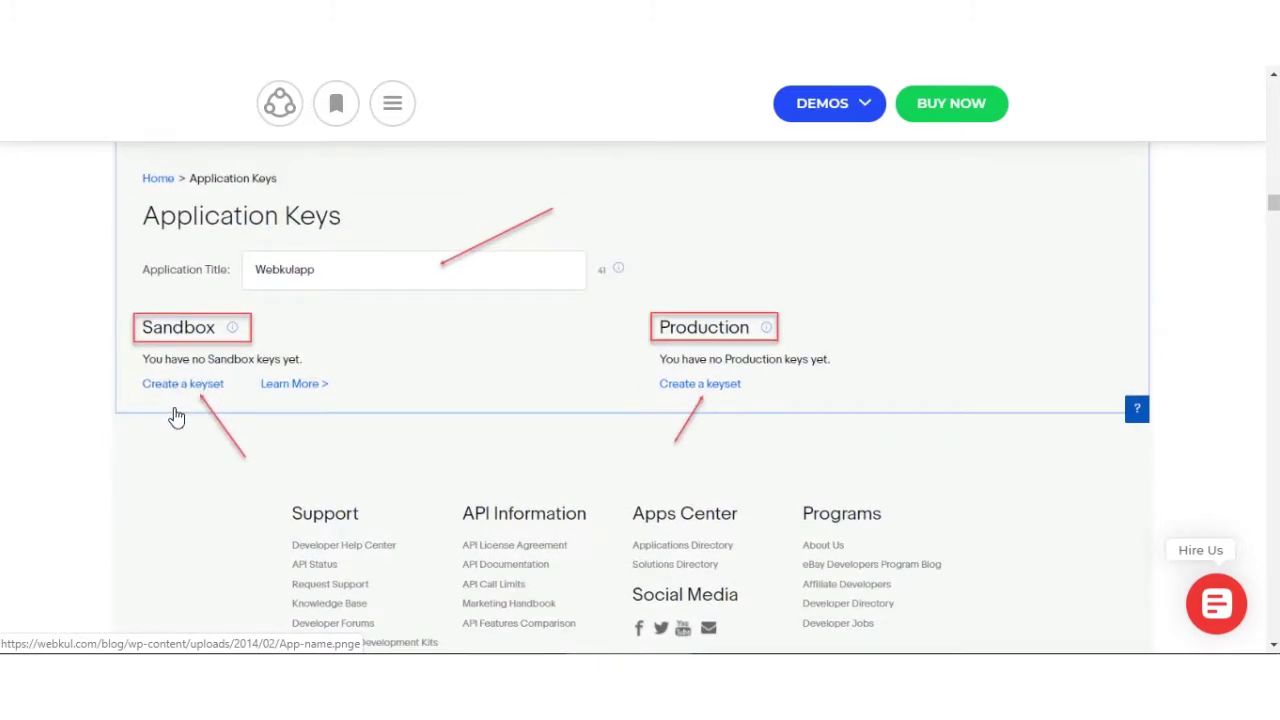
scroll(223, 417, "down", 4)
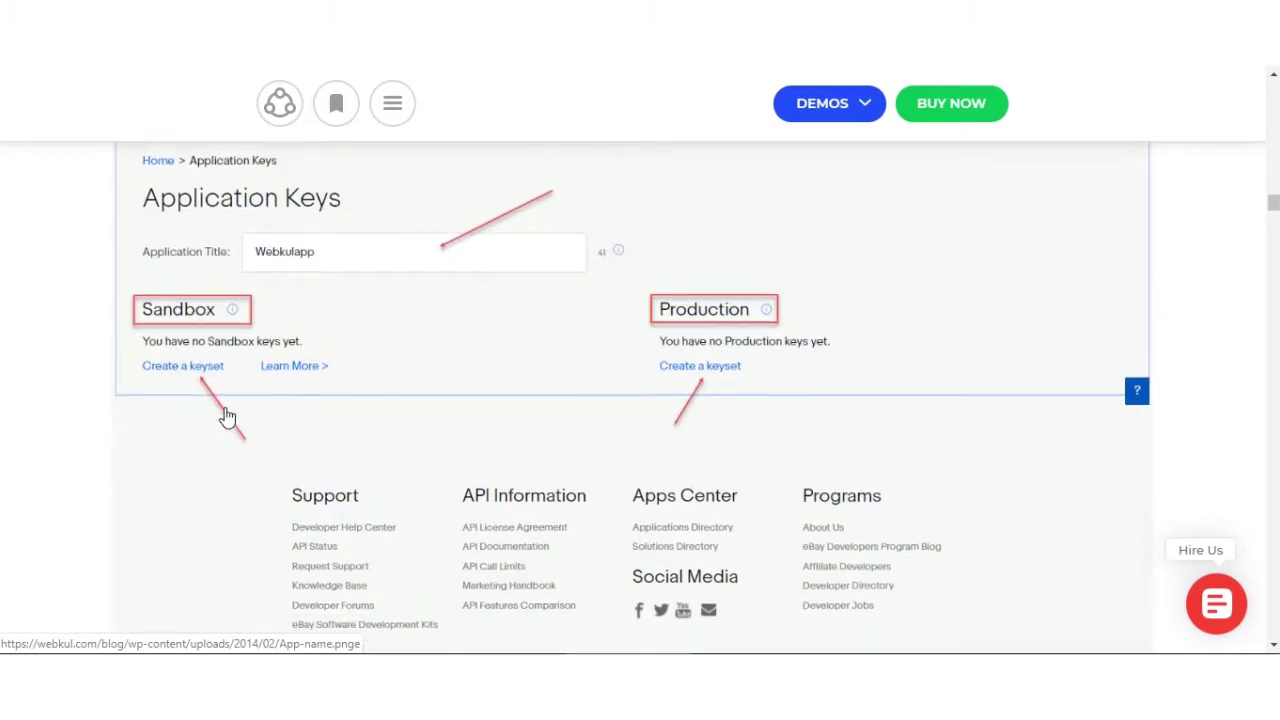
Read Steps 4 and 5 on confirming the primary account contact, continuing to create keys and viewing the generated keyset.
scroll(228, 417, "down", 5)
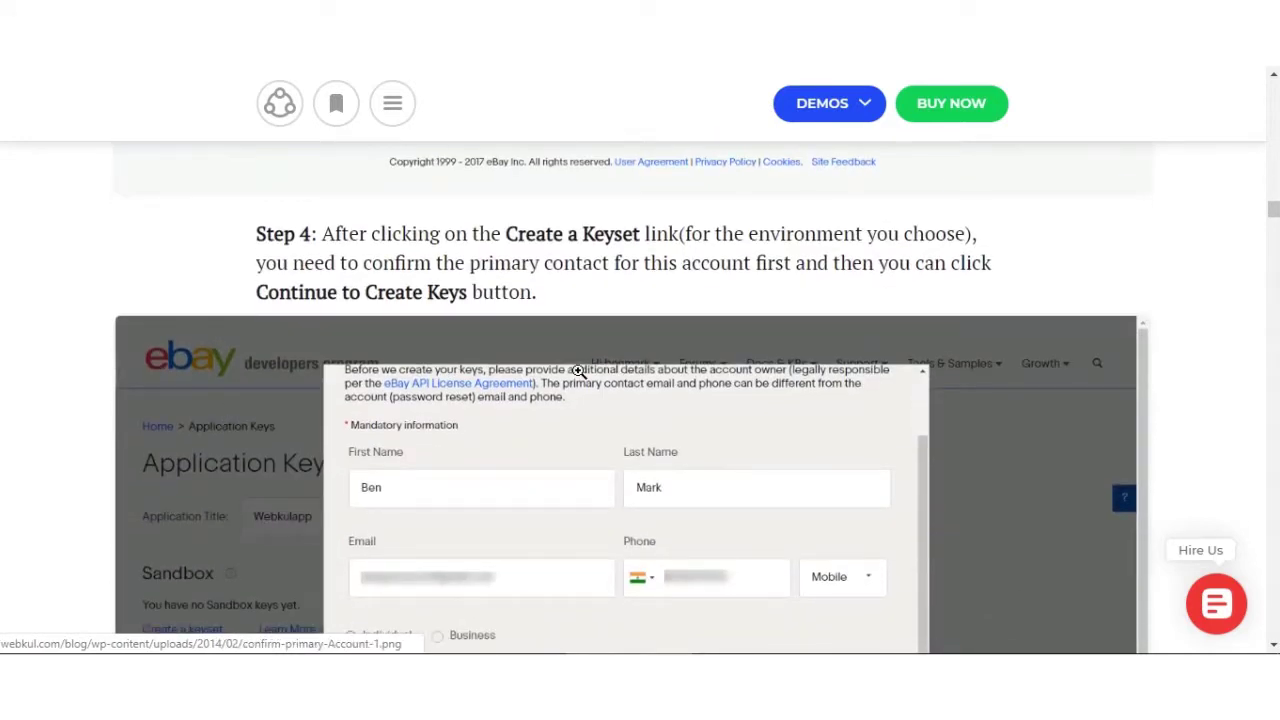
scroll(428, 300, "down", 1)
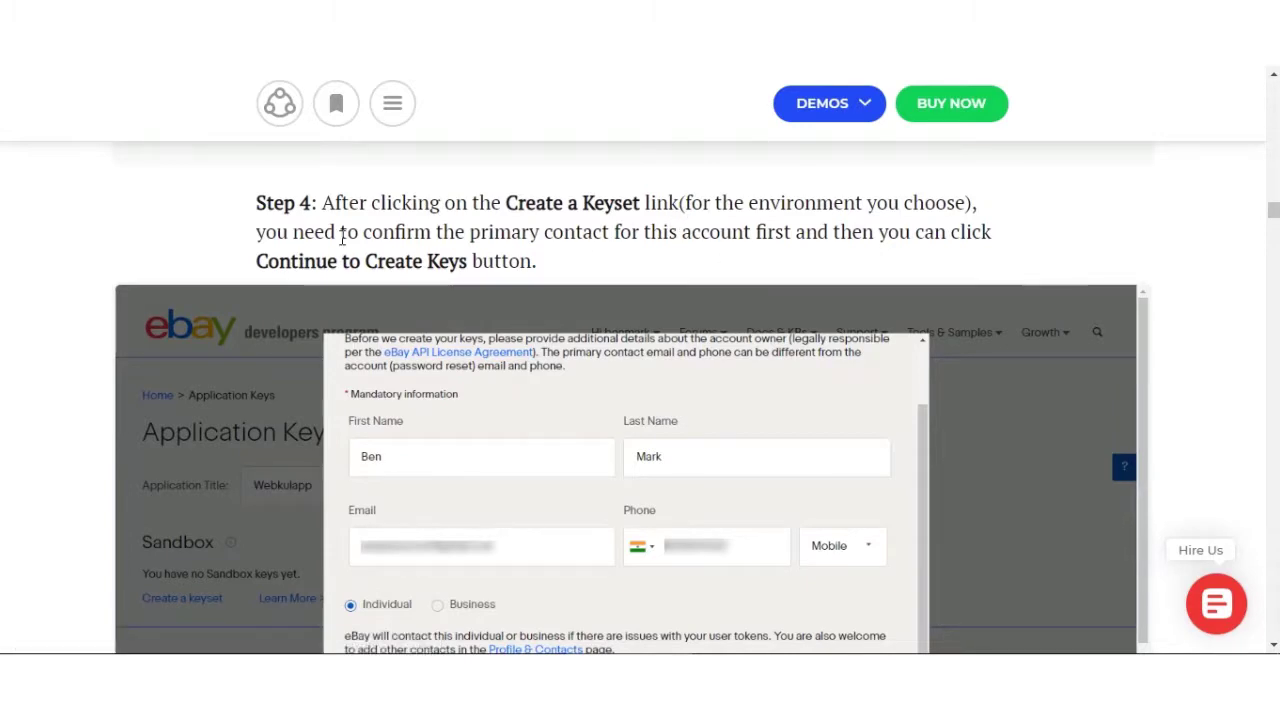
scroll(610, 350, "down", 1)
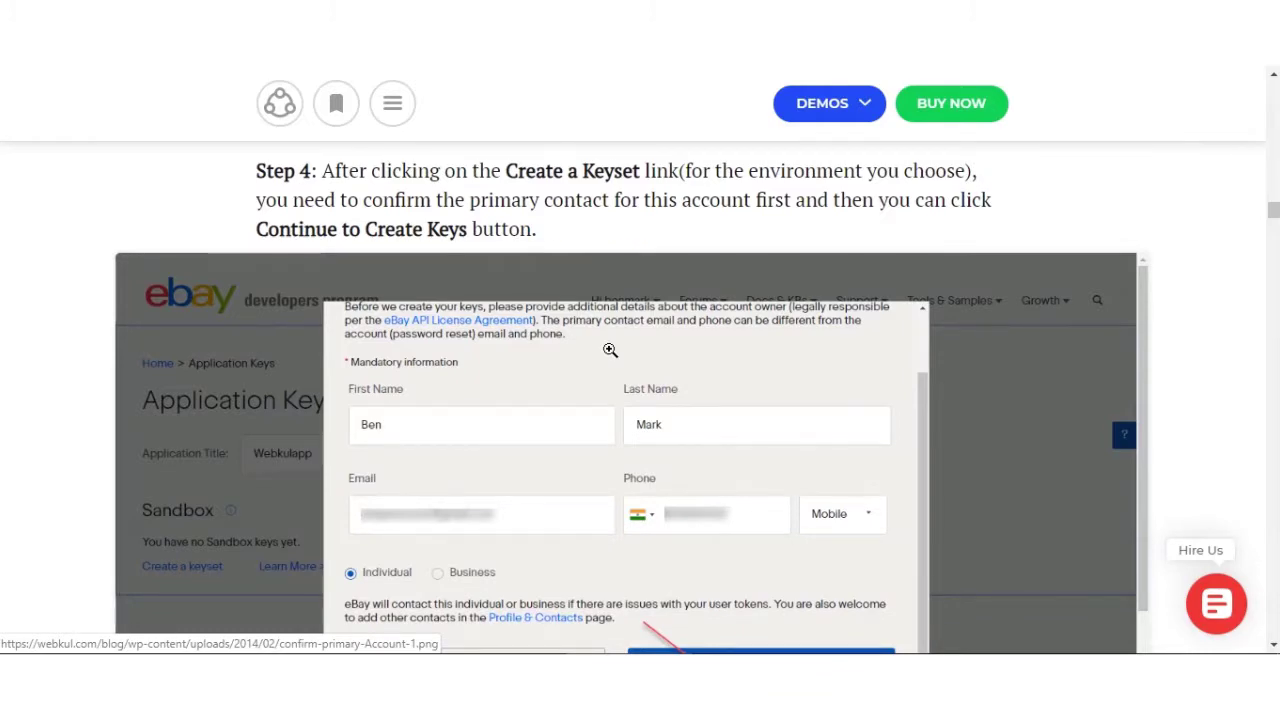
scroll(610, 350, "down", 1)
scroll(610, 350, "up", 1)
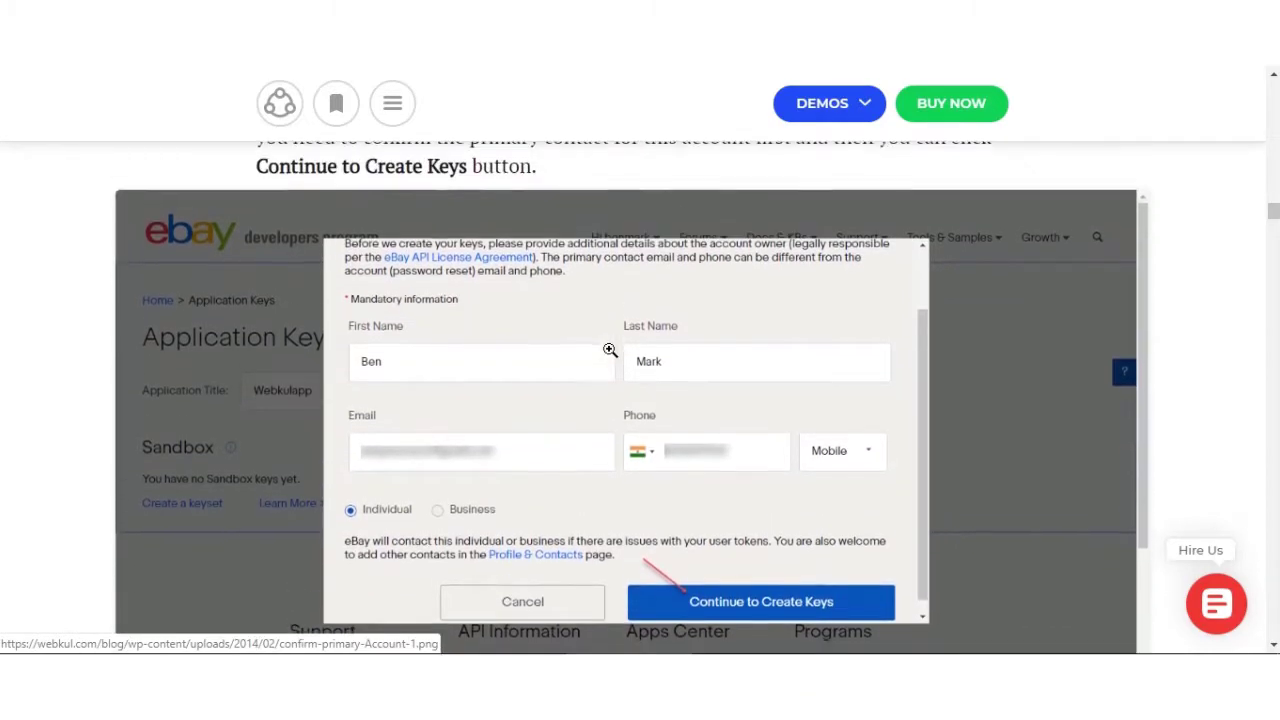
scroll(609, 300, "down", 2)
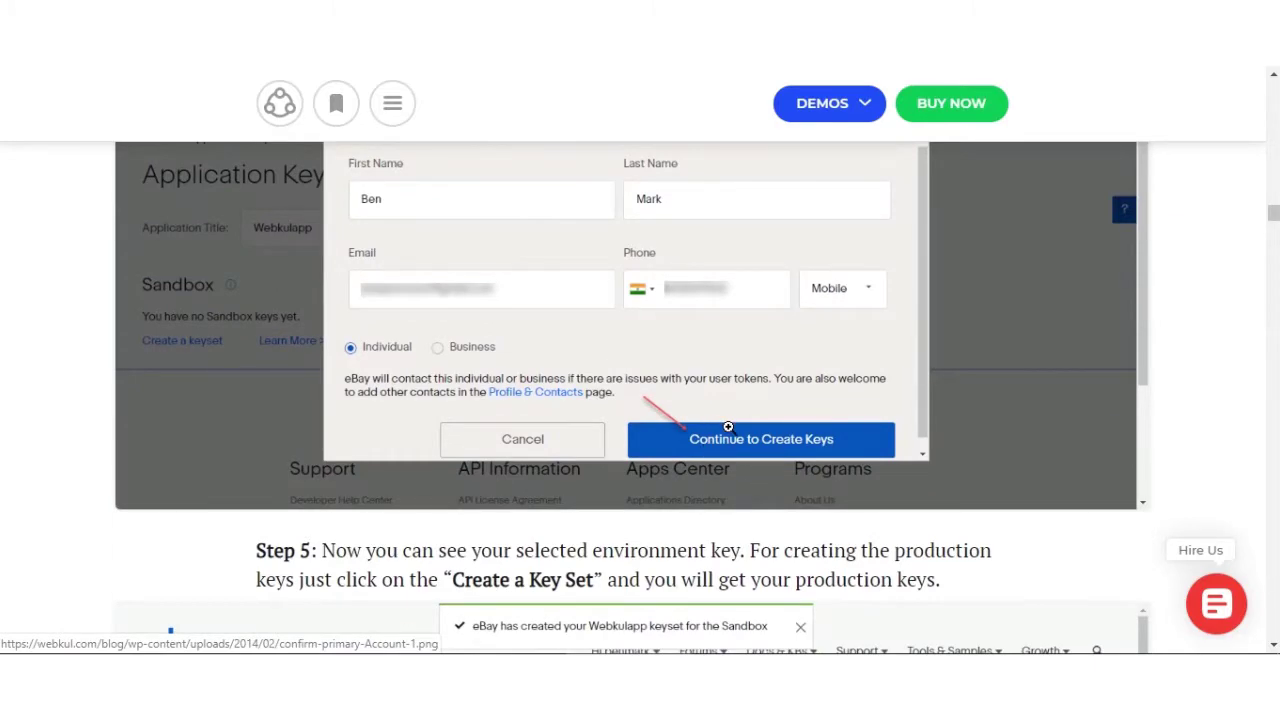
scroll(728, 427, "down", 5)
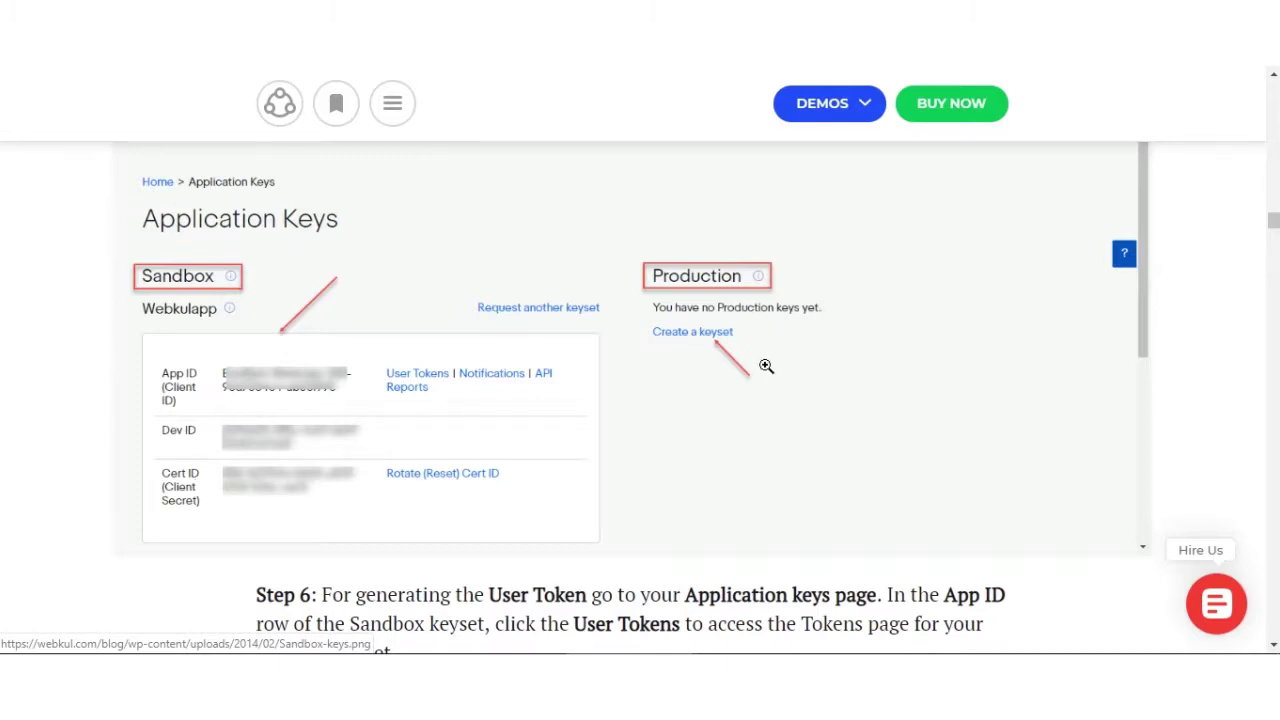
Go back to Step 3 to recheck the Sandbox and Production keyset options, and compare them with the keys in Step 5.
scroll(590, 320, "up", 15)
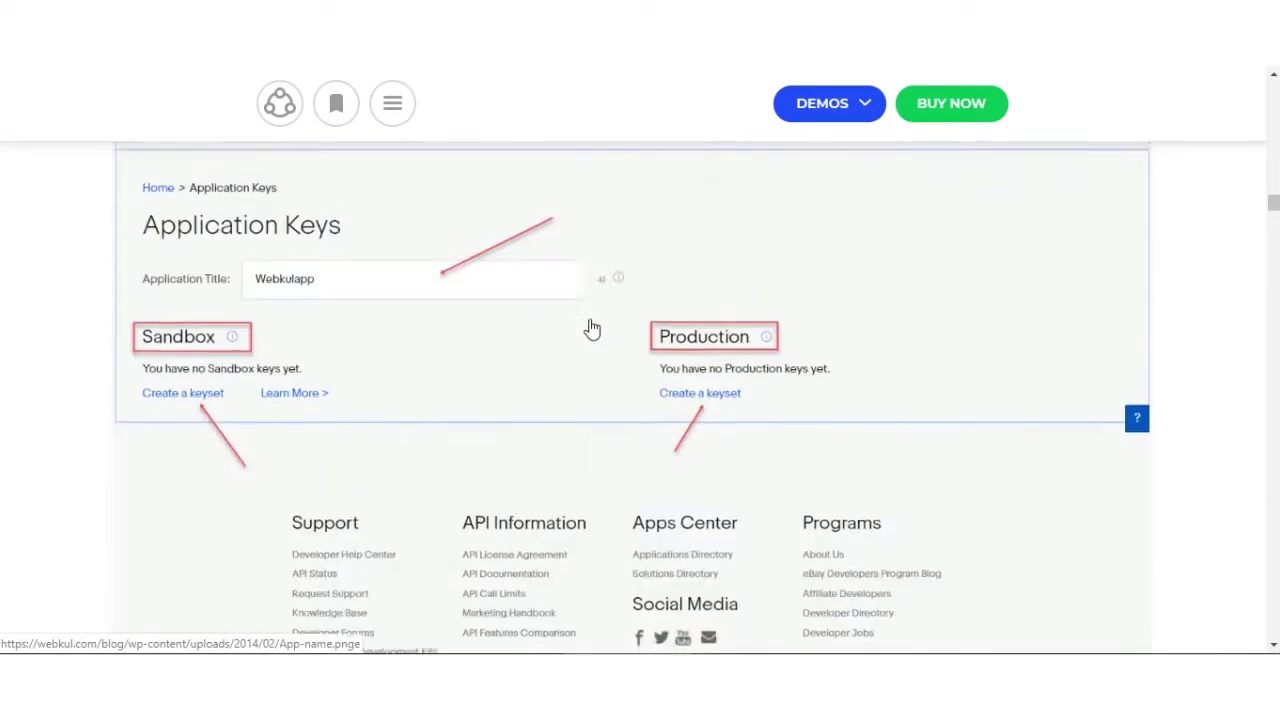
scroll(591, 329, "up", 1)
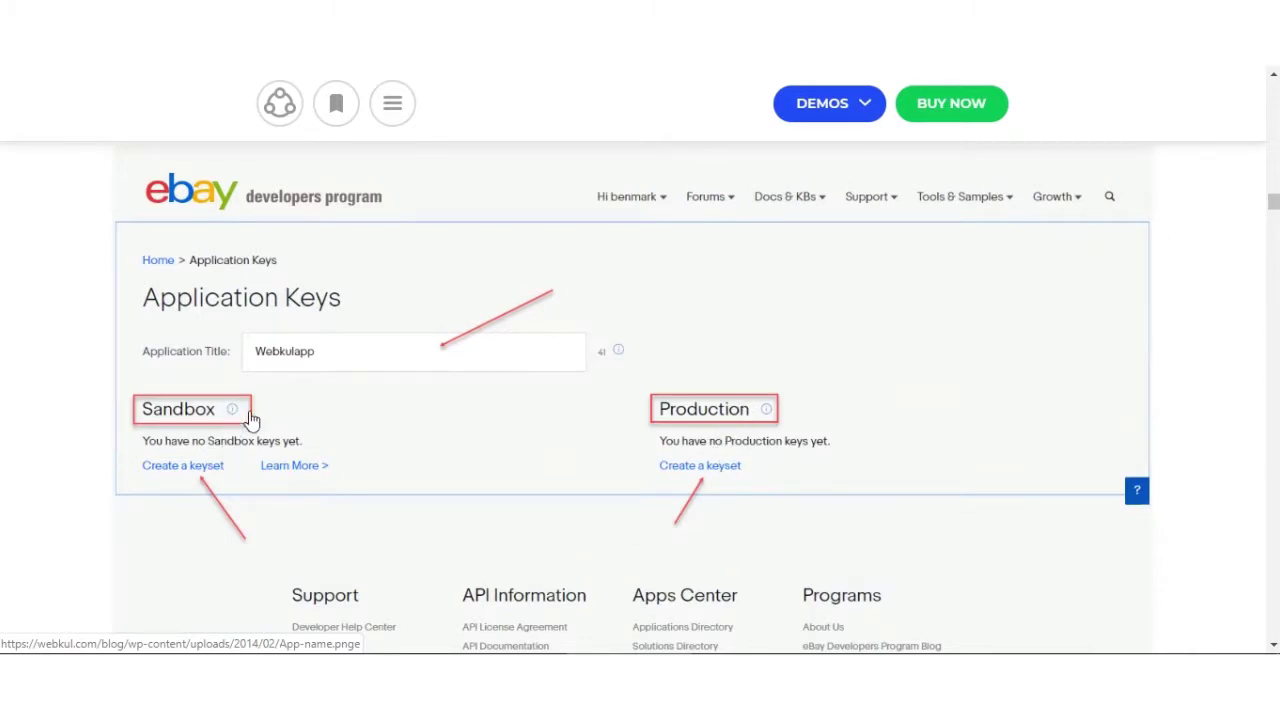
scroll(572, 505, "down", 5)
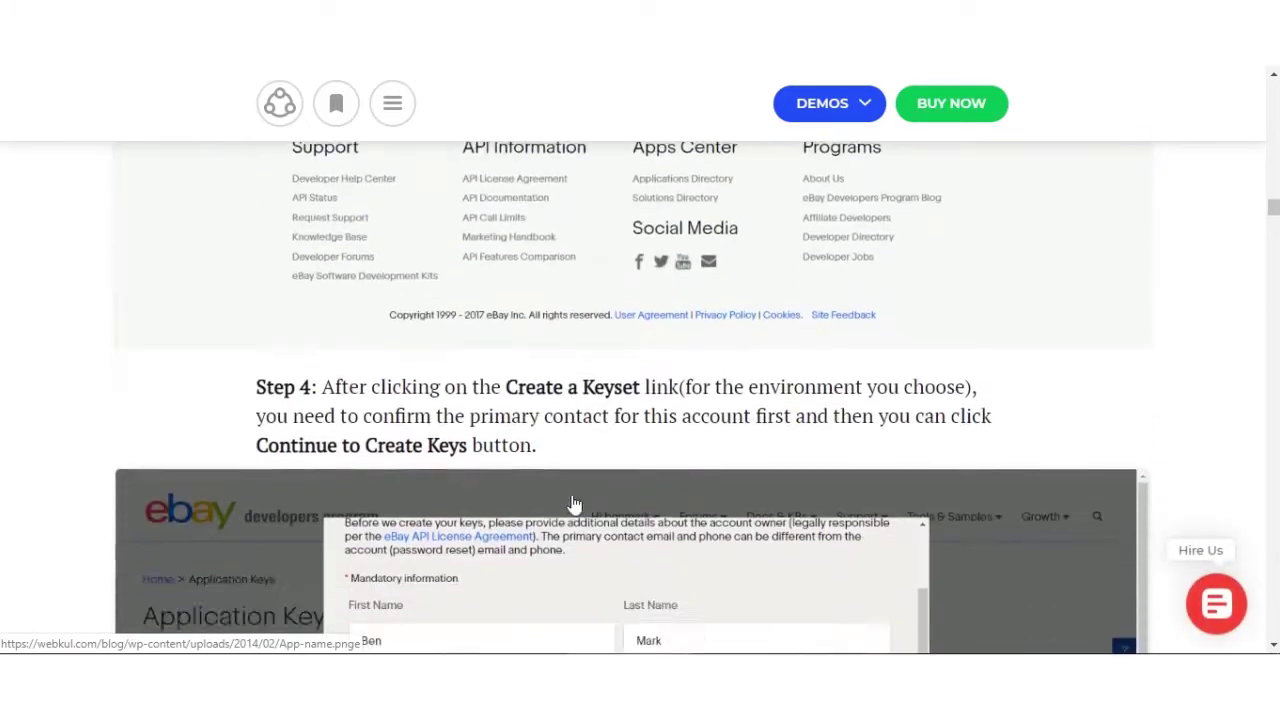
scroll(574, 505, "up", 7)
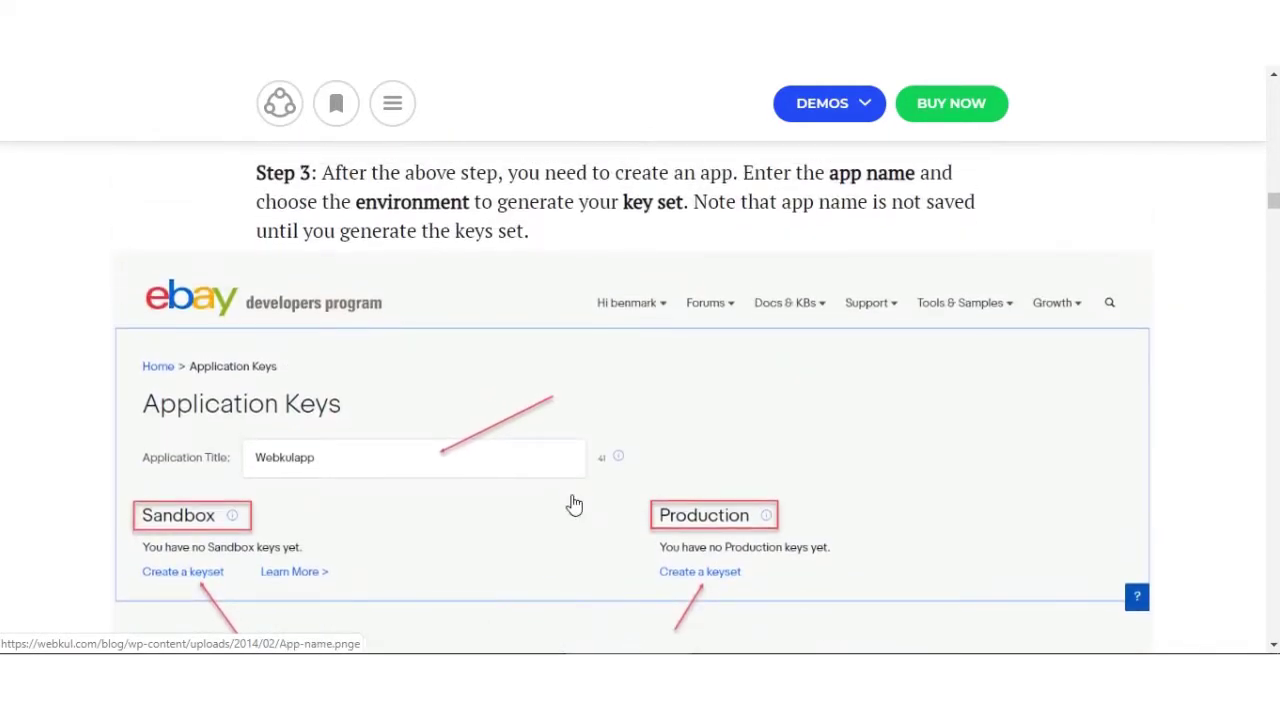
scroll(574, 505, "down", 10)
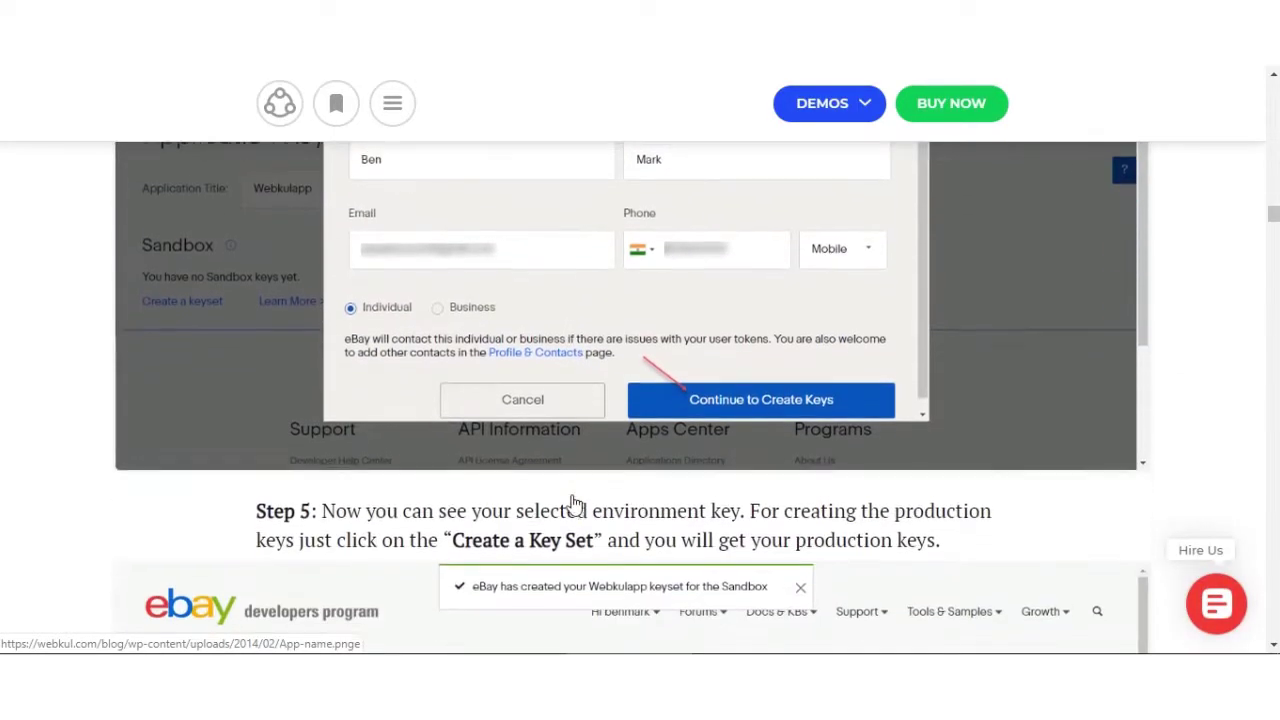
scroll(575, 505, "down", 4)
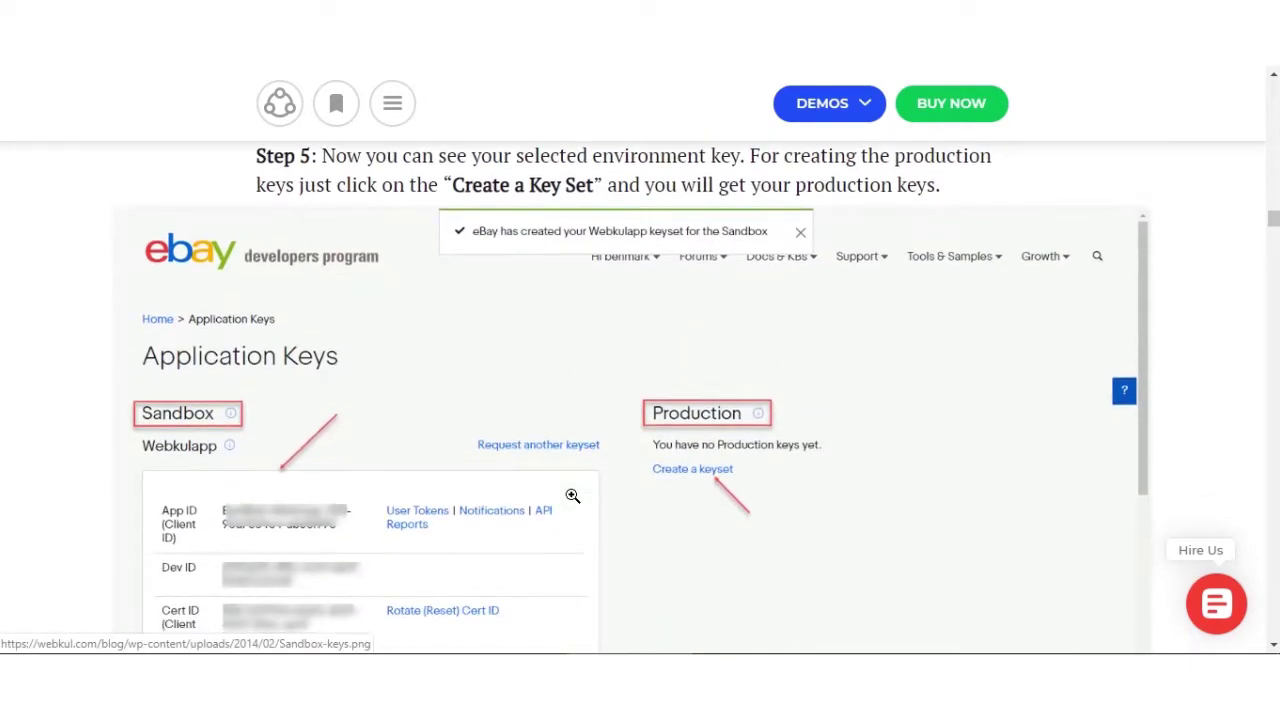
Read Step 6 on opening User Tokens from the App ID row of the Sandbox keyset.
scroll(572, 496, "down", 5)
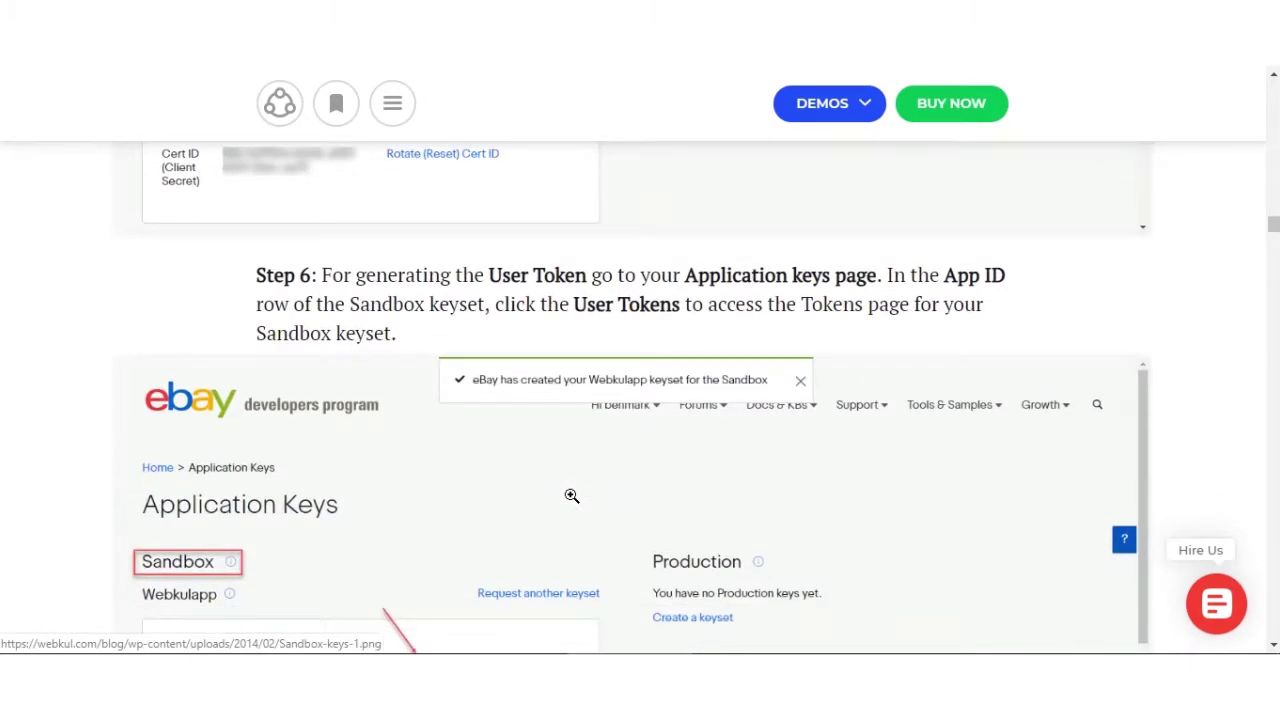
scroll(571, 496, "up", 3)
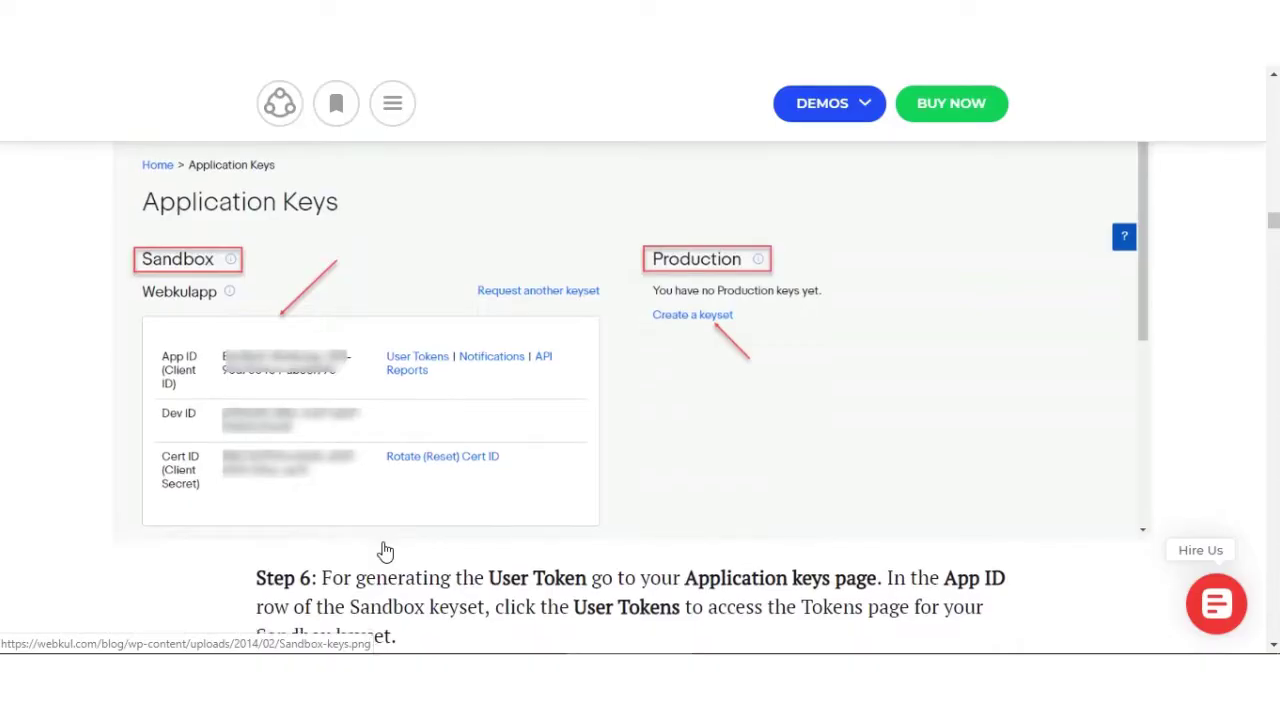
scroll(380, 549, "down", 2)
scroll(383, 542, "down", 1)
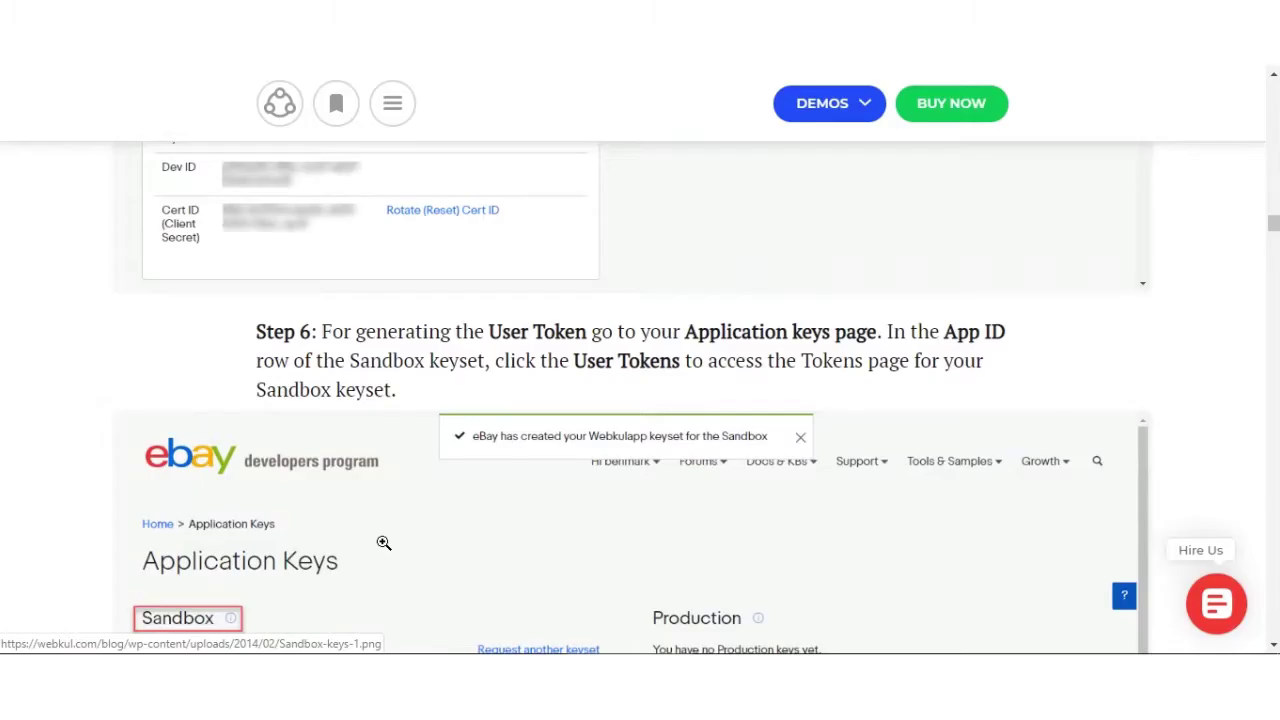
scroll(383, 542, "down", 2)
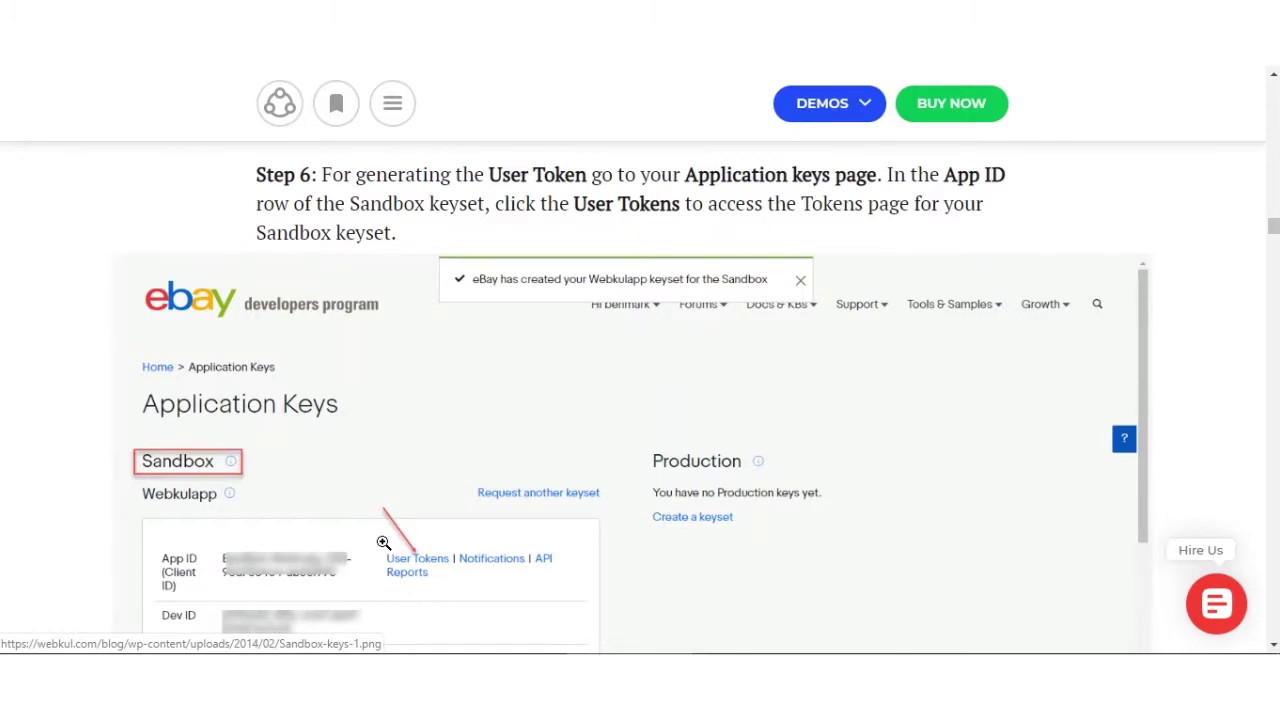
scroll(383, 542, "down", 2)
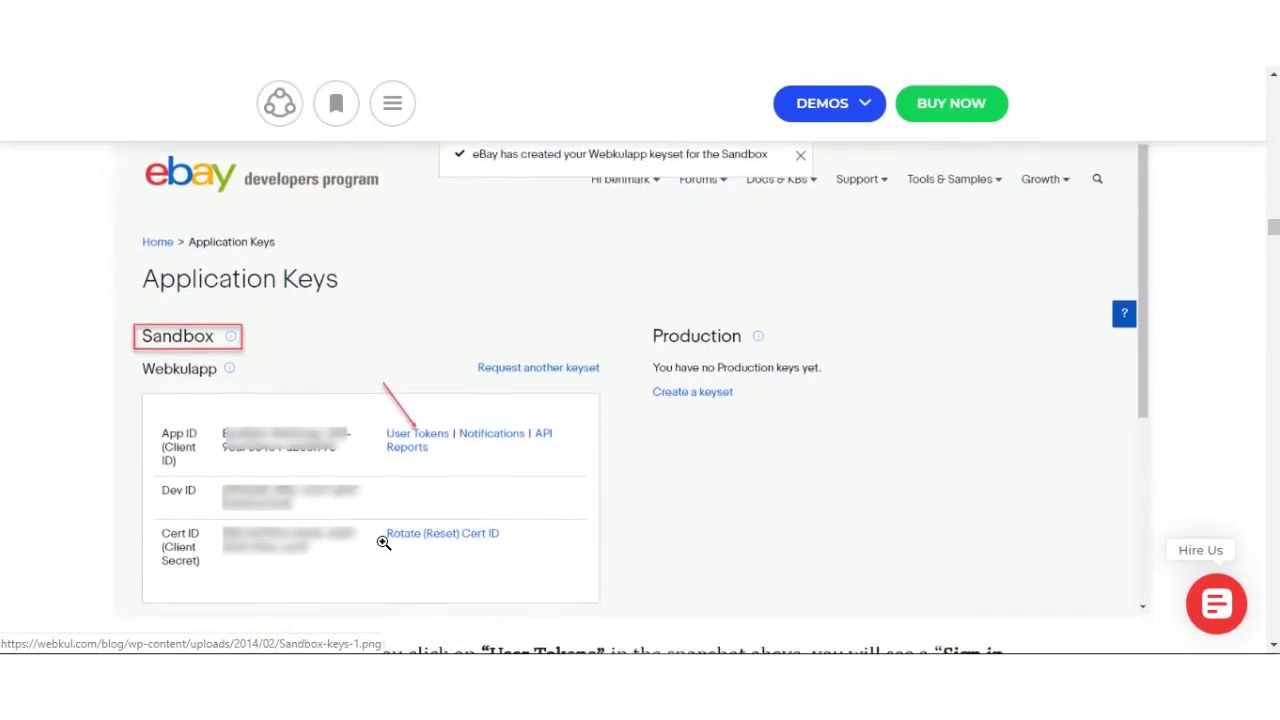
scroll(383, 542, "down", 3)
scroll(381, 540, "up", 3)
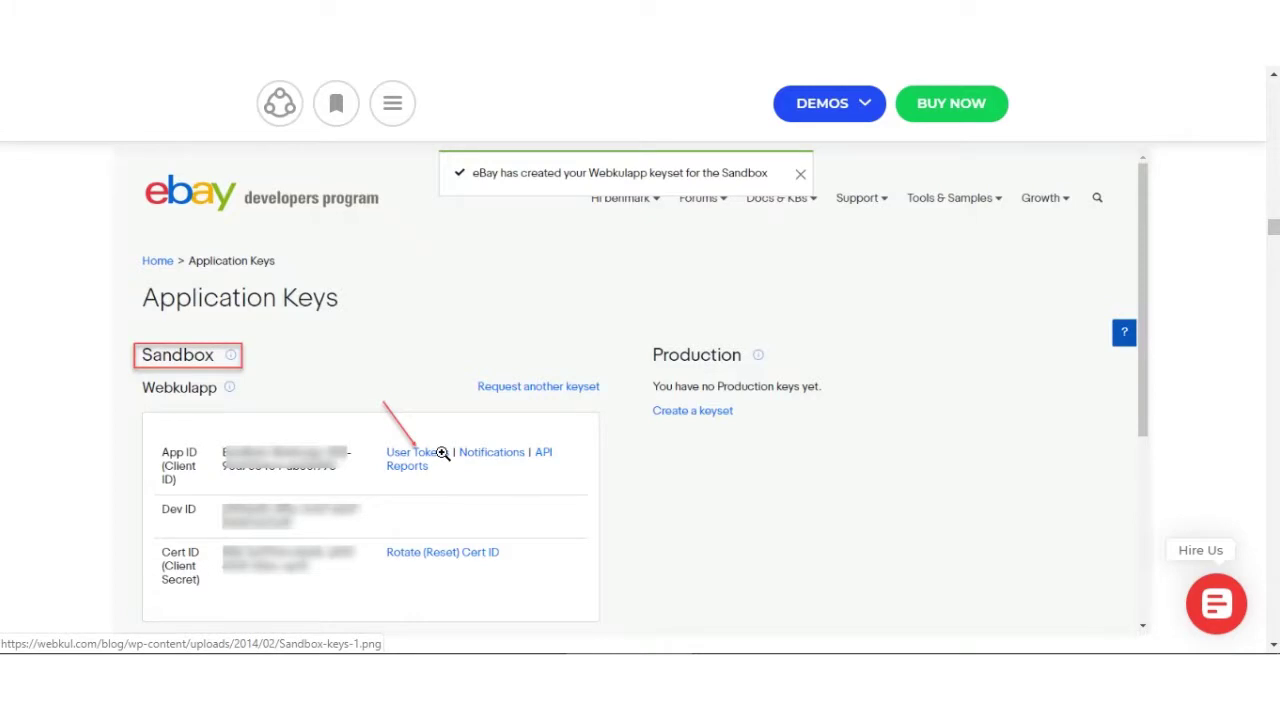
Read Steps 7 and 8 on signing in to Sandbox from the User Tokens page with the Sandbox username and password.
scroll(442, 453, "down", 4)
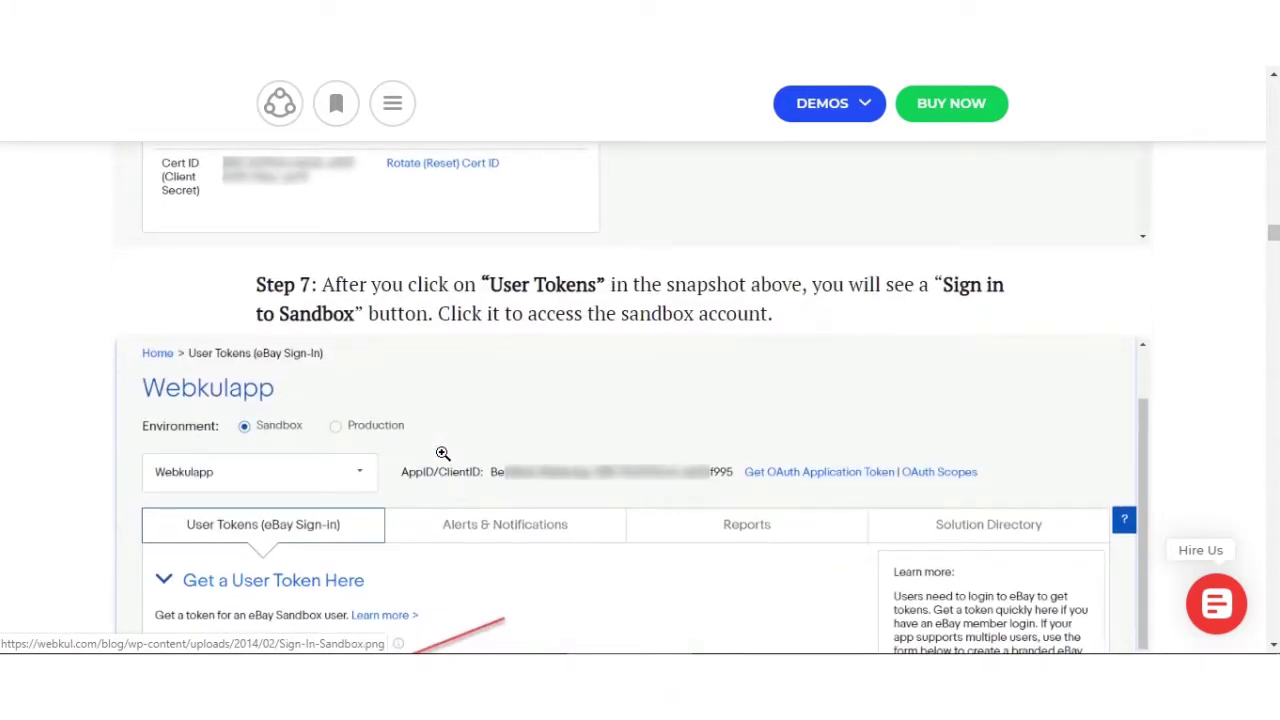
scroll(442, 453, "down", 2)
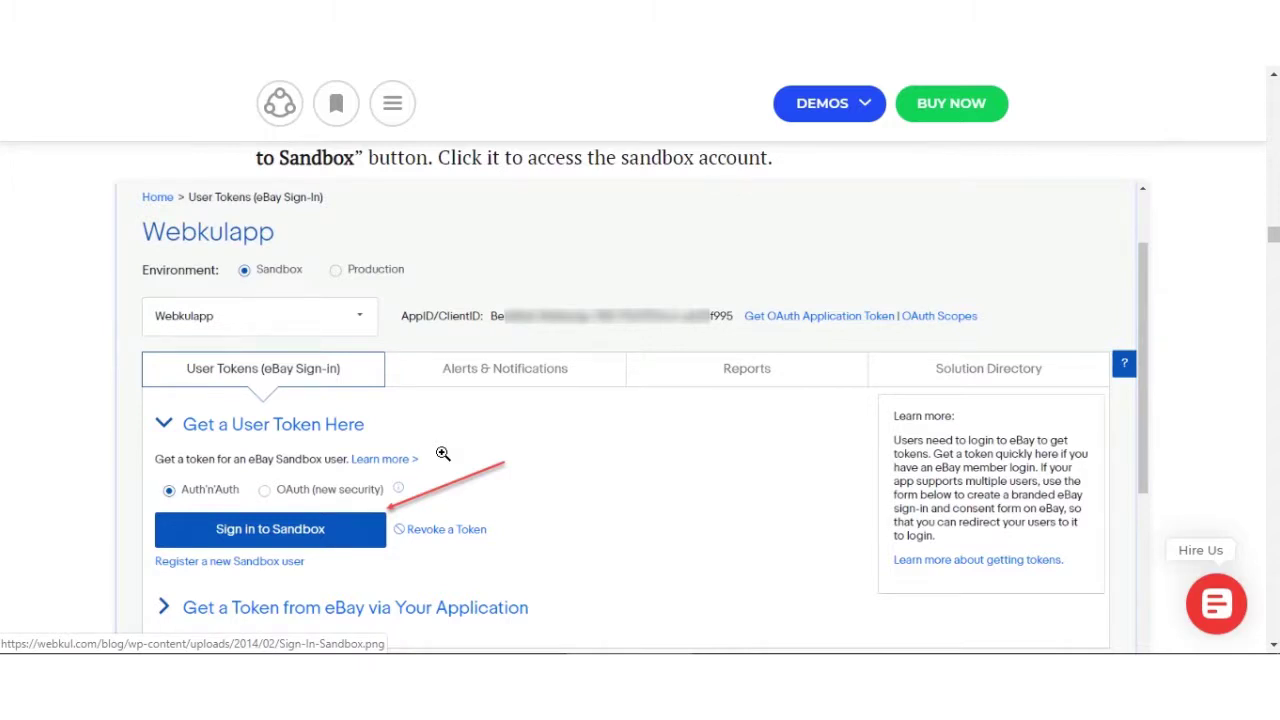
scroll(442, 453, "up", 1)
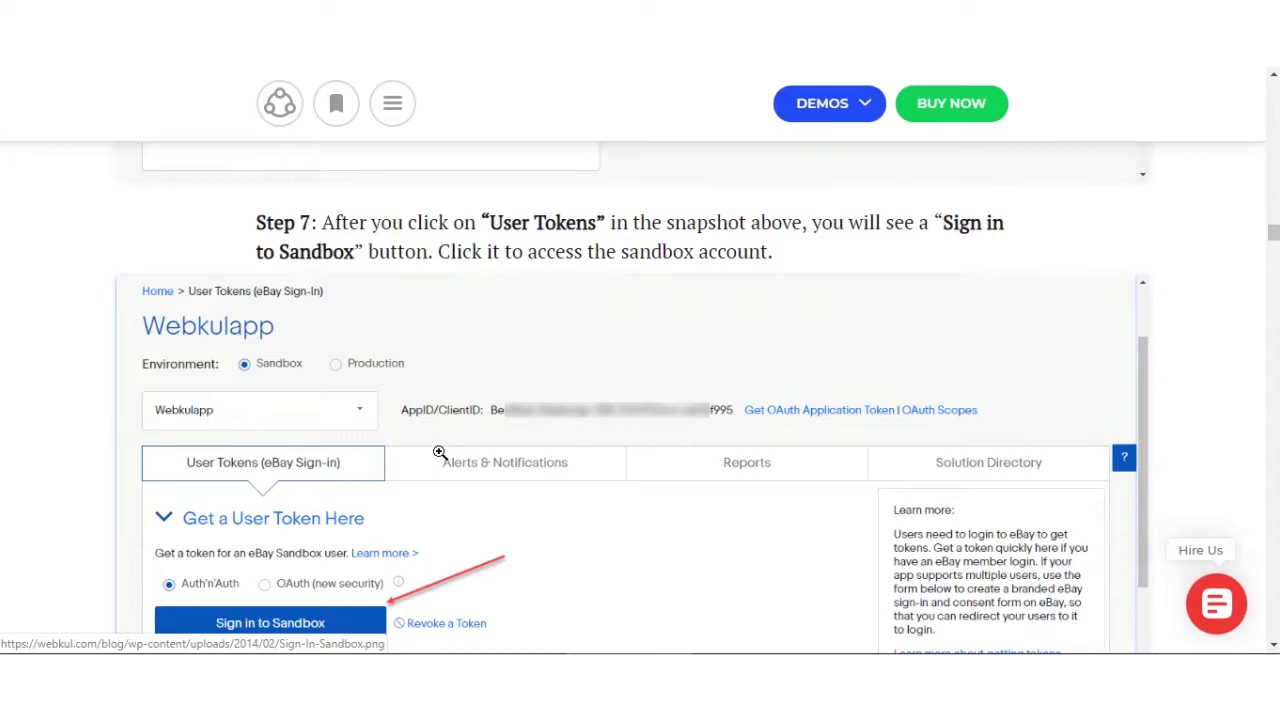
scroll(440, 453, "down", 4)
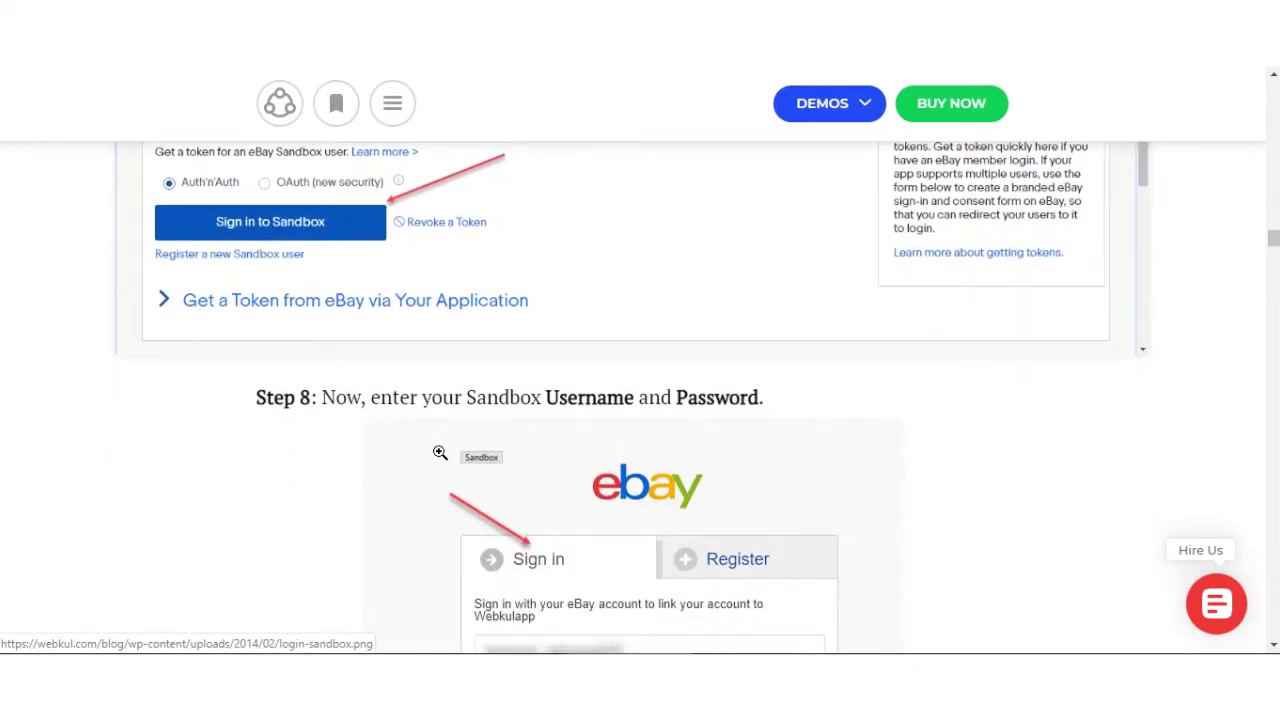
scroll(440, 453, "down", 3)
scroll(440, 453, "up", 3)
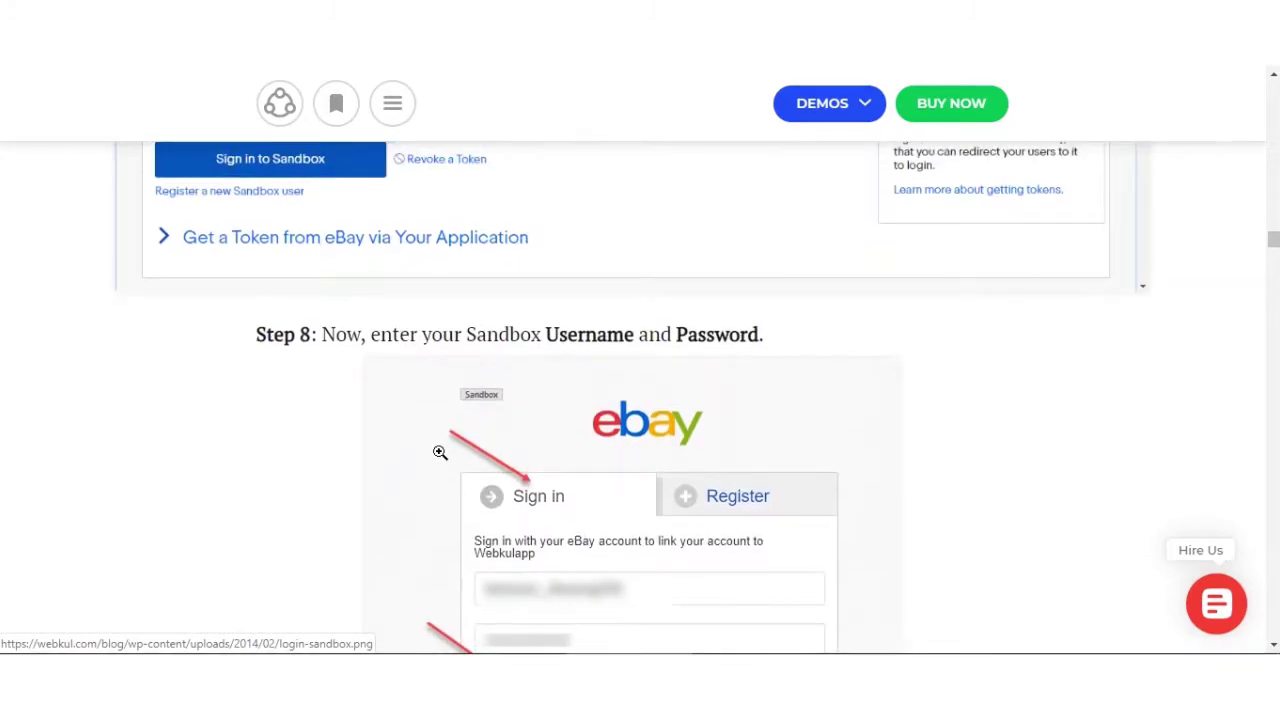
scroll(440, 453, "down", 4)
Read Steps 9 and 10 on agreeing to grant application access and obtaining the App Token.
scroll(440, 453, "down", 3)
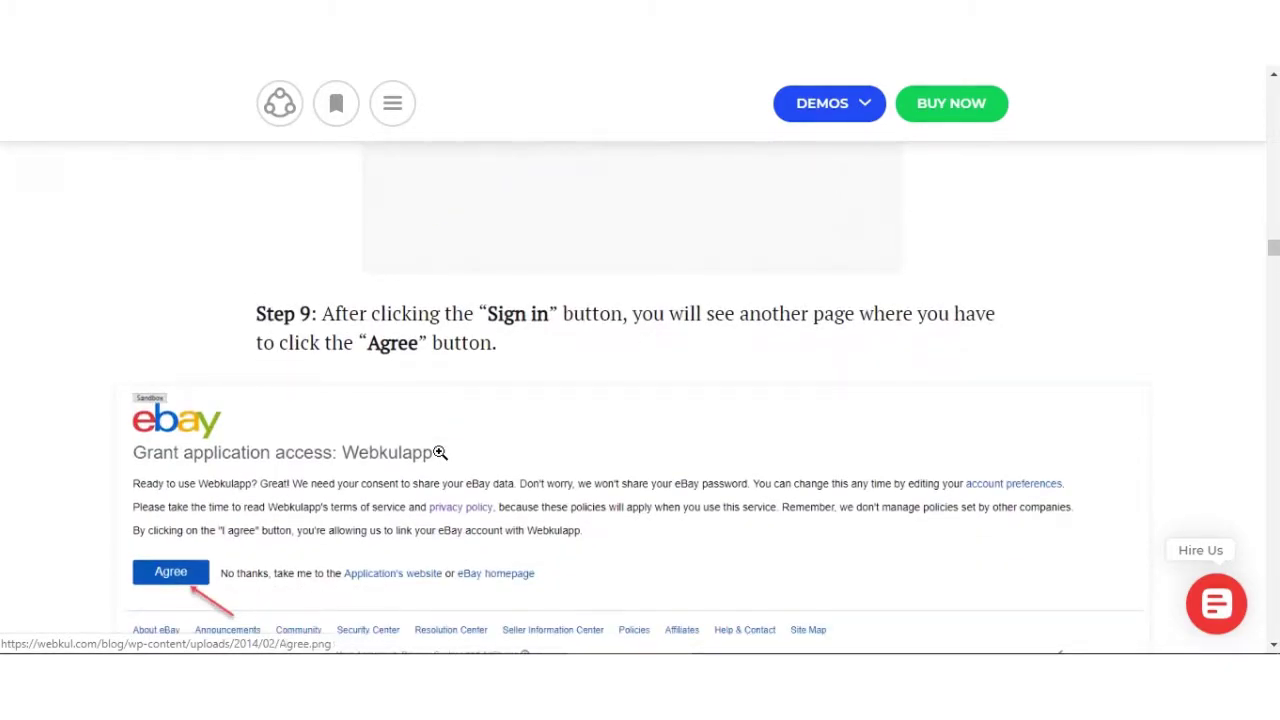
scroll(440, 453, "down", 2)
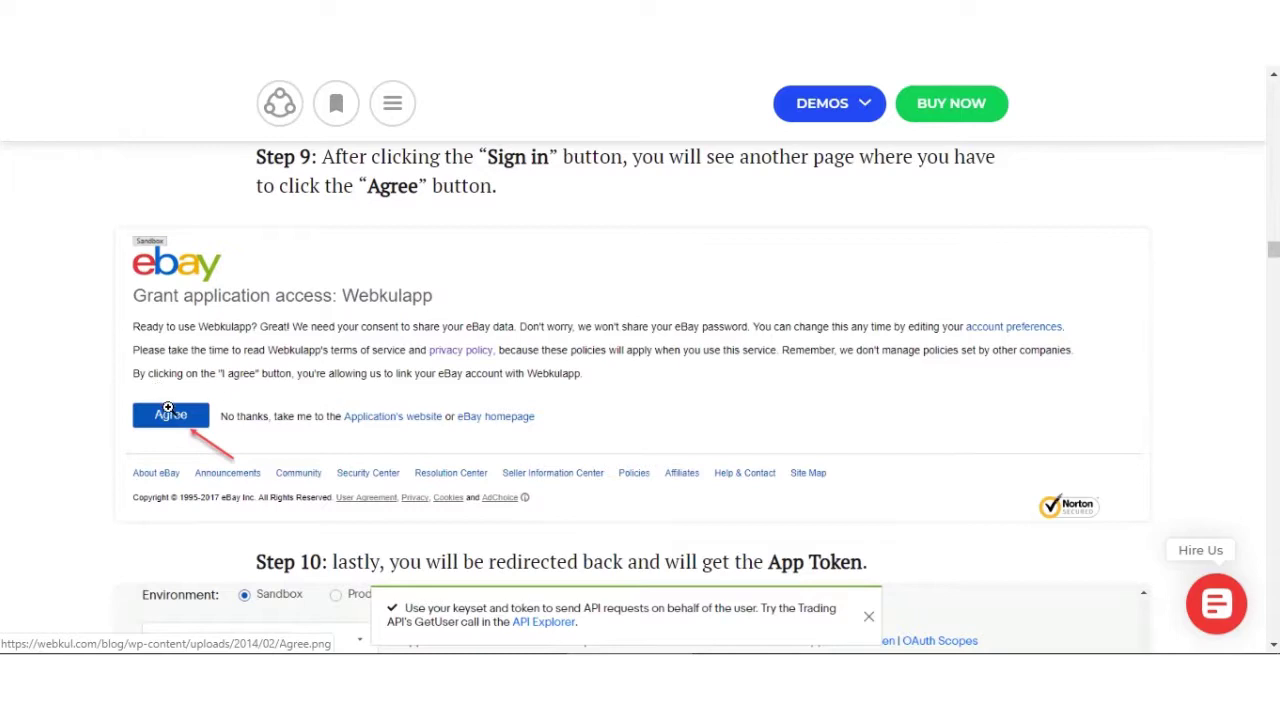
scroll(223, 415, "down", 7)
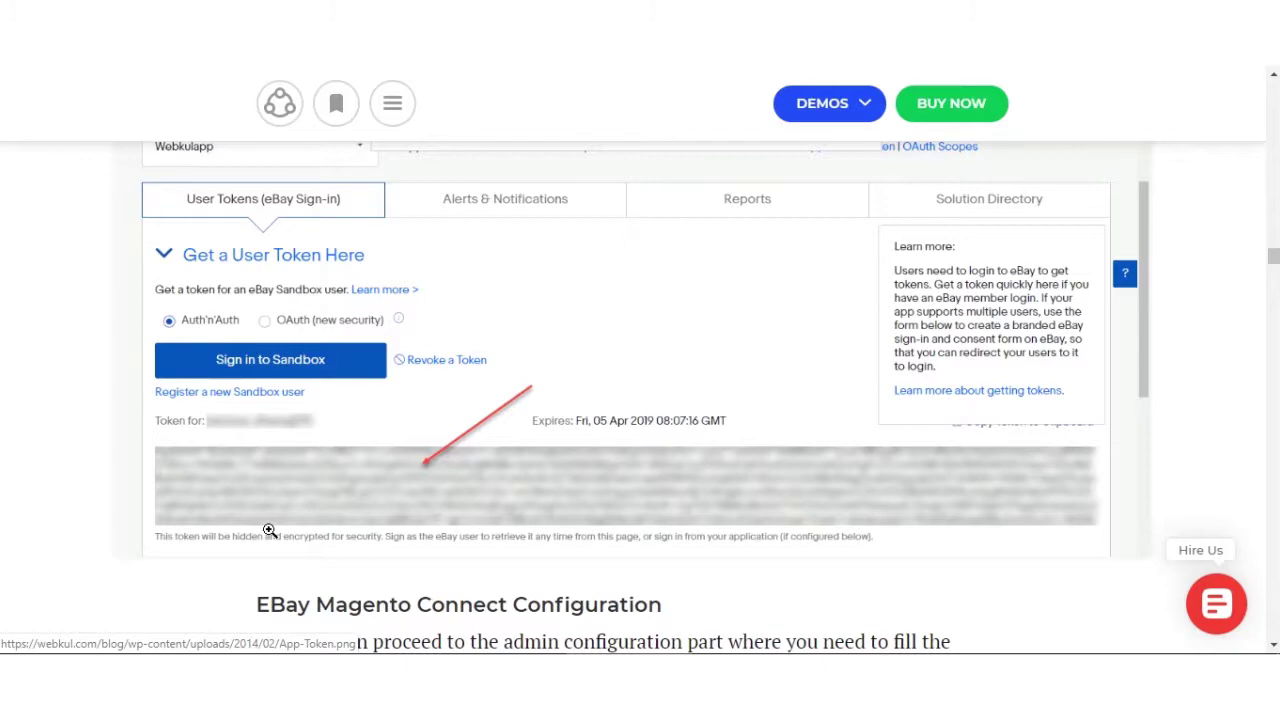
scroll(269, 530, "up", 2)
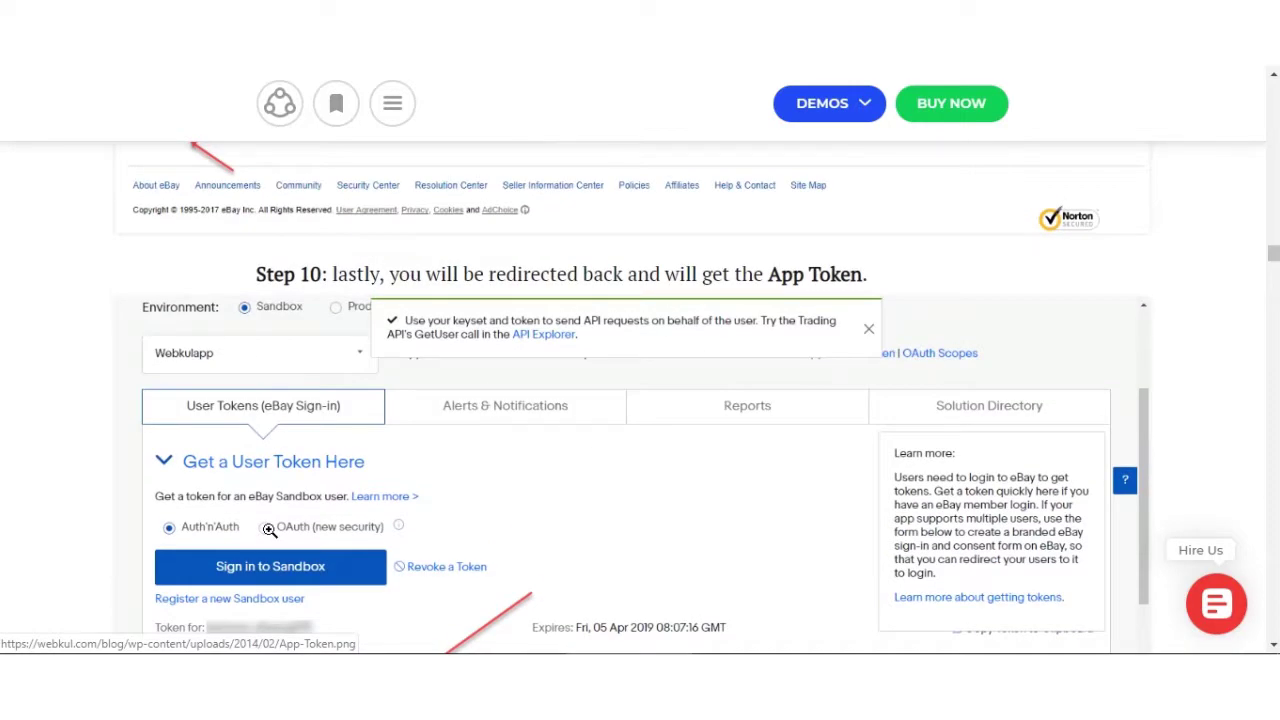
scroll(271, 531, "down", 1)
scroll(273, 532, "down", 3)
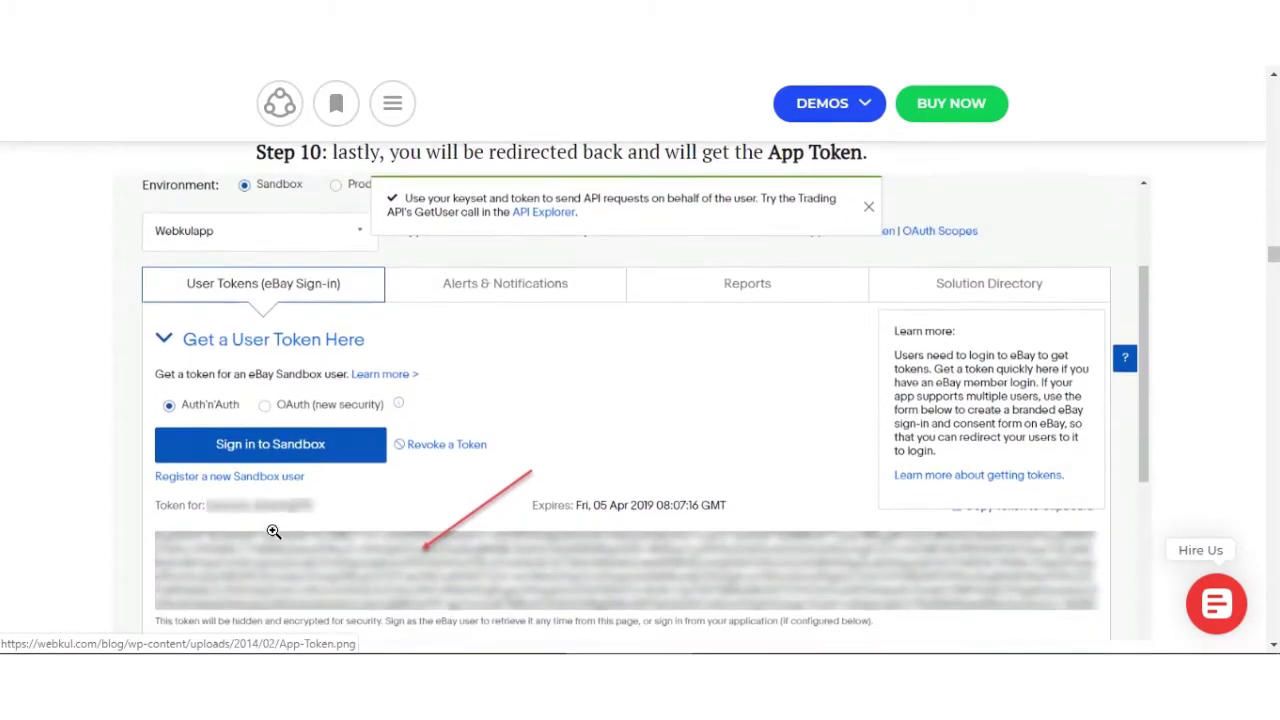
scroll(273, 531, "up", 2)
scroll(273, 531, "down", 3)
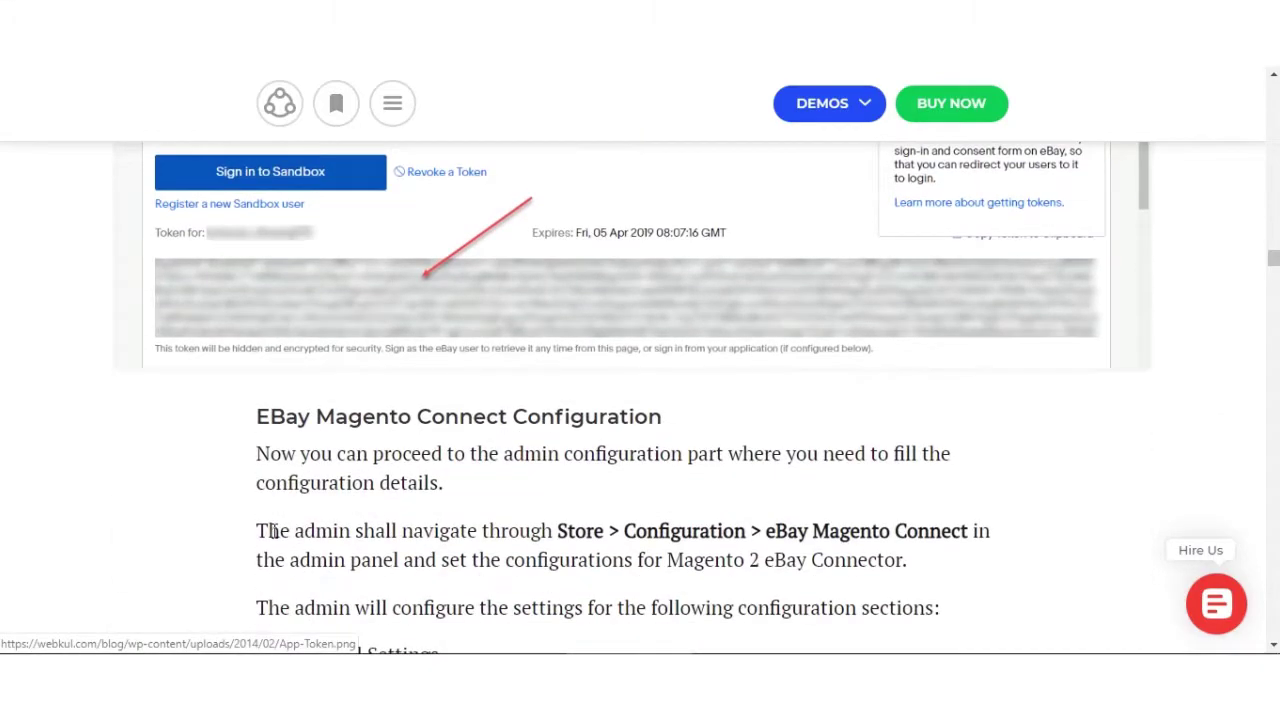
scroll(273, 531, "up", 4)
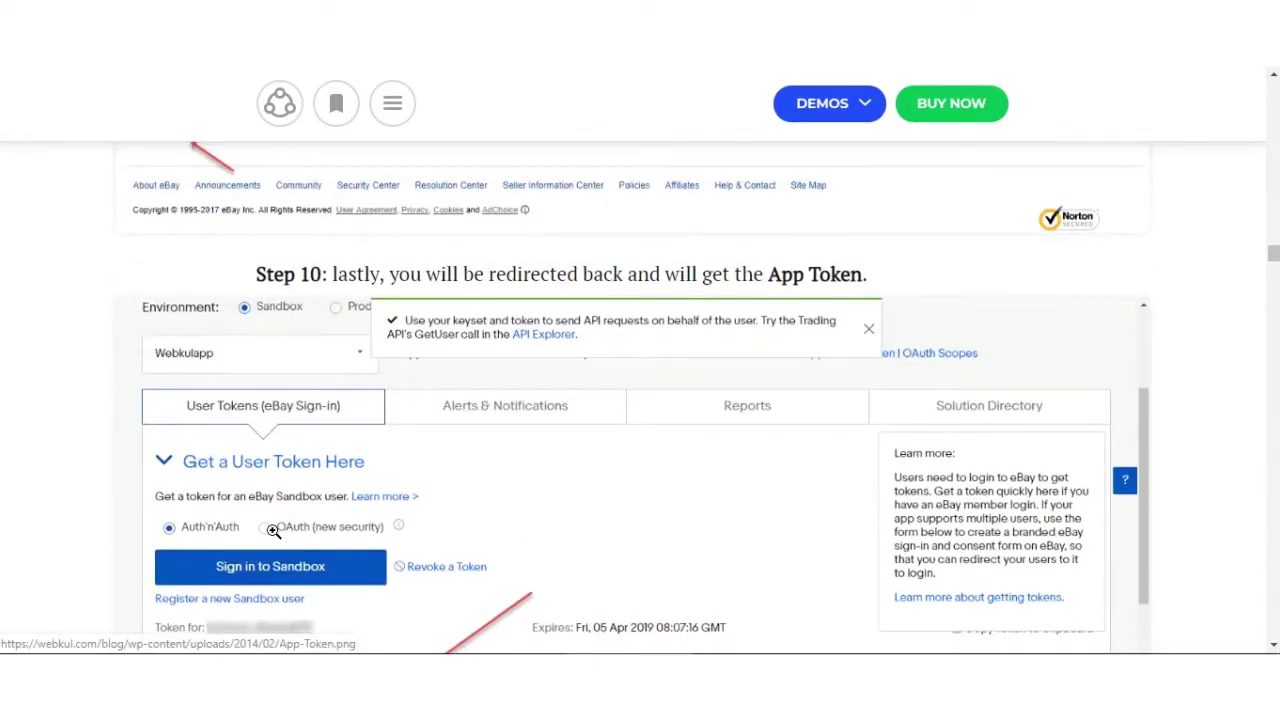
Go back up the guide from Step 10 to recheck the Sandbox sign-in instructions in Steps 7 and 8.
scroll(271, 530, "up", 3)
scroll(275, 535, "up", 4)
scroll(275, 535, "up", 10)
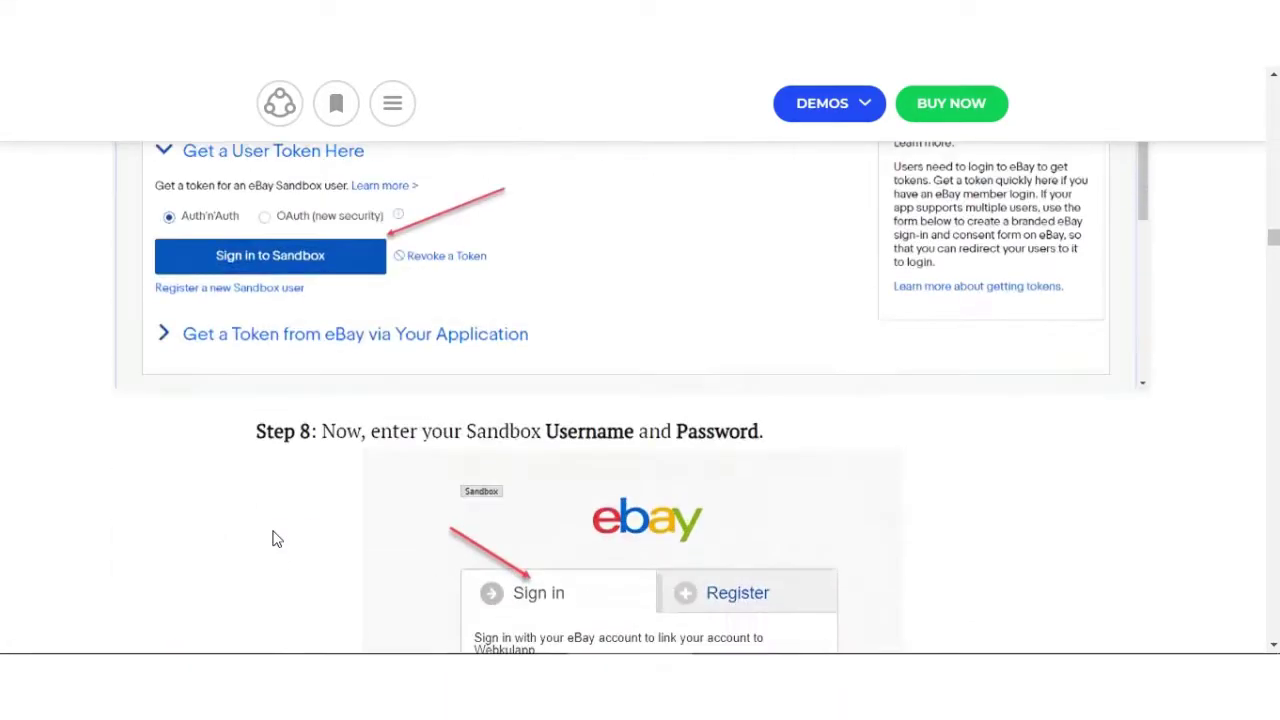
scroll(273, 531, "up", 2)
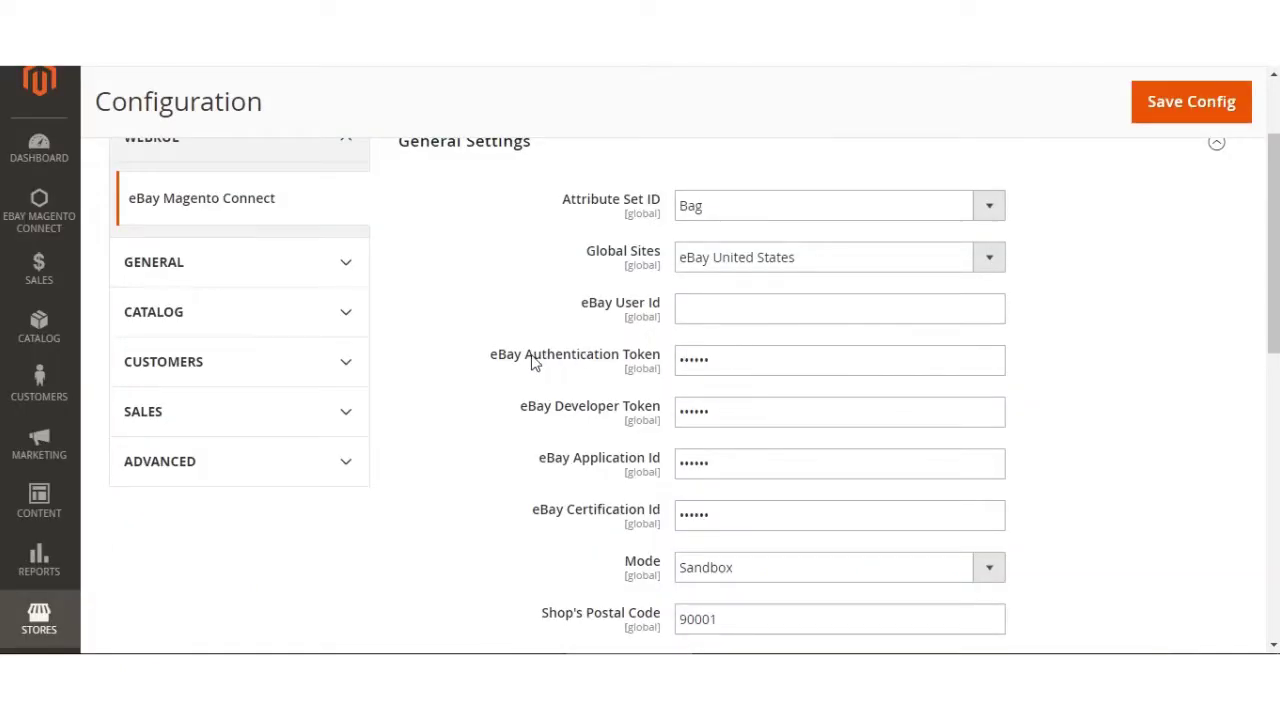
Return to the Magento configuration and review the eBay User Id, Authentication Token, Developer Token, Application Id and Certification Id fields.
left_click(715, 312)
left_click(469, 311)
left_click_drag(556, 362, 640, 365)
left_click_drag(537, 412, 632, 420)
left_click_drag(575, 464, 649, 463)
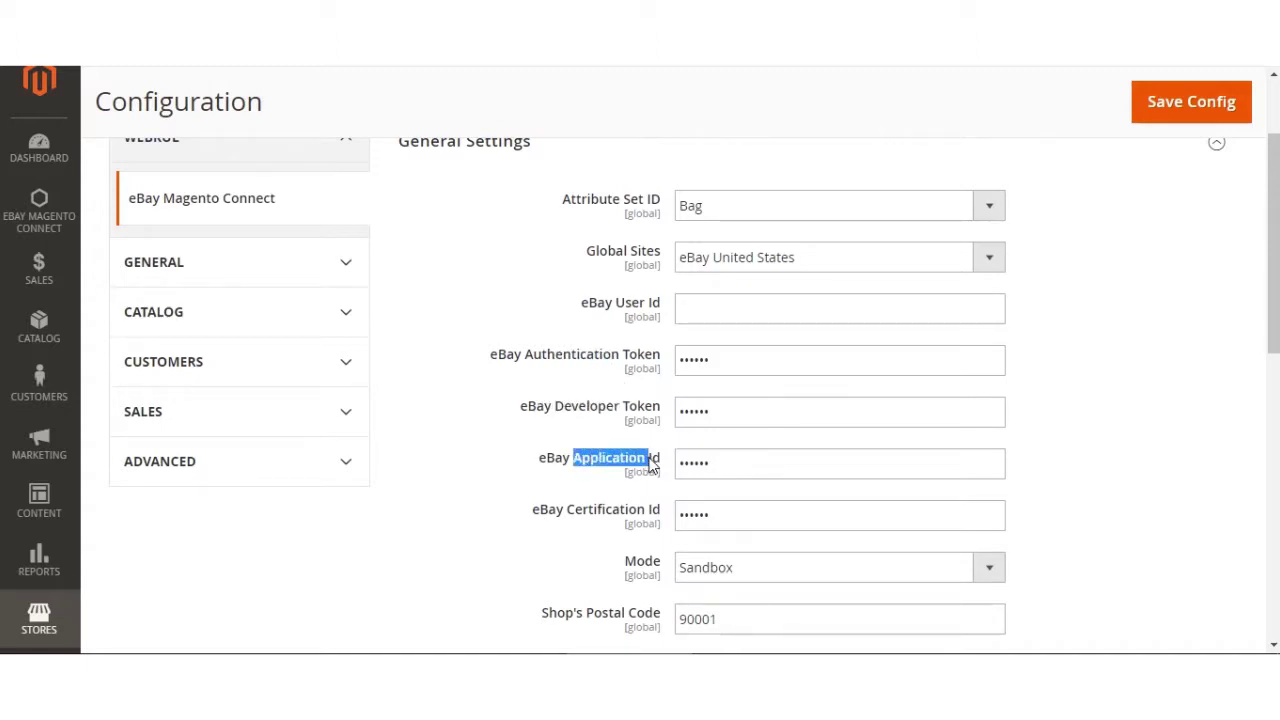
left_click_drag(563, 514, 705, 515)
Switch the connector's Mode to Production, and set it back to Sandbox.
scroll(966, 330, "down", 2)
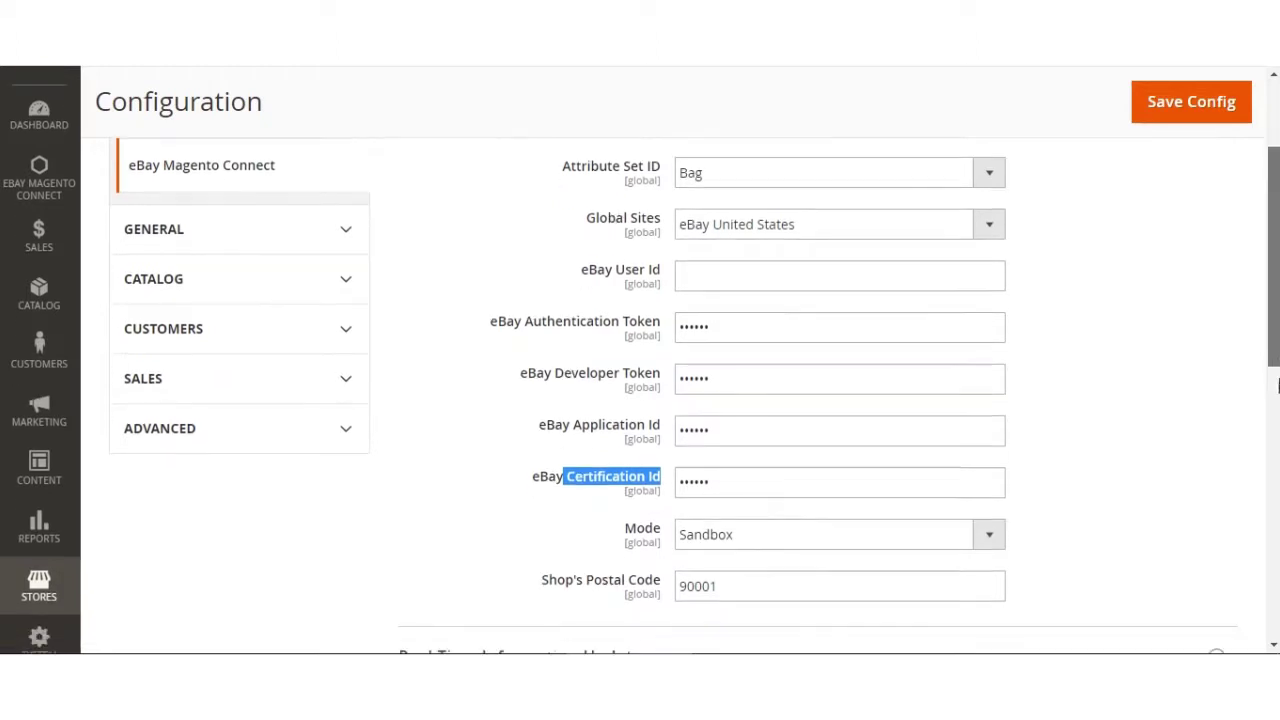
left_click(993, 367)
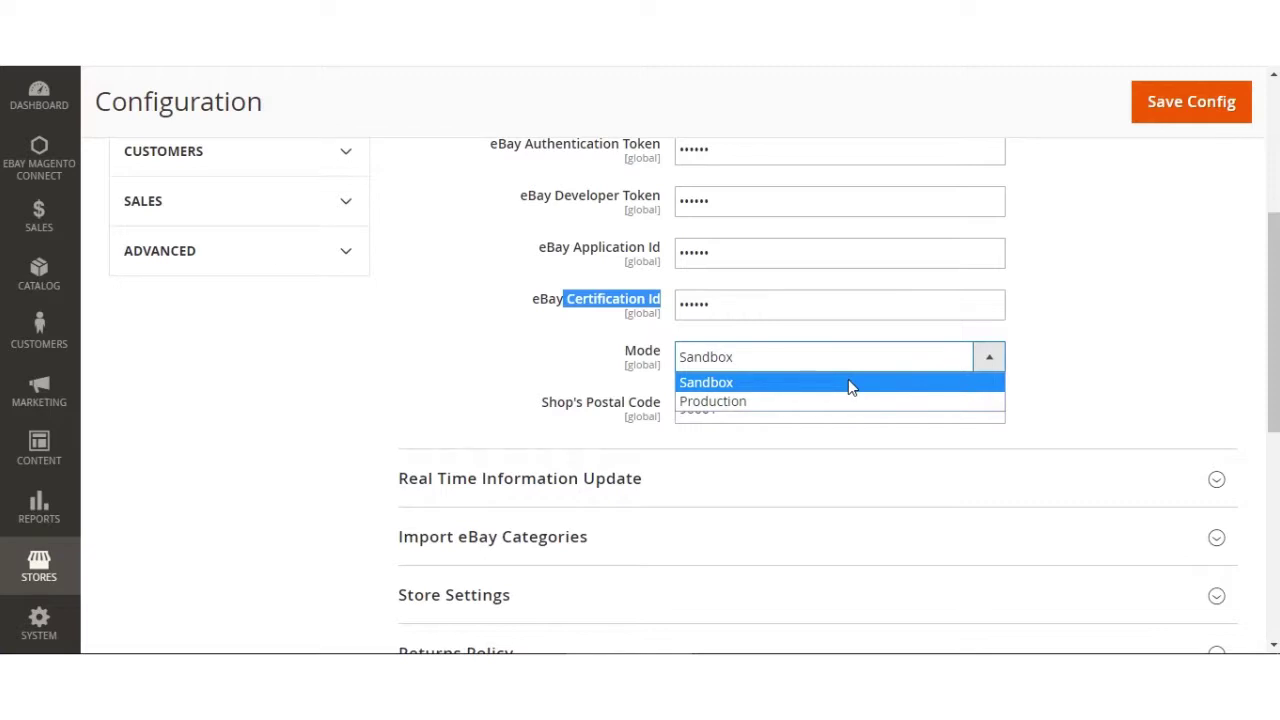
left_click(825, 402)
left_click(812, 365)
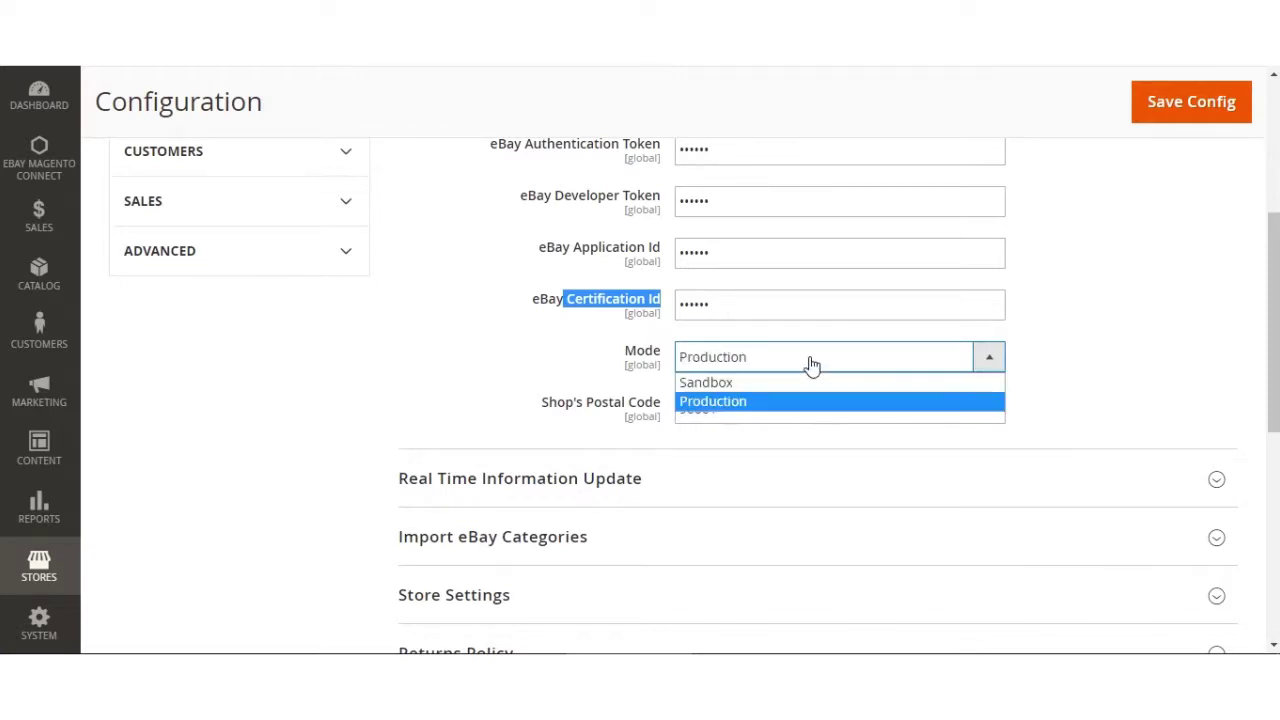
left_click(752, 389)
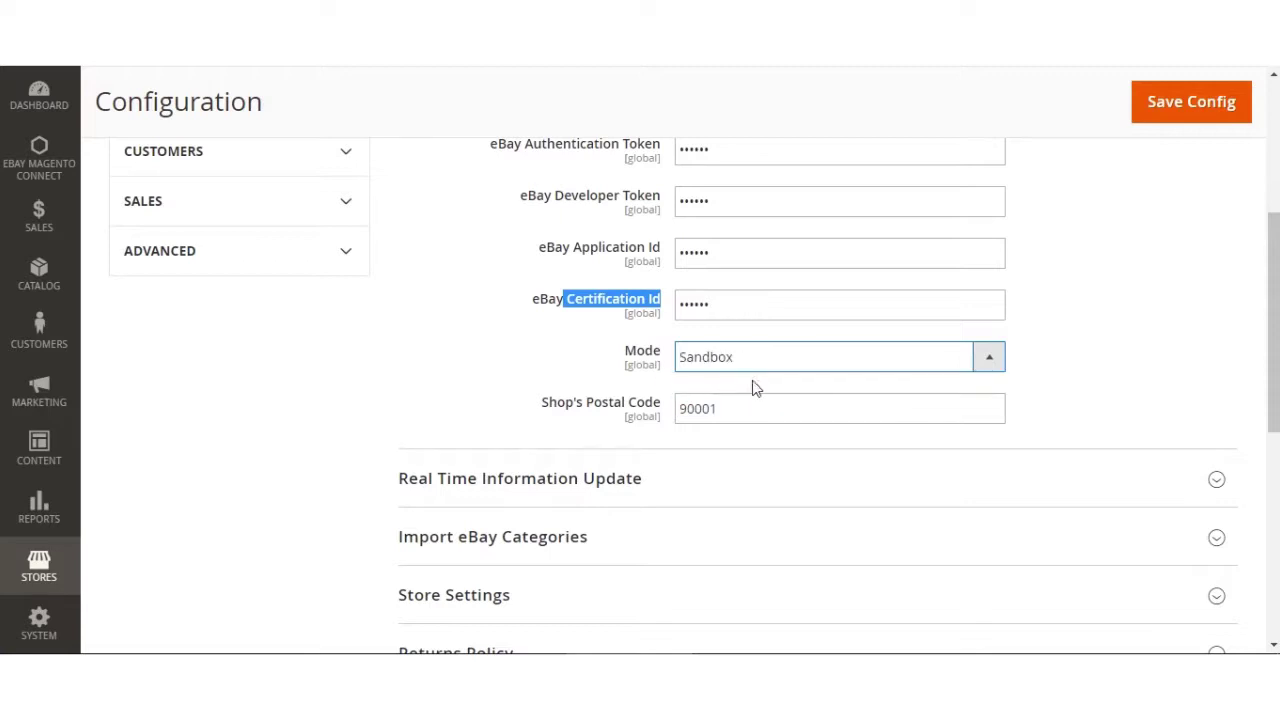
left_click(1160, 297)
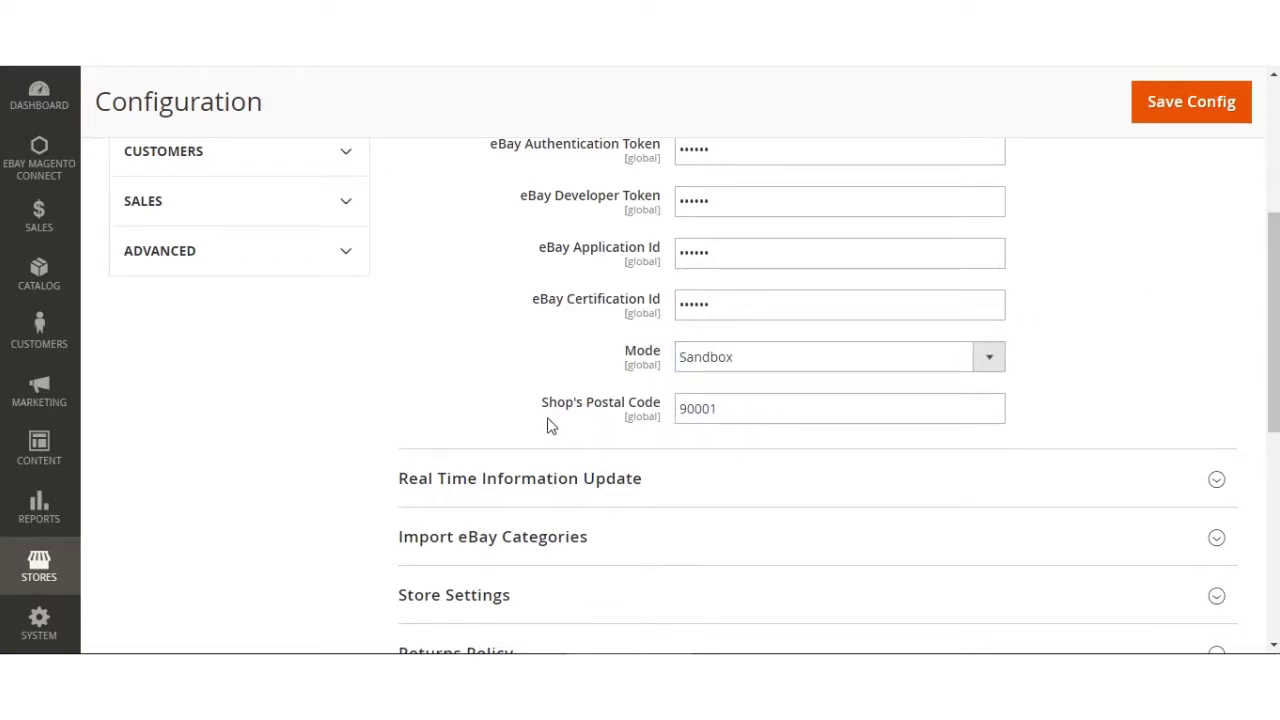
Review the Shop's Postal Code field and collapse the General Settings section.
left_click_drag(545, 412, 660, 409)
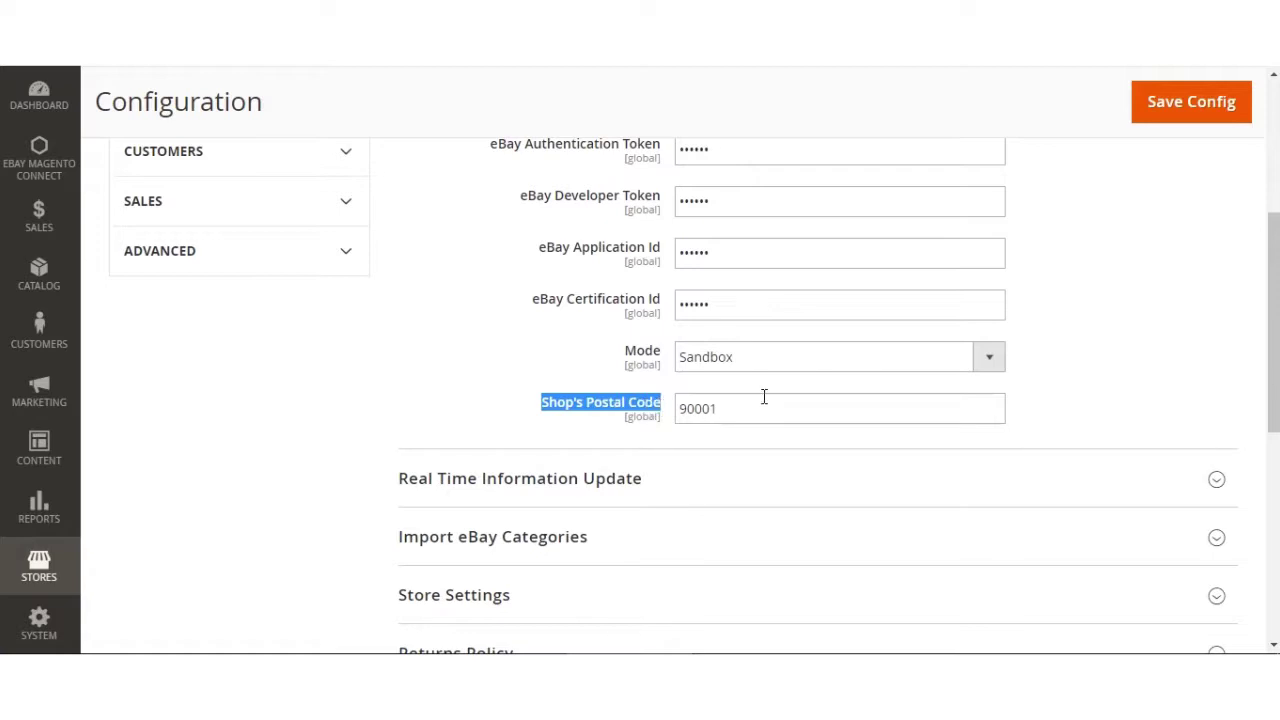
left_click(1127, 347)
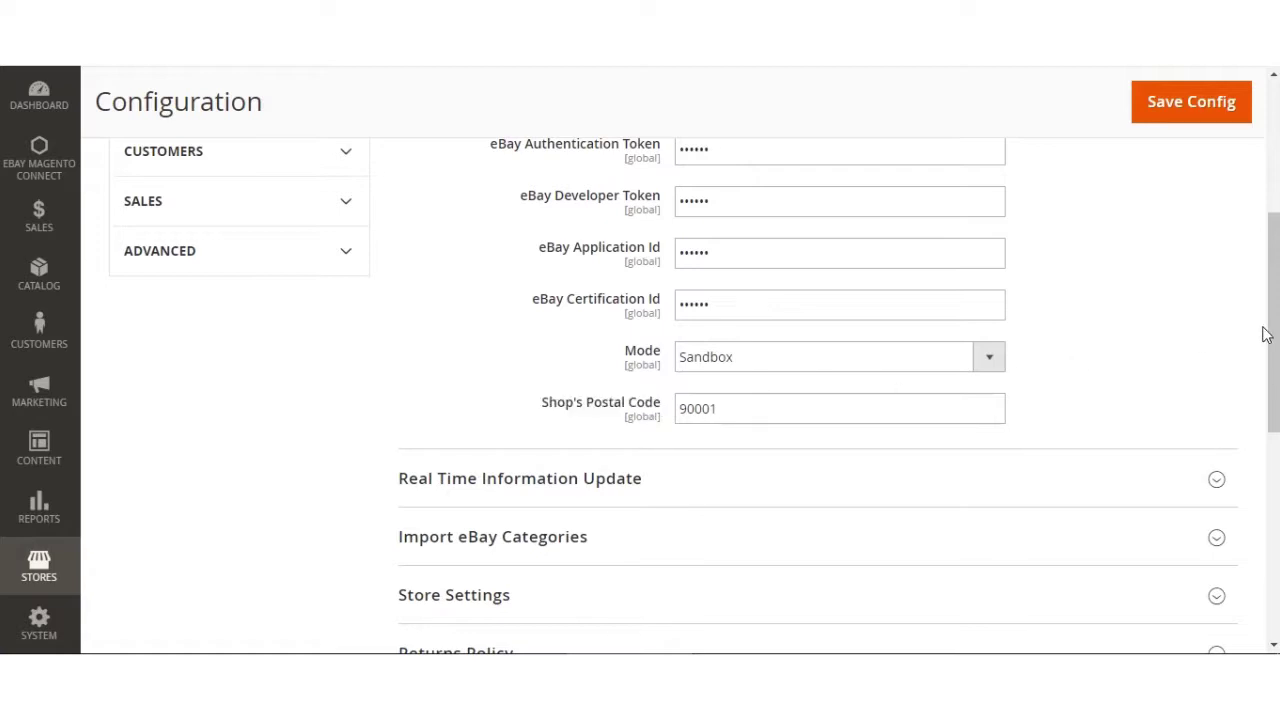
scroll(1273, 320, "down", 1)
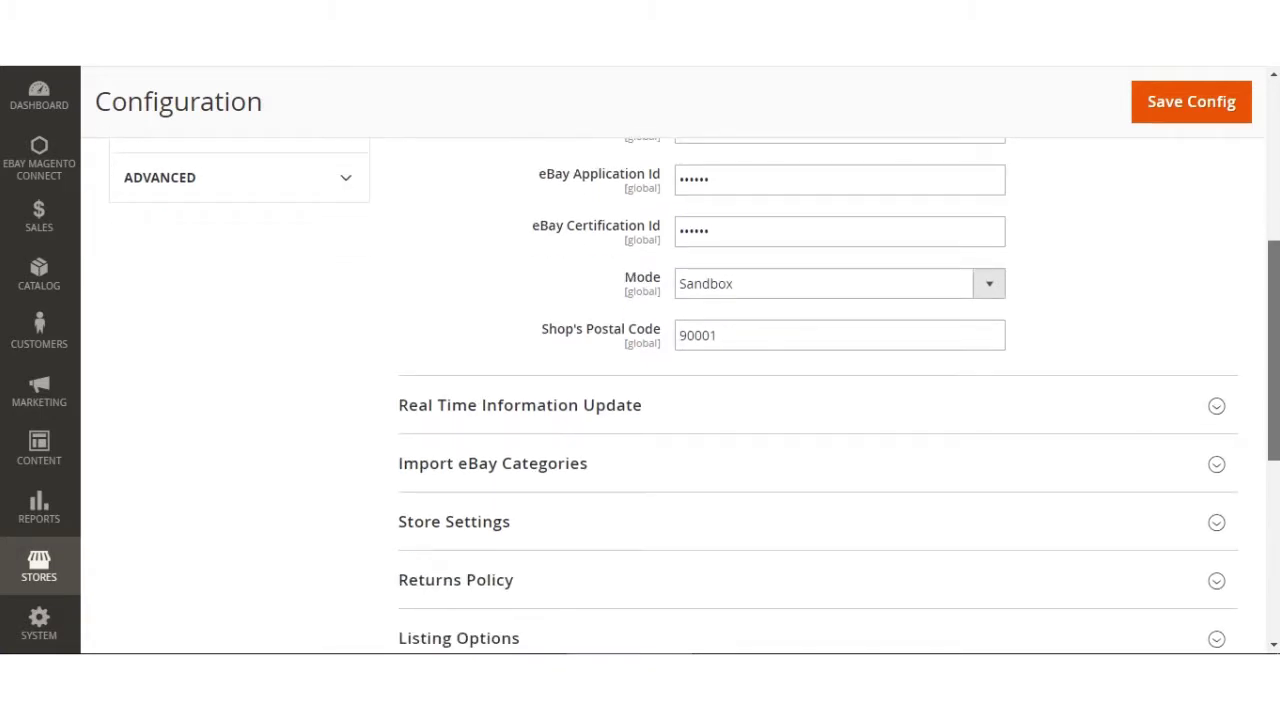
scroll(1273, 320, "up", 6)
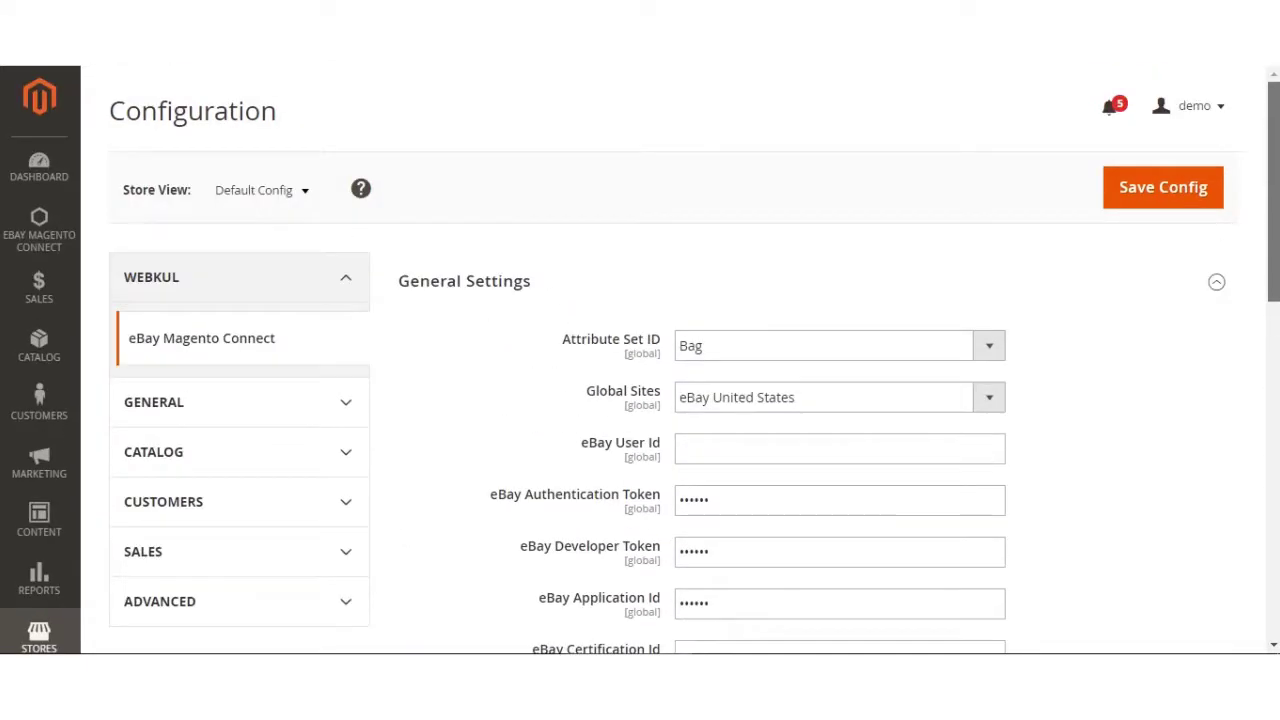
left_click(474, 284)
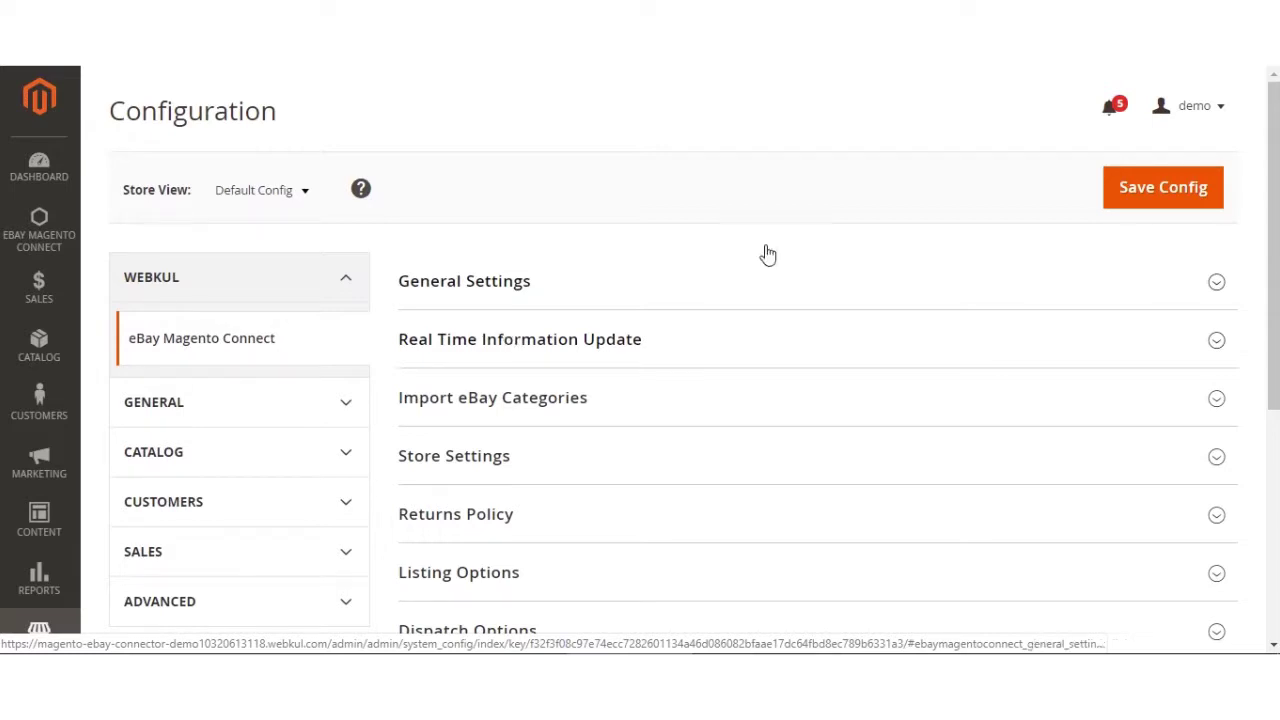
Expand Real Time Information Update and review the eBay events that trigger updates and the Sold Item Action field.
scroll(1273, 300, "down", 1)
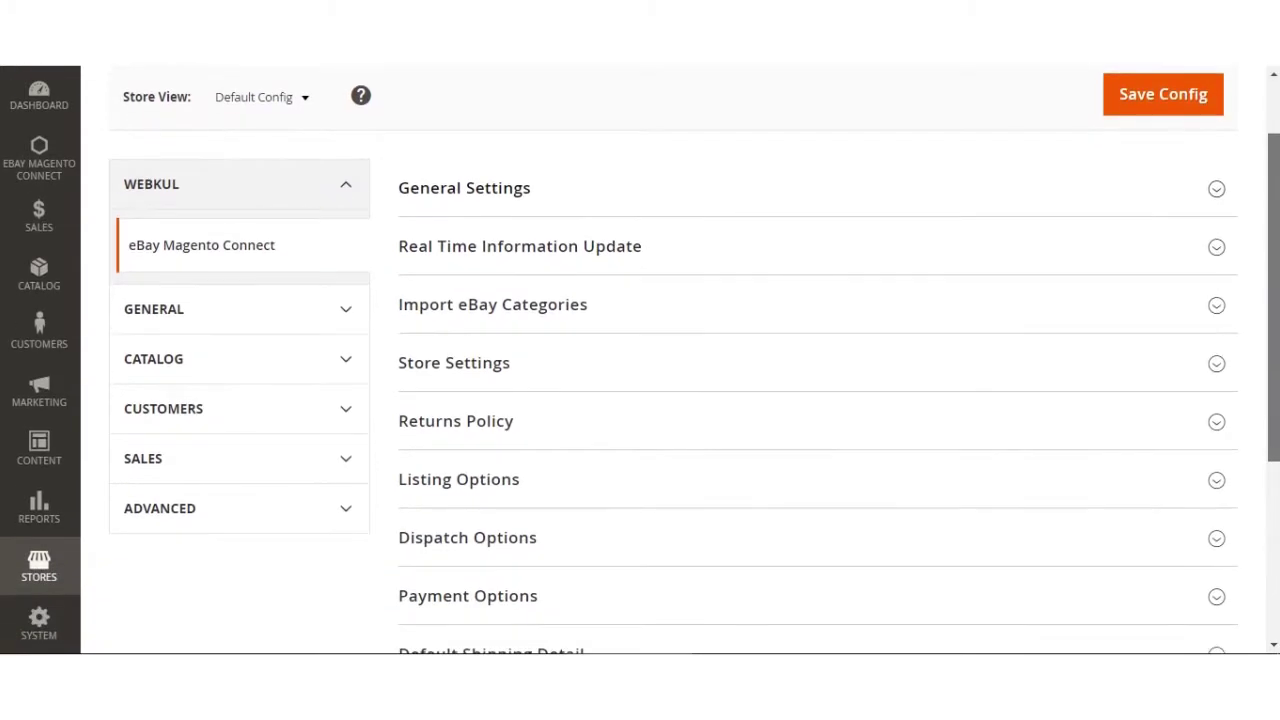
left_click(646, 251)
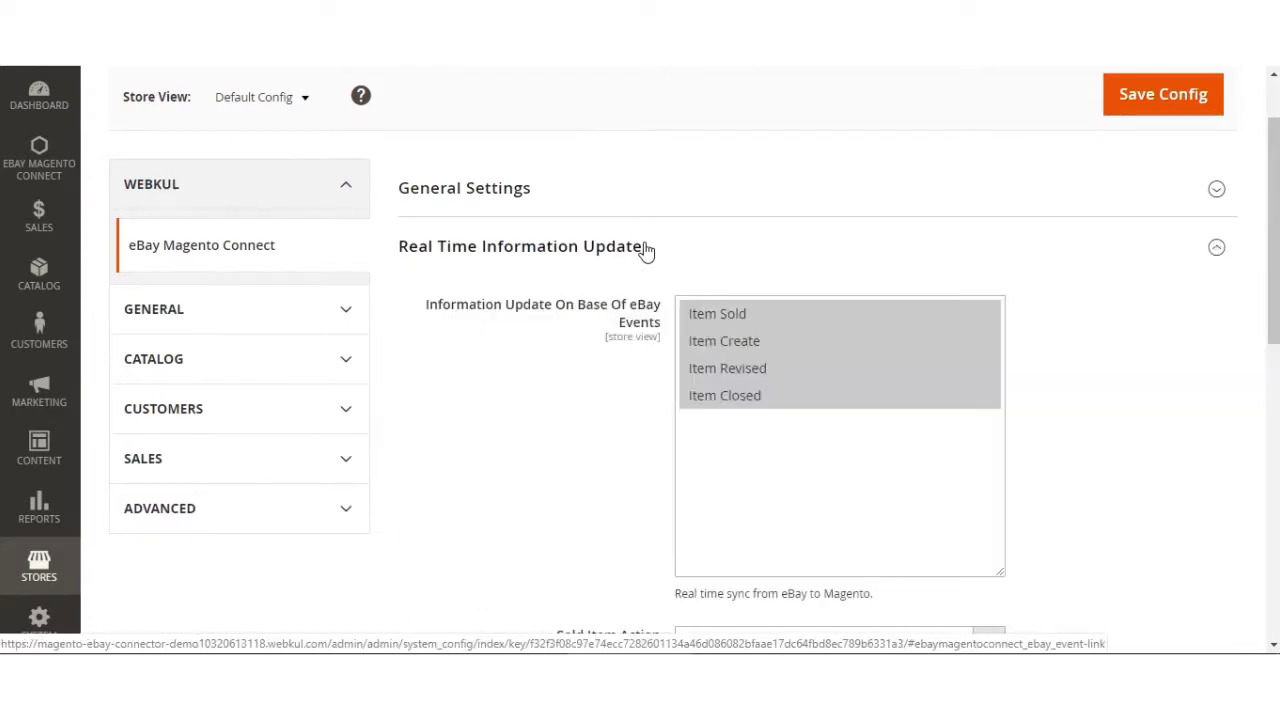
scroll(646, 251, "down", 3)
scroll(646, 251, "up", 4)
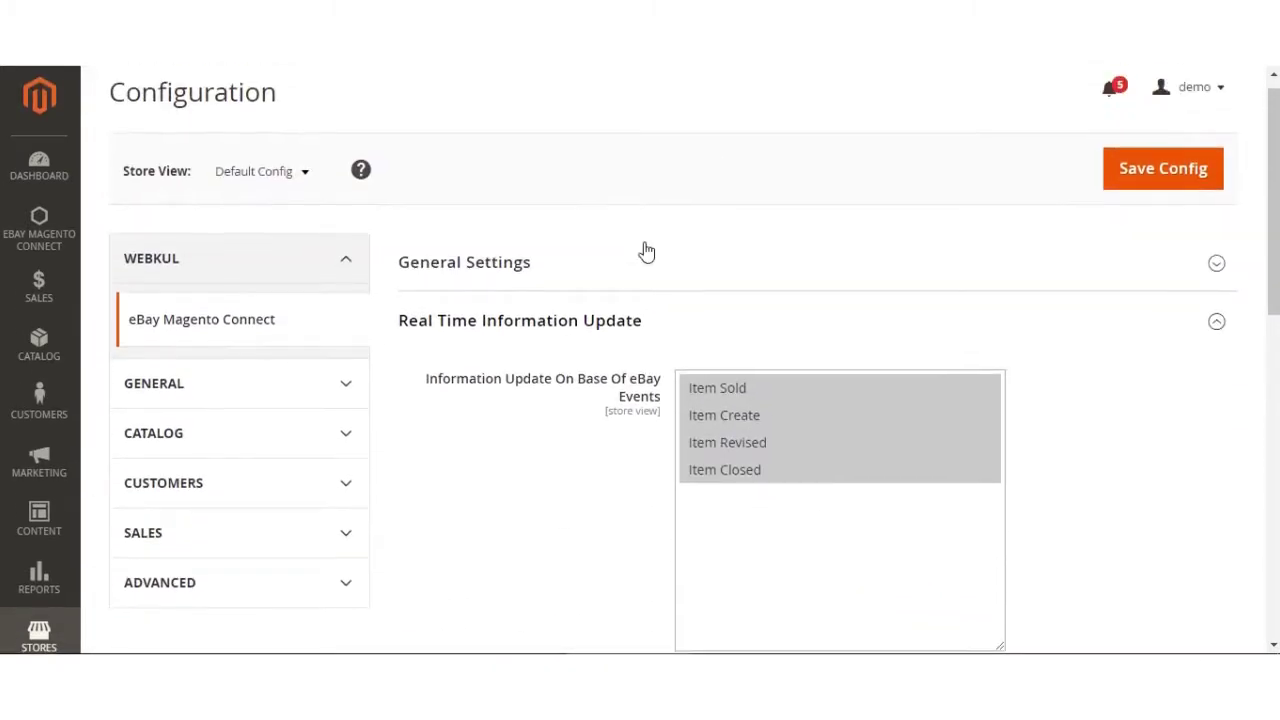
scroll(646, 251, "down", 1)
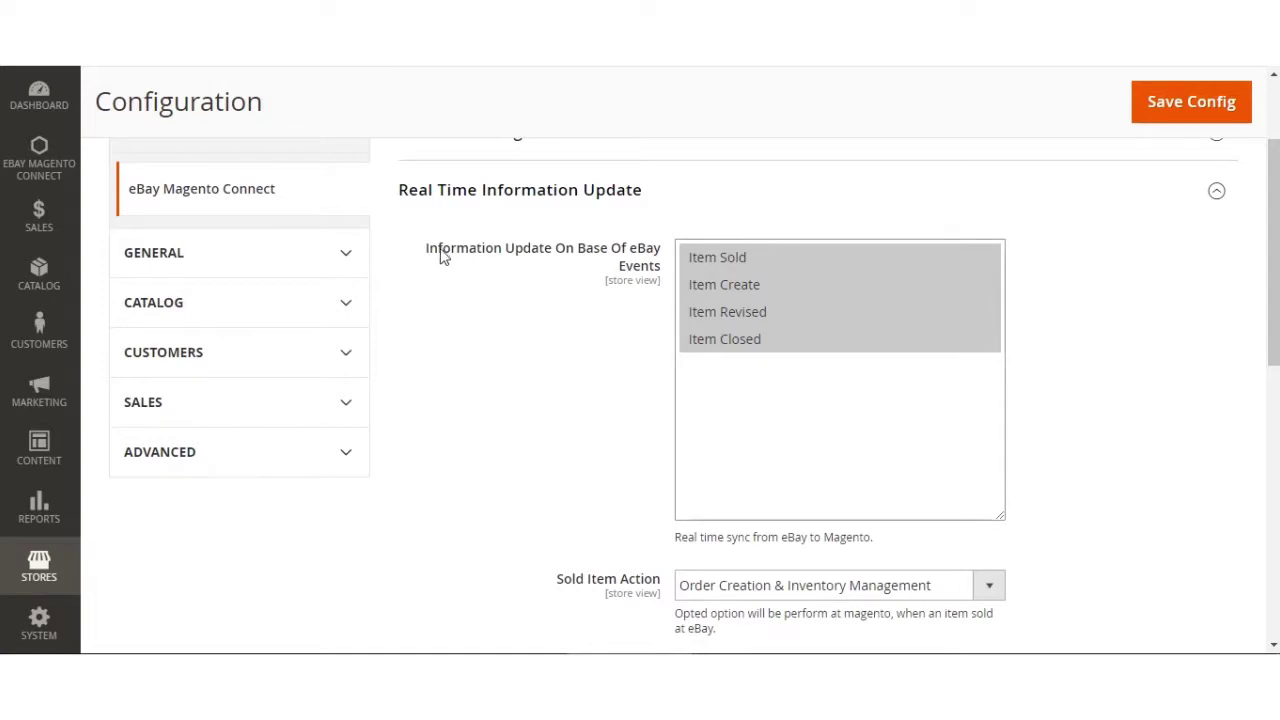
left_click_drag(440, 250, 629, 278)
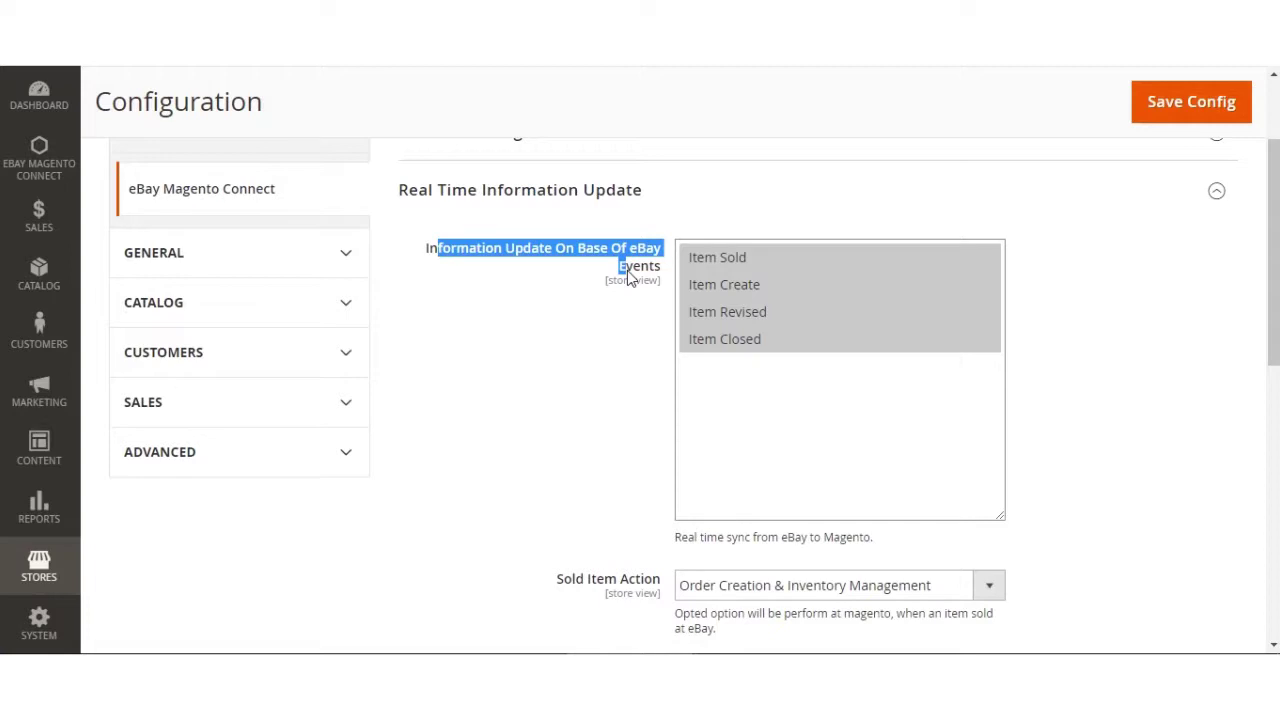
left_click_drag(576, 582, 663, 593)
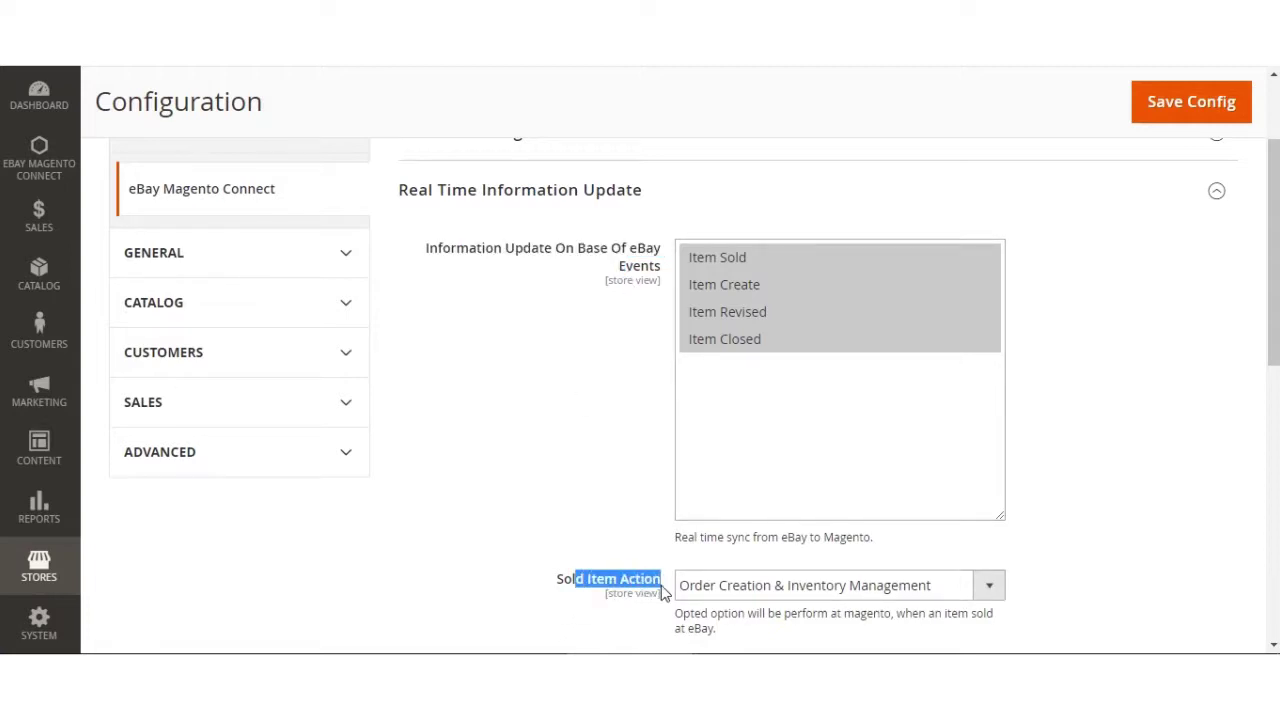
scroll(661, 593, "up", 1)
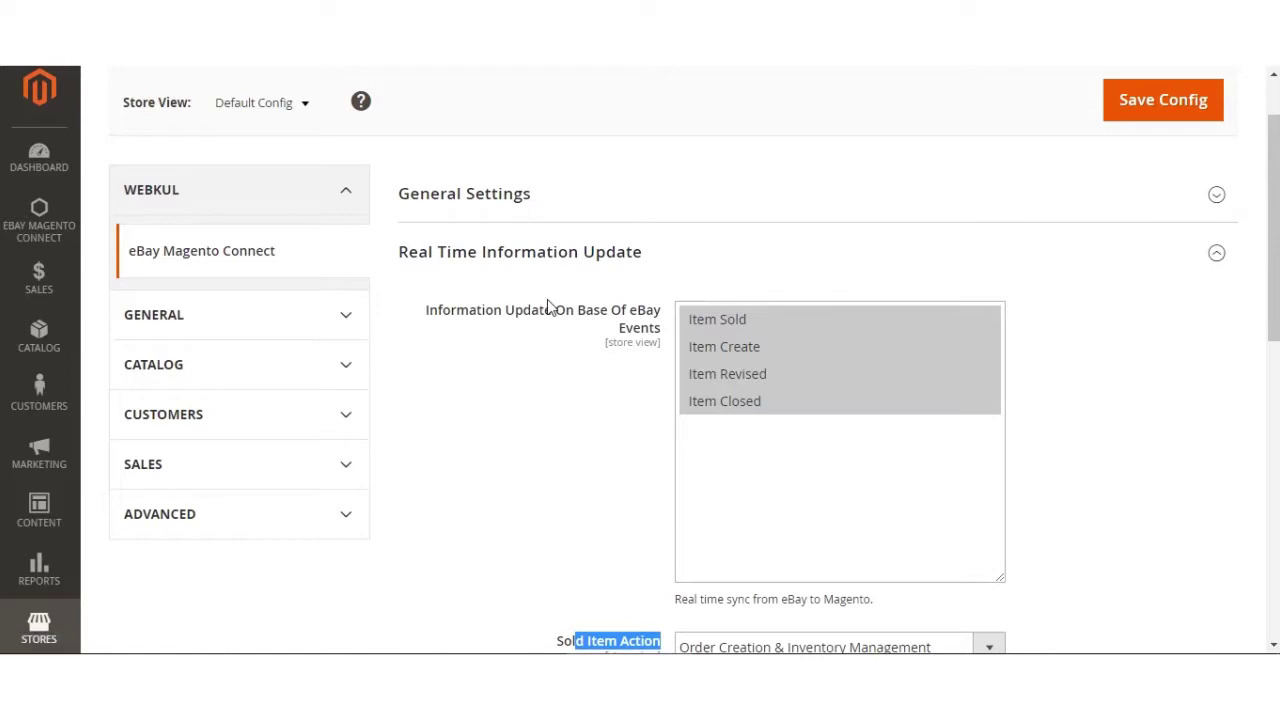
left_click(493, 423)
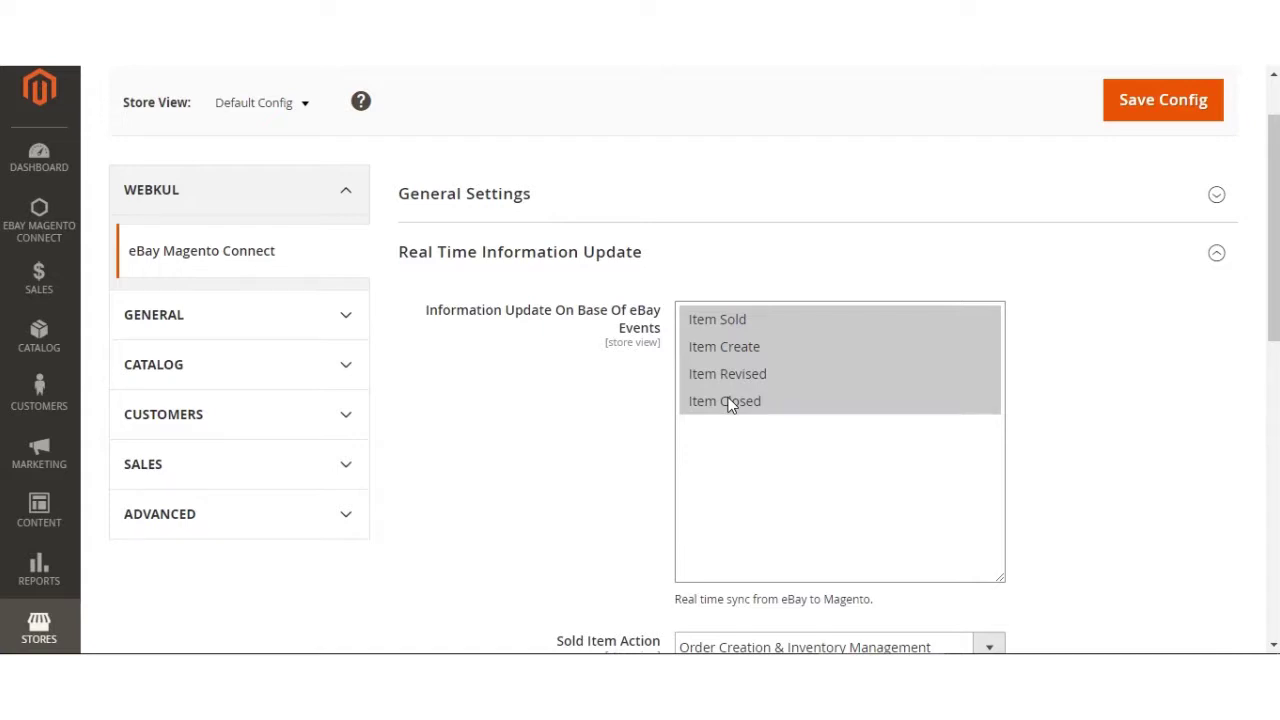
Check the available Sold Item Action options, leave Order Creation & Inventory Management selected, and collapse the Real Time Information Update section.
scroll(669, 216, "down", 3)
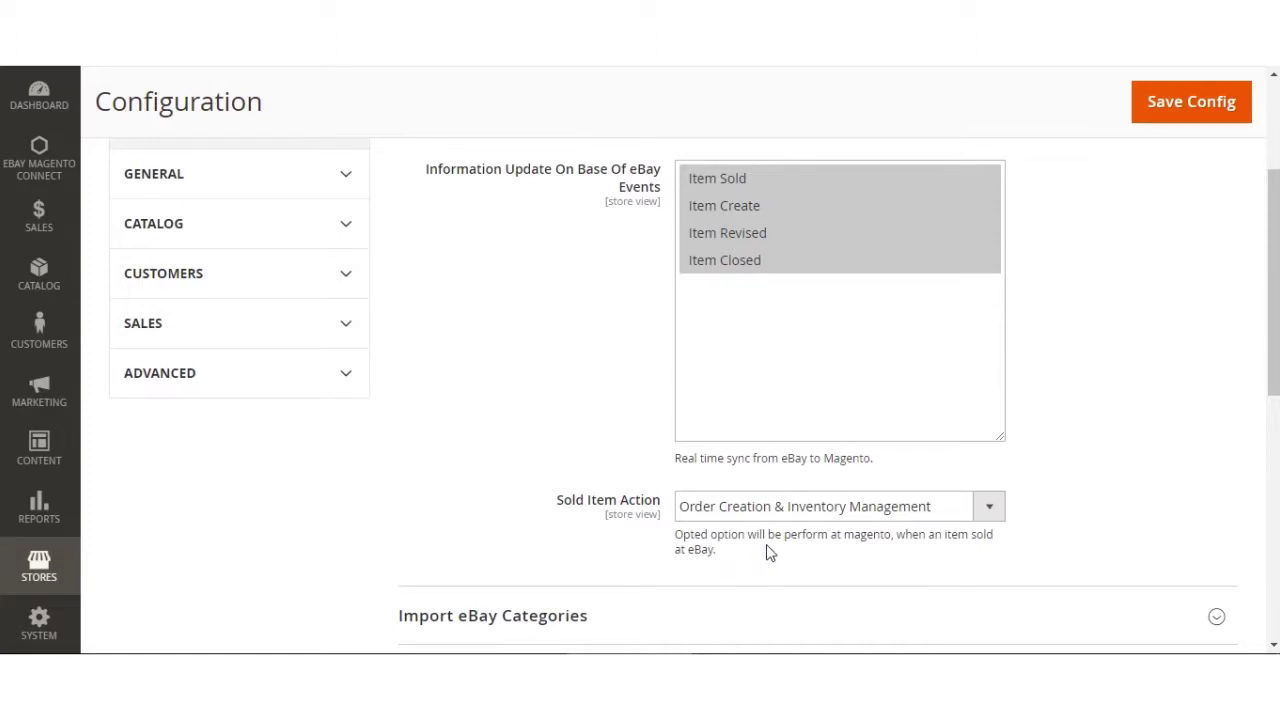
left_click(987, 513)
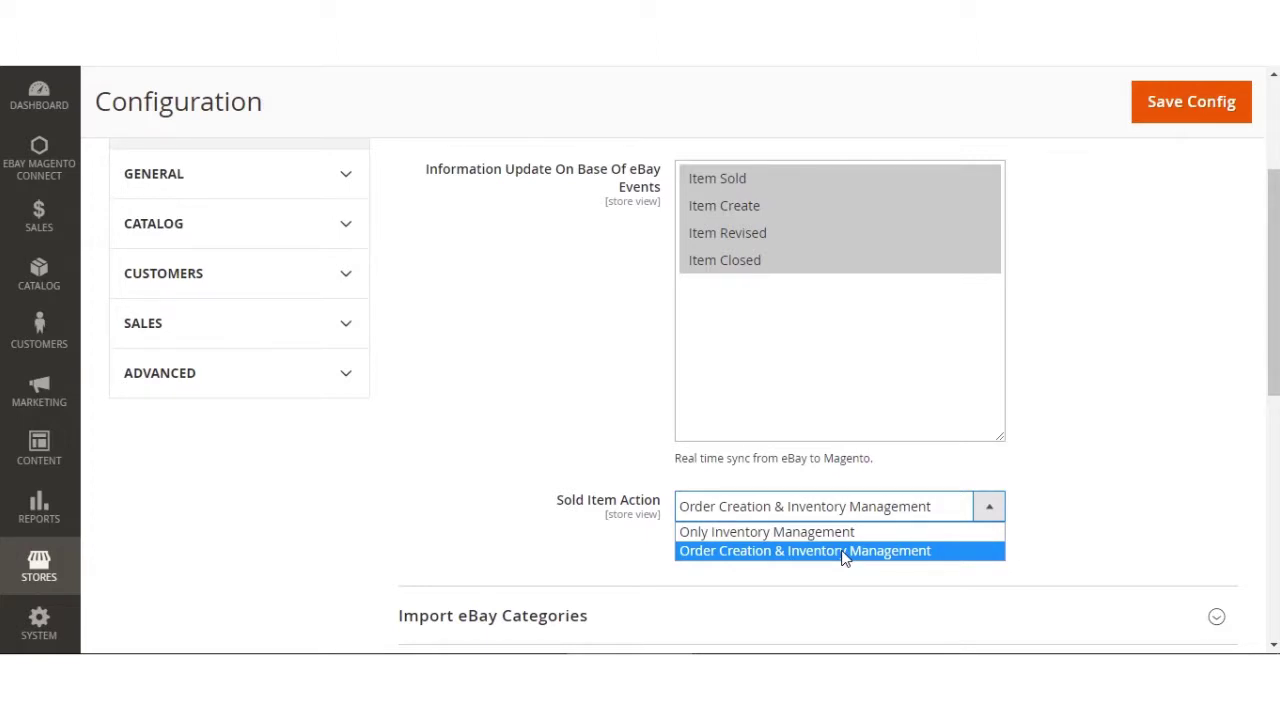
left_click(1243, 450)
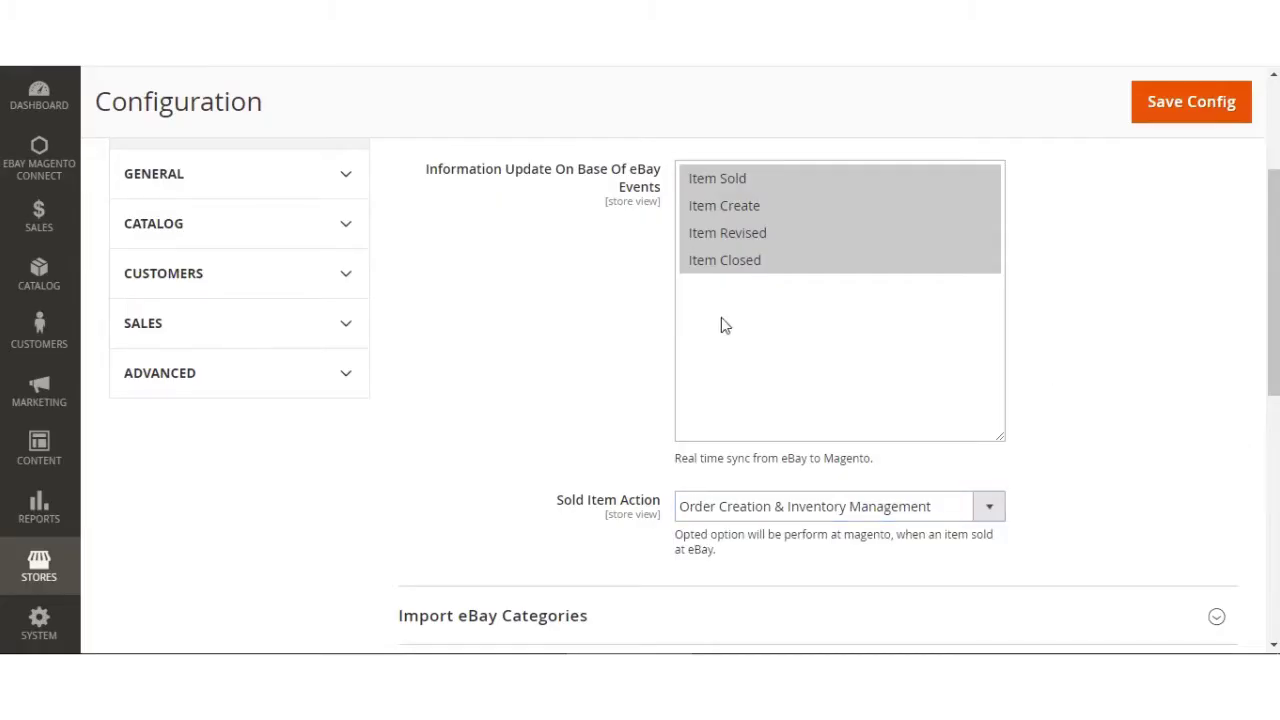
scroll(477, 234, "up", 1)
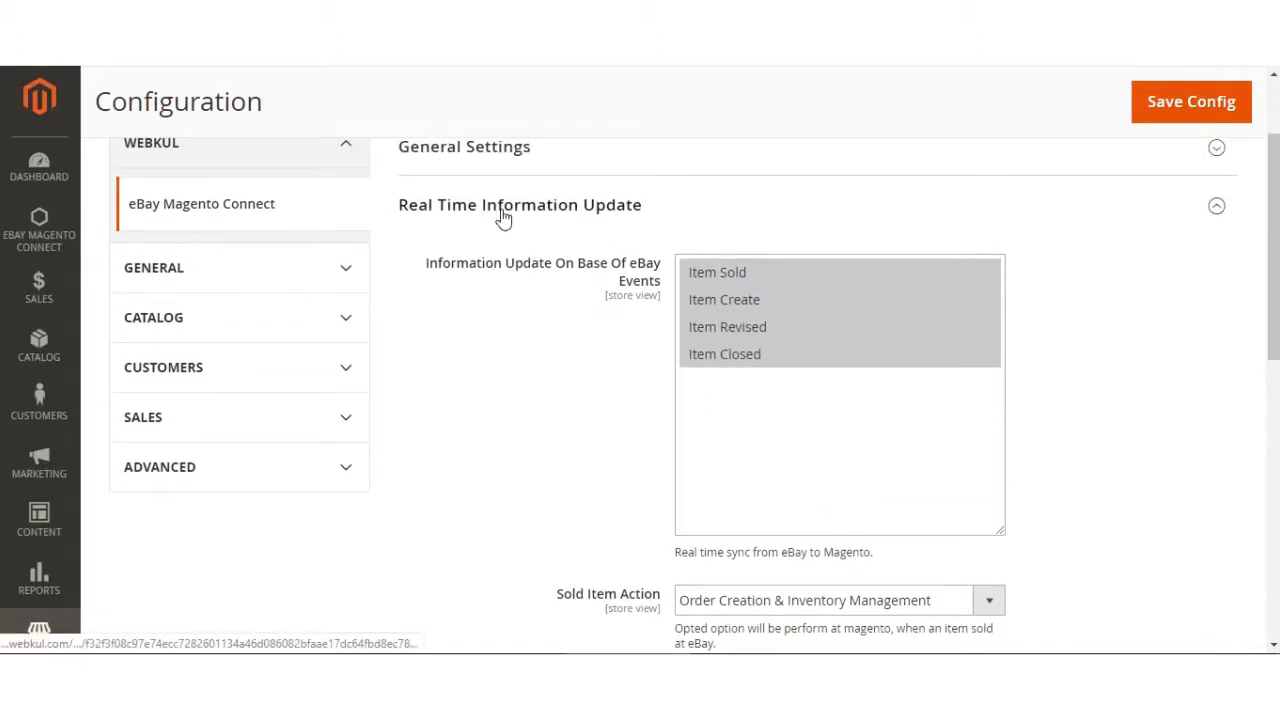
left_click(508, 218)
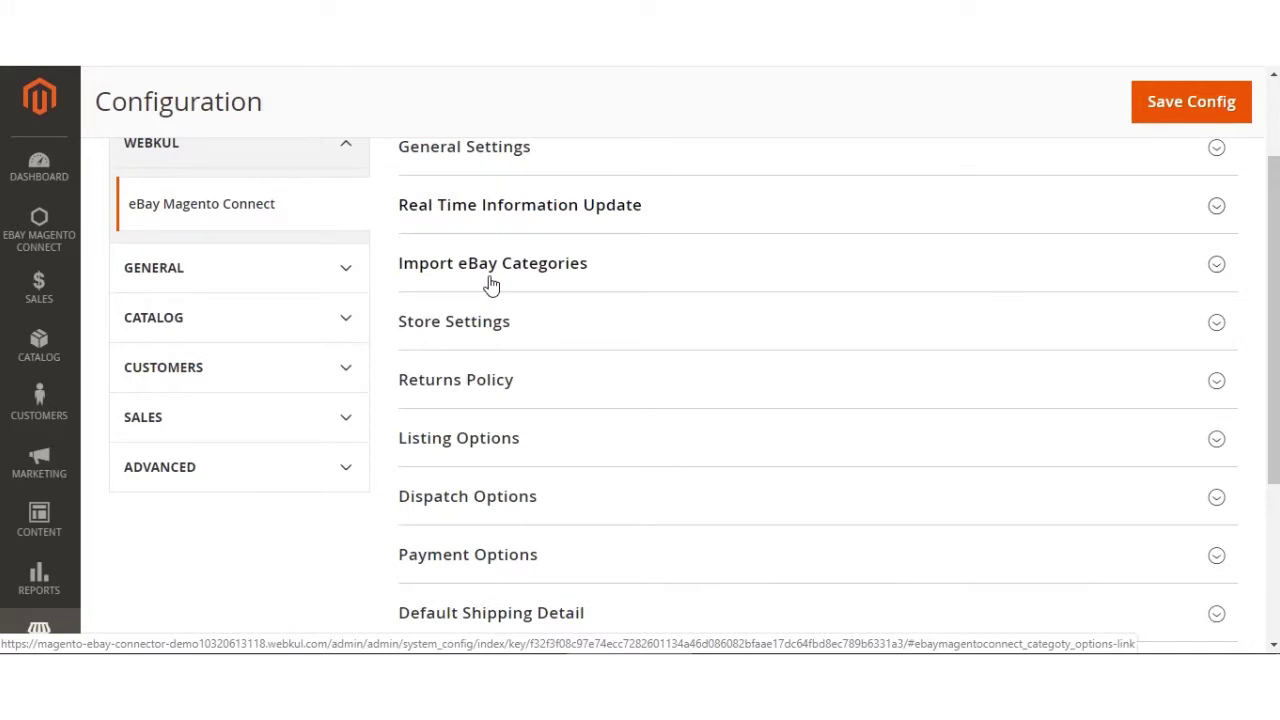
Import the eBay categories into Magento and collapse the Import eBay Categories section.
left_click(491, 275)
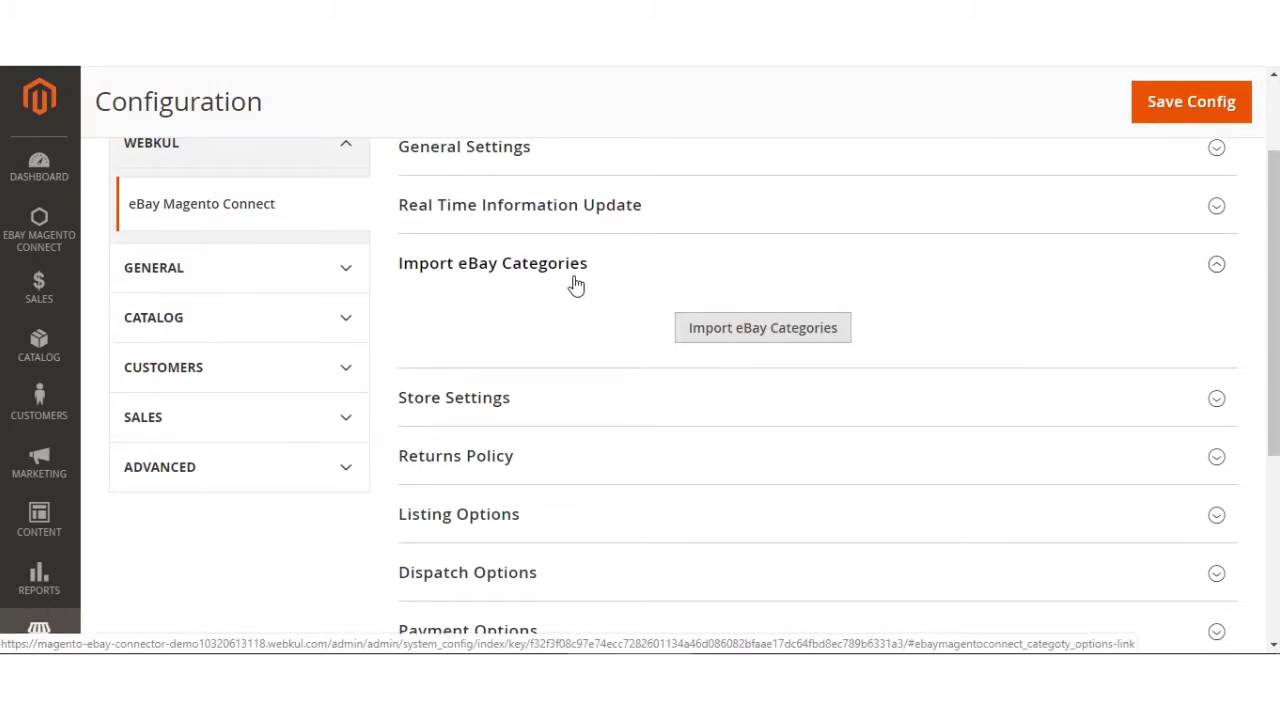
left_click(755, 333)
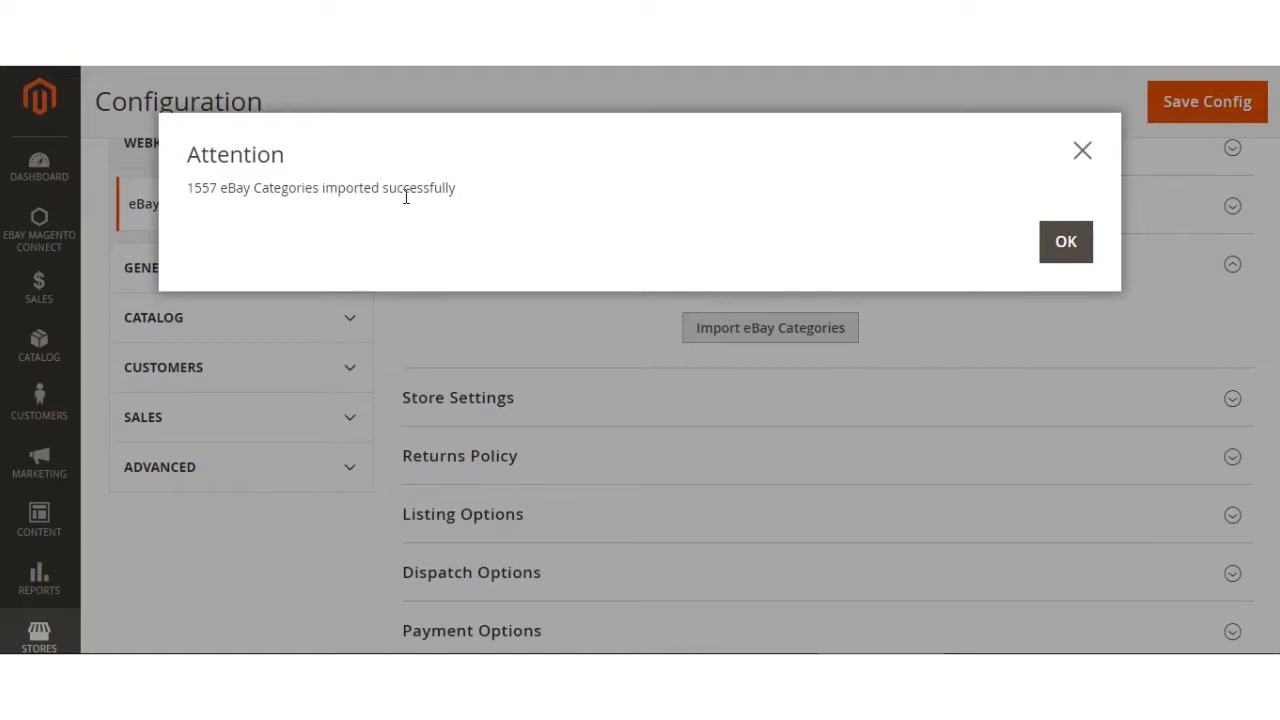
left_click(1066, 248)
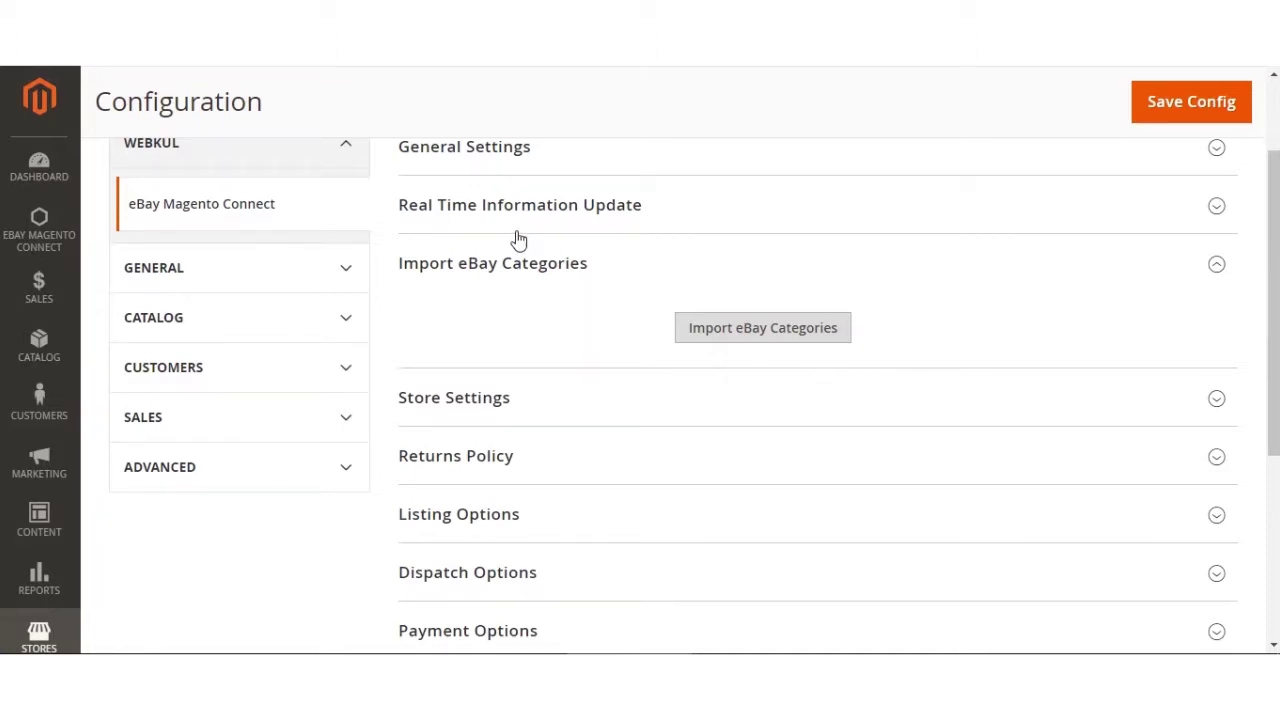
left_click(506, 263)
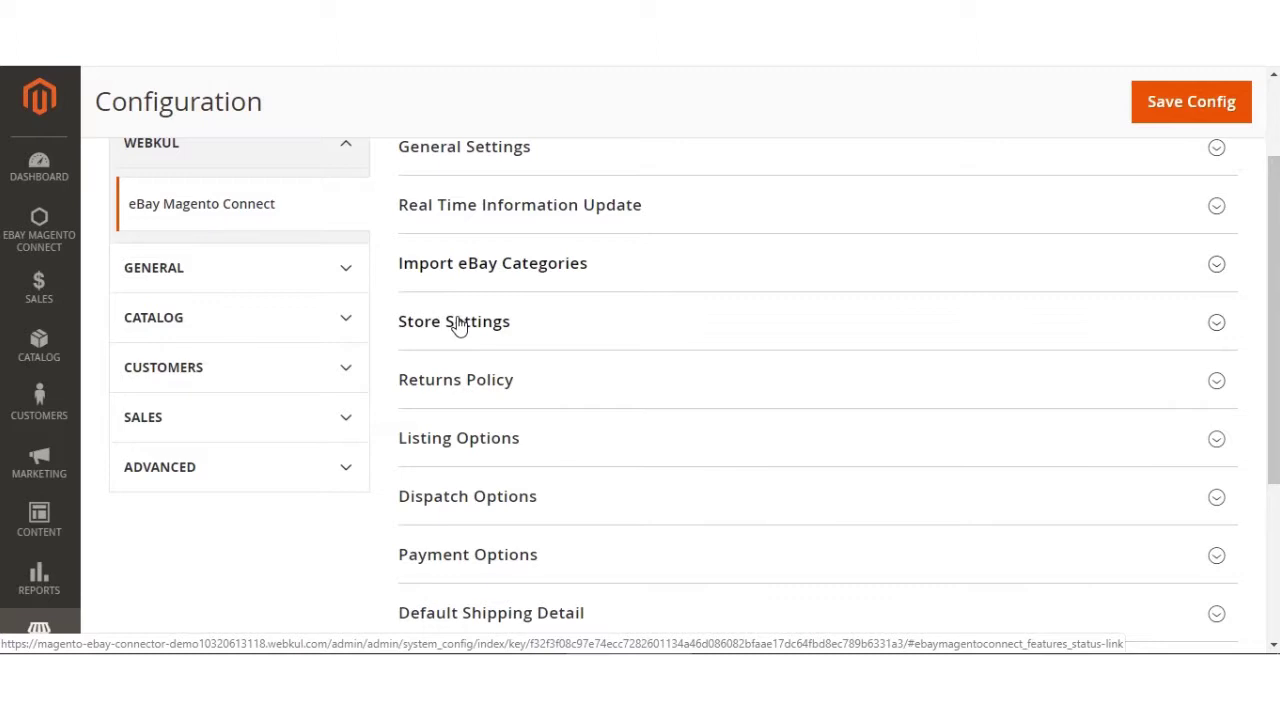
Expand Store Settings and check the options for revising eBay items automatically on the eBay store.
left_click(458, 325)
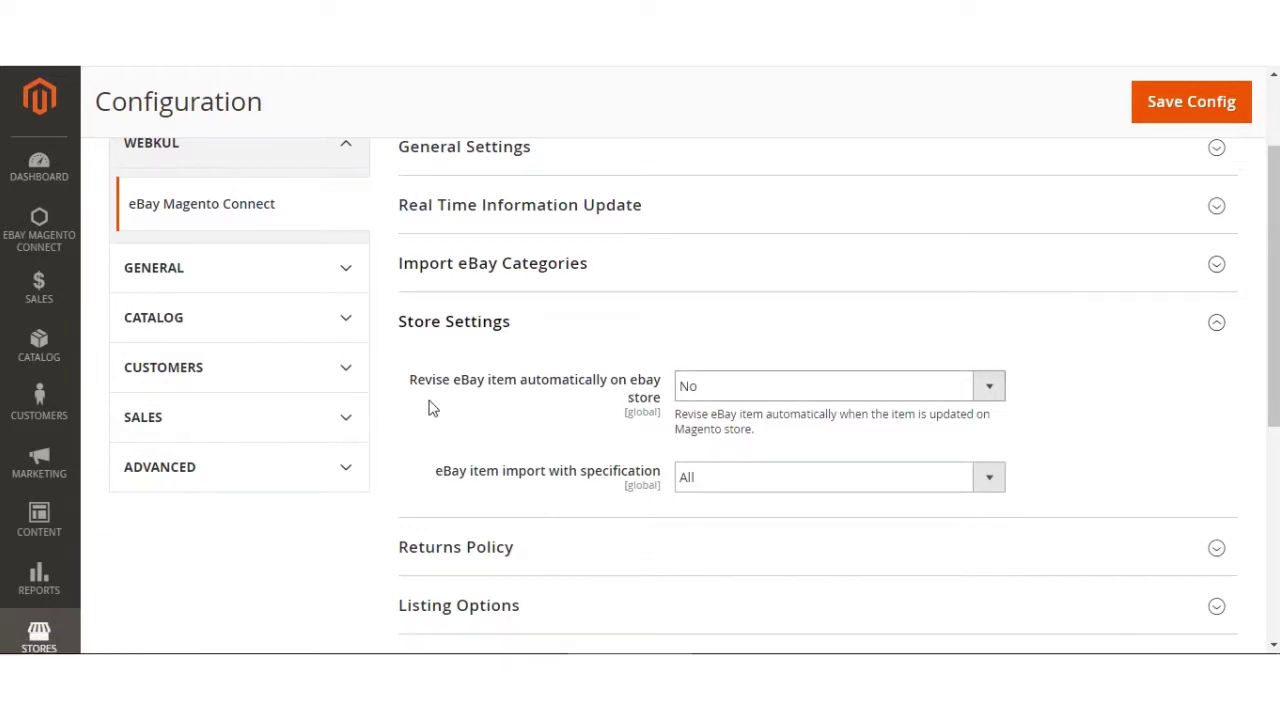
left_click_drag(419, 390, 670, 388)
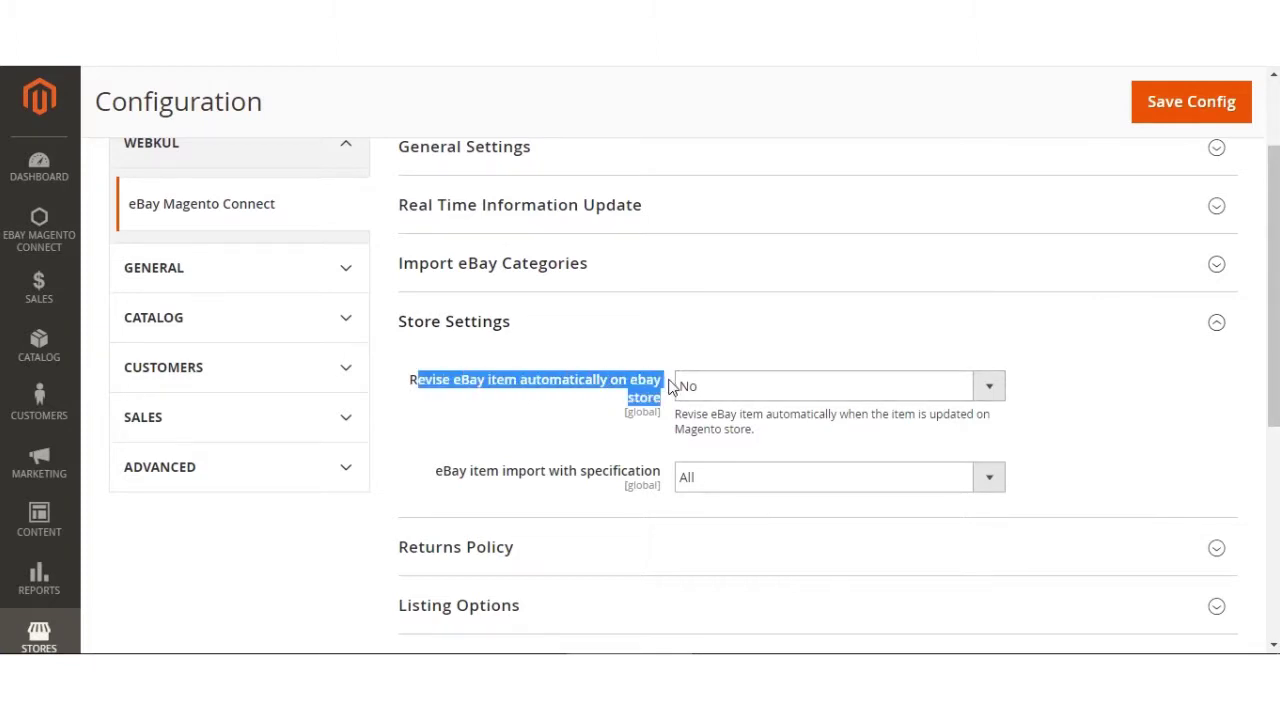
left_click(868, 388)
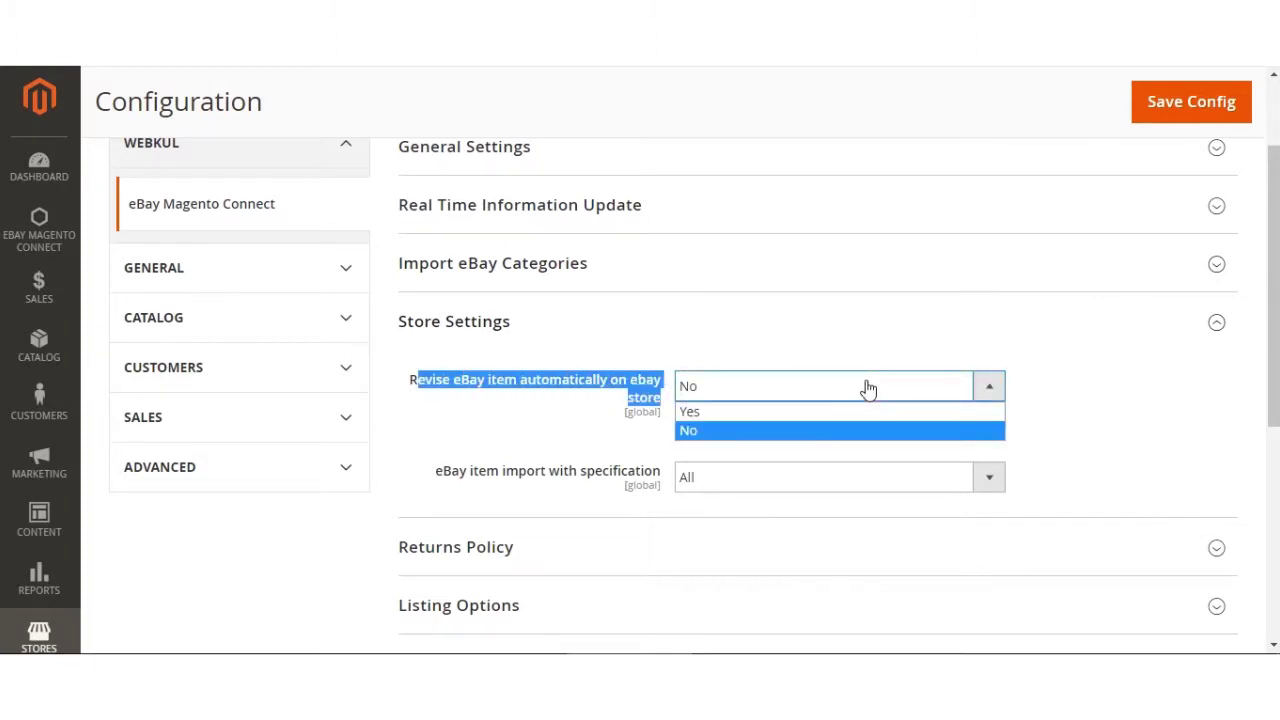
left_click(797, 350)
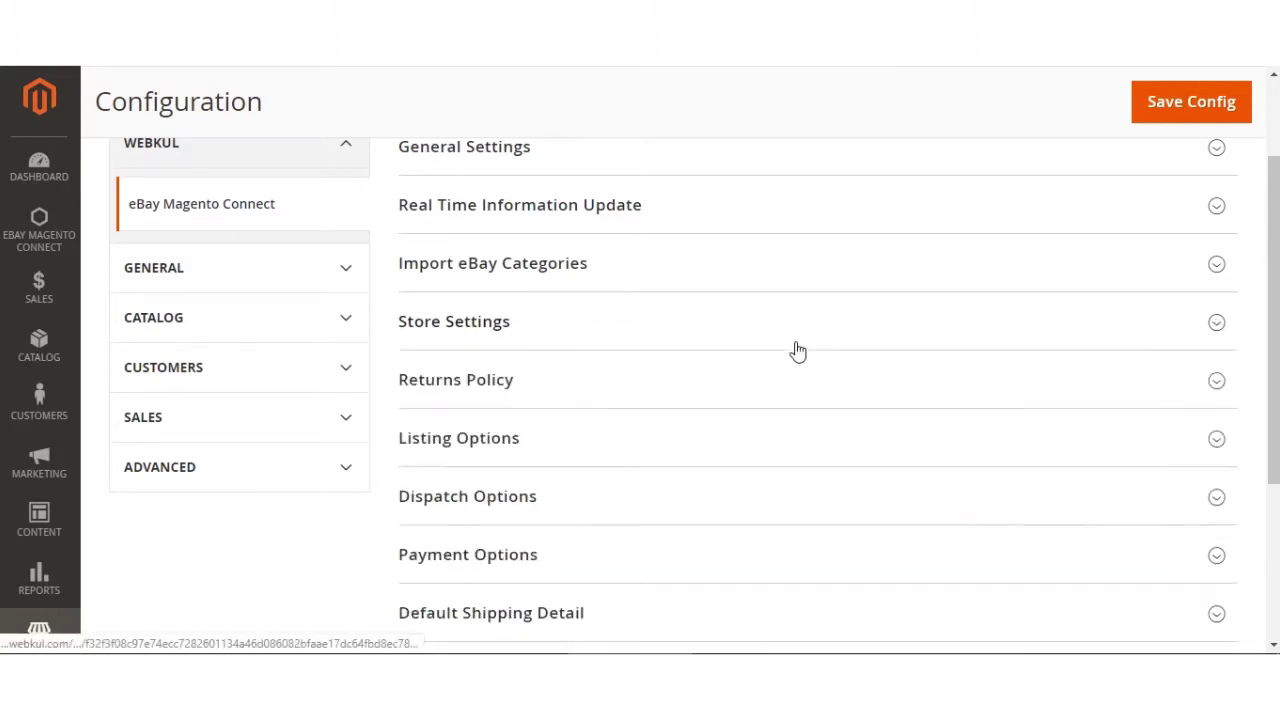
left_click(789, 348)
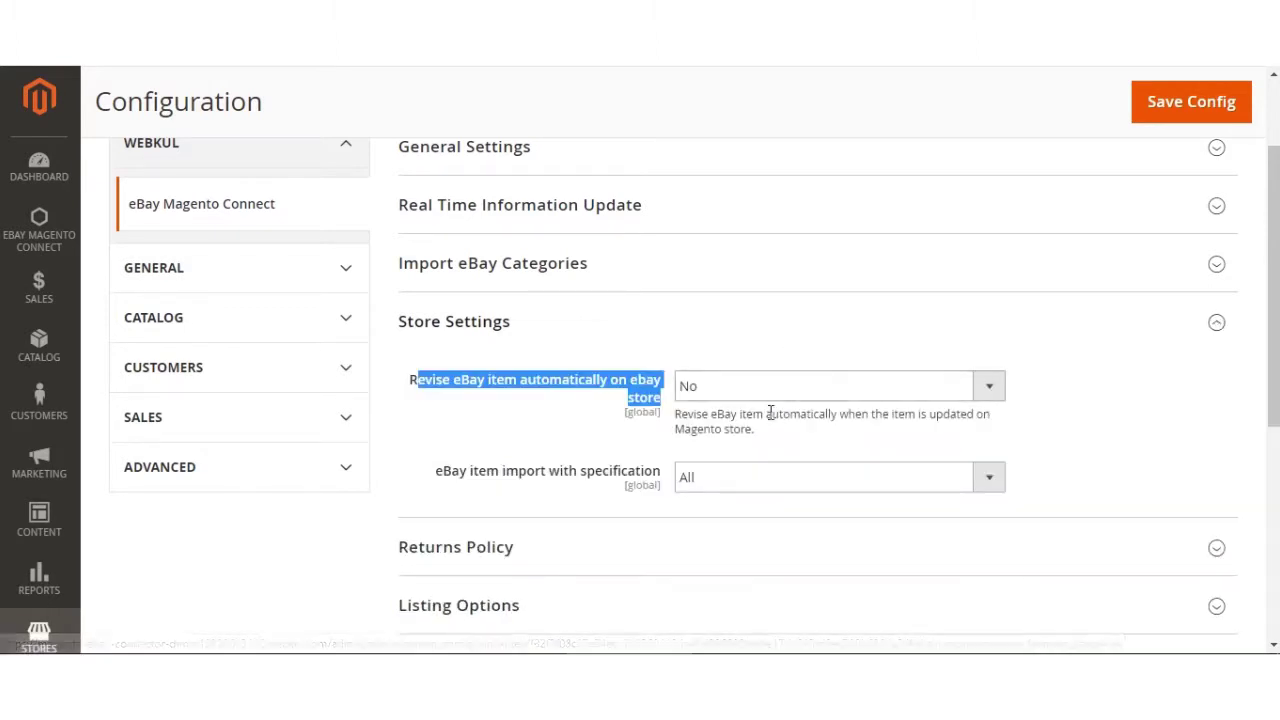
Check the available options for eBay item import with specification and for revising eBay items automatically in Store Settings.
left_click(710, 415)
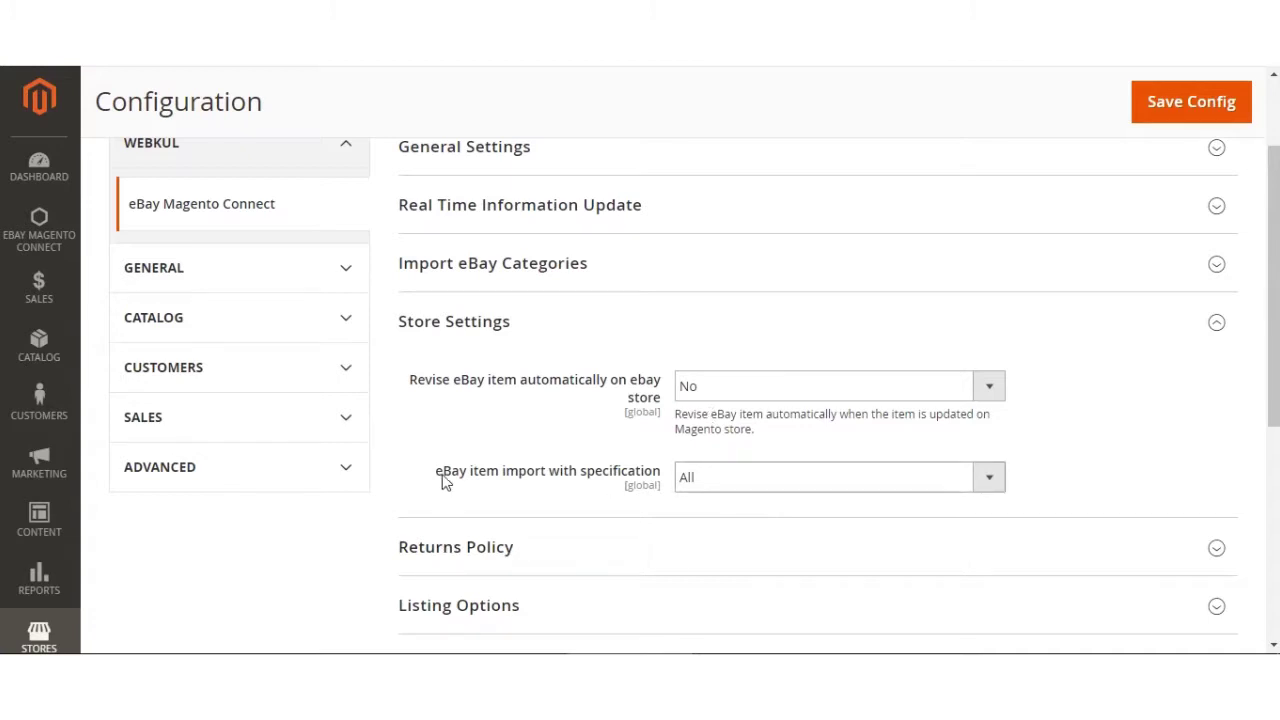
left_click_drag(443, 481, 664, 482)
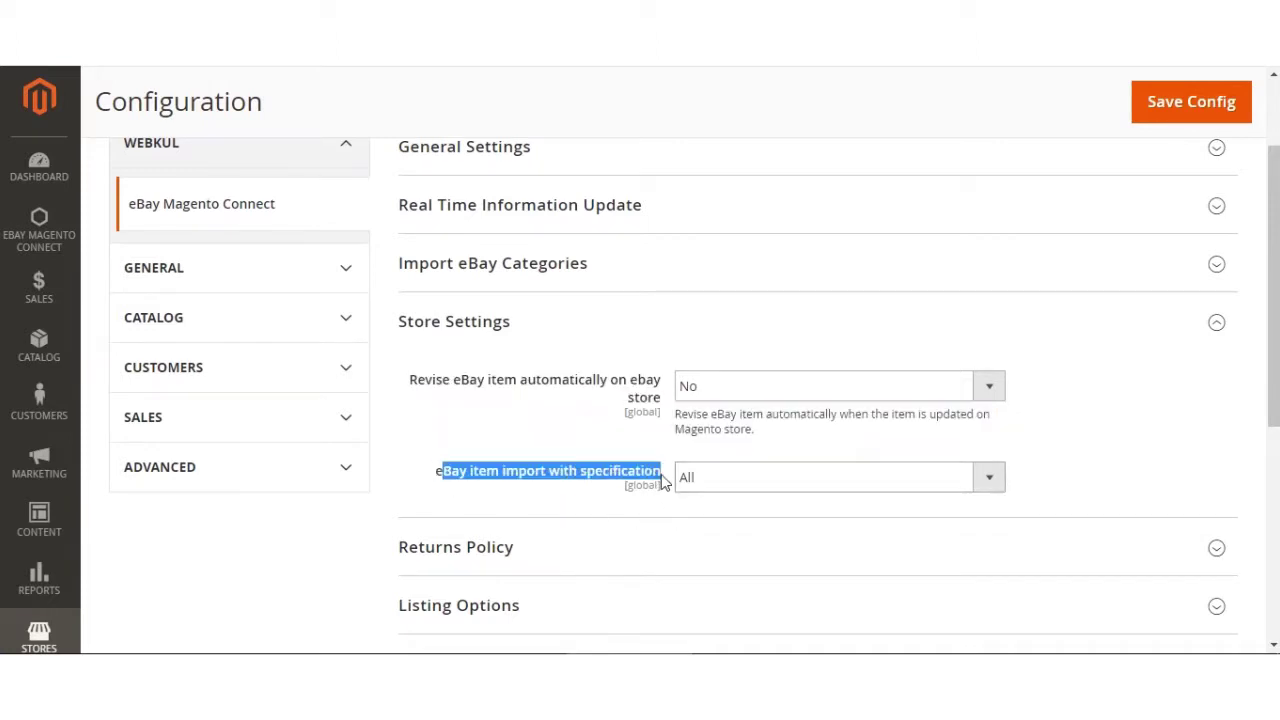
left_click(723, 481)
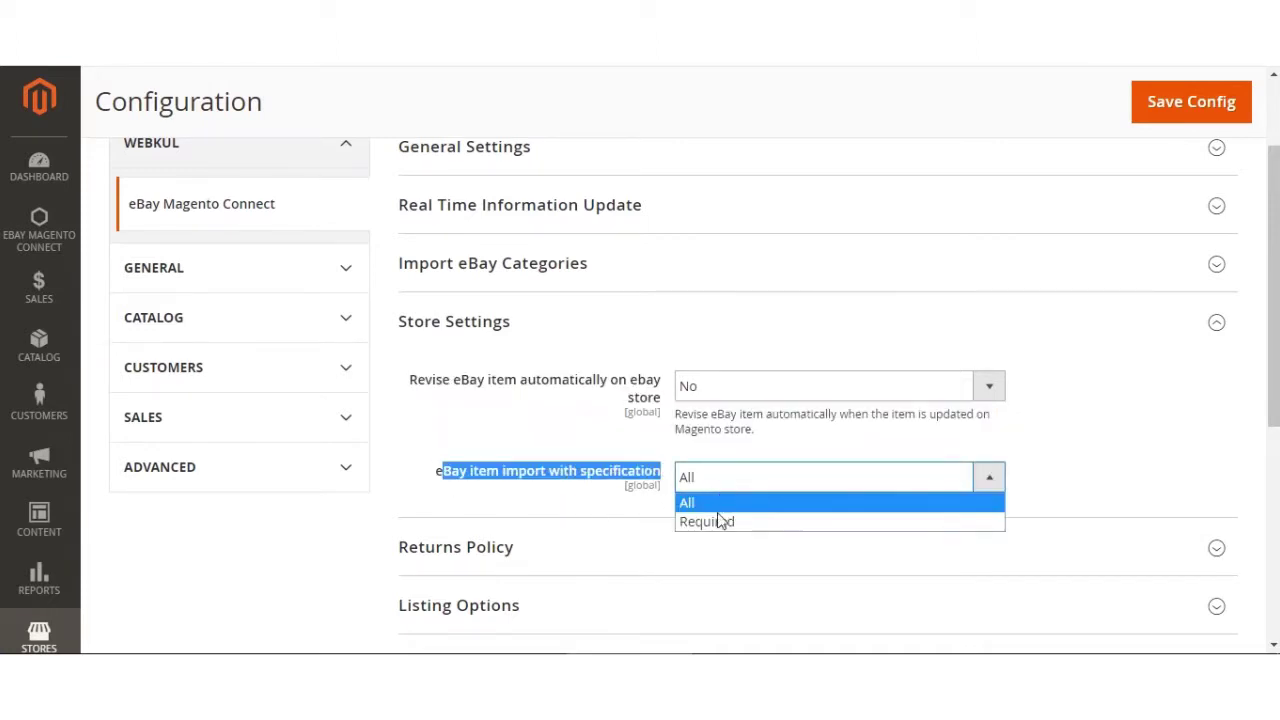
left_click(570, 408)
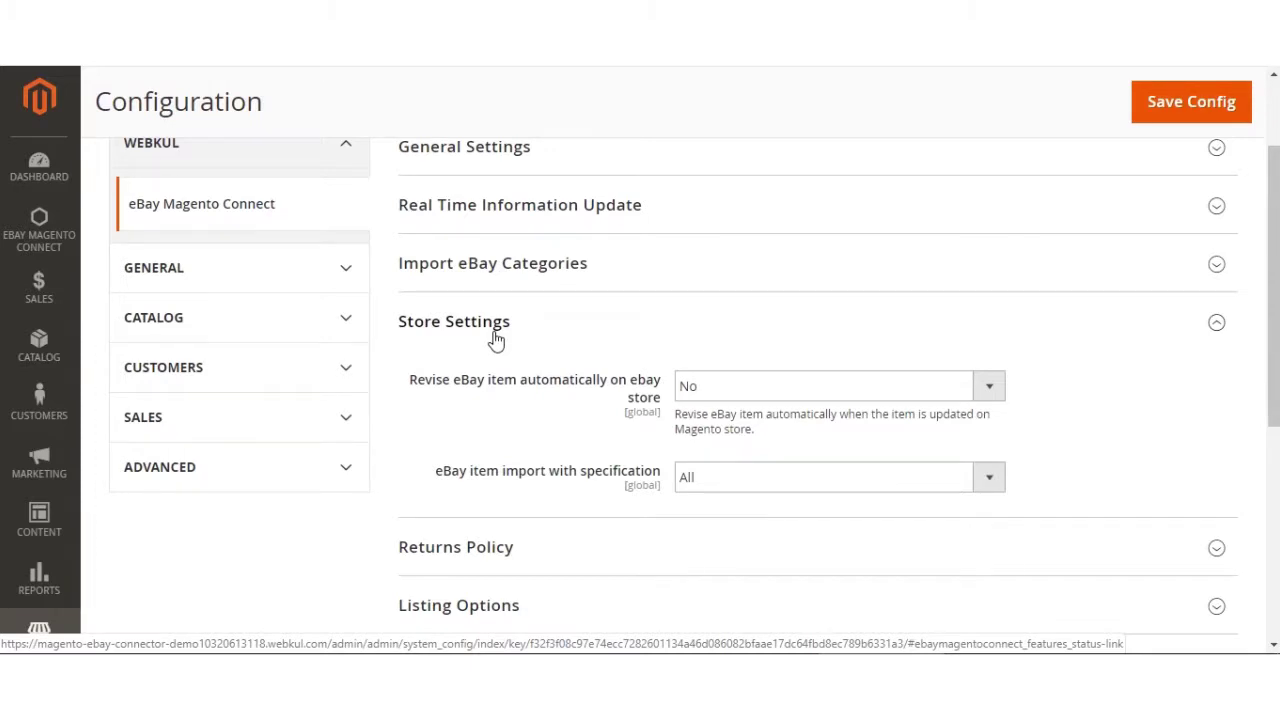
left_click(772, 399)
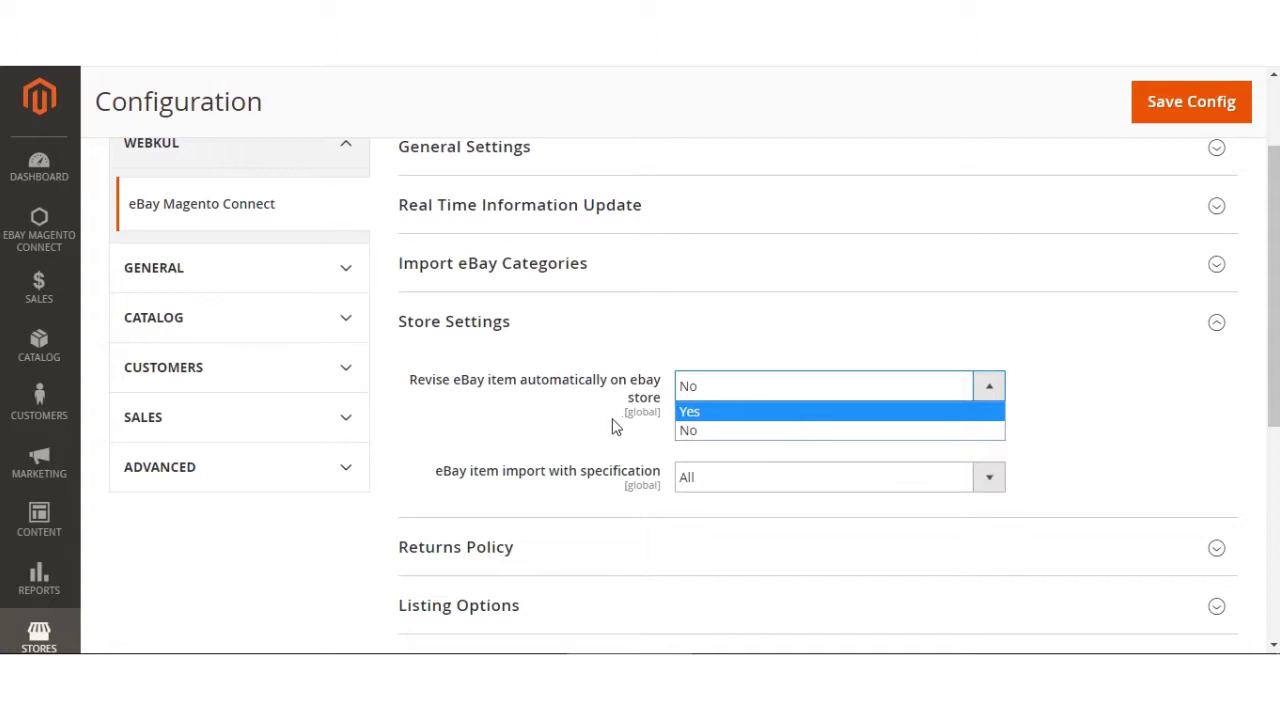
left_click(535, 427)
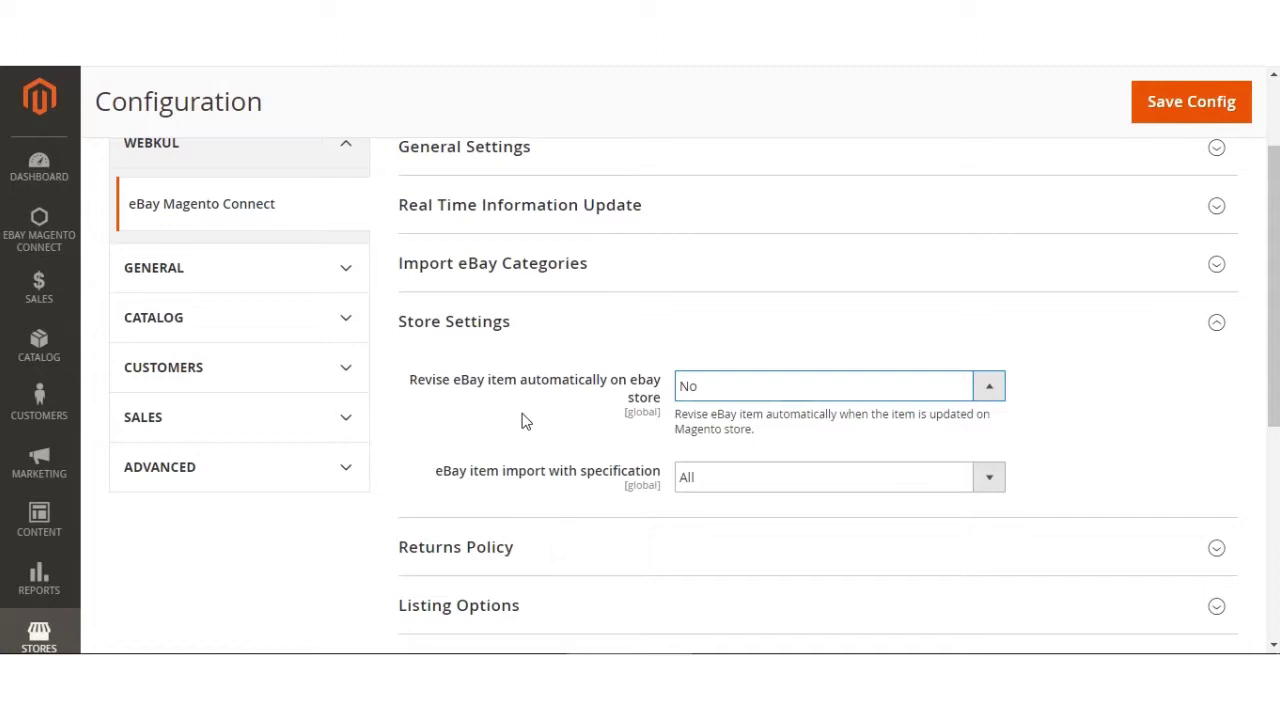
left_click(766, 486)
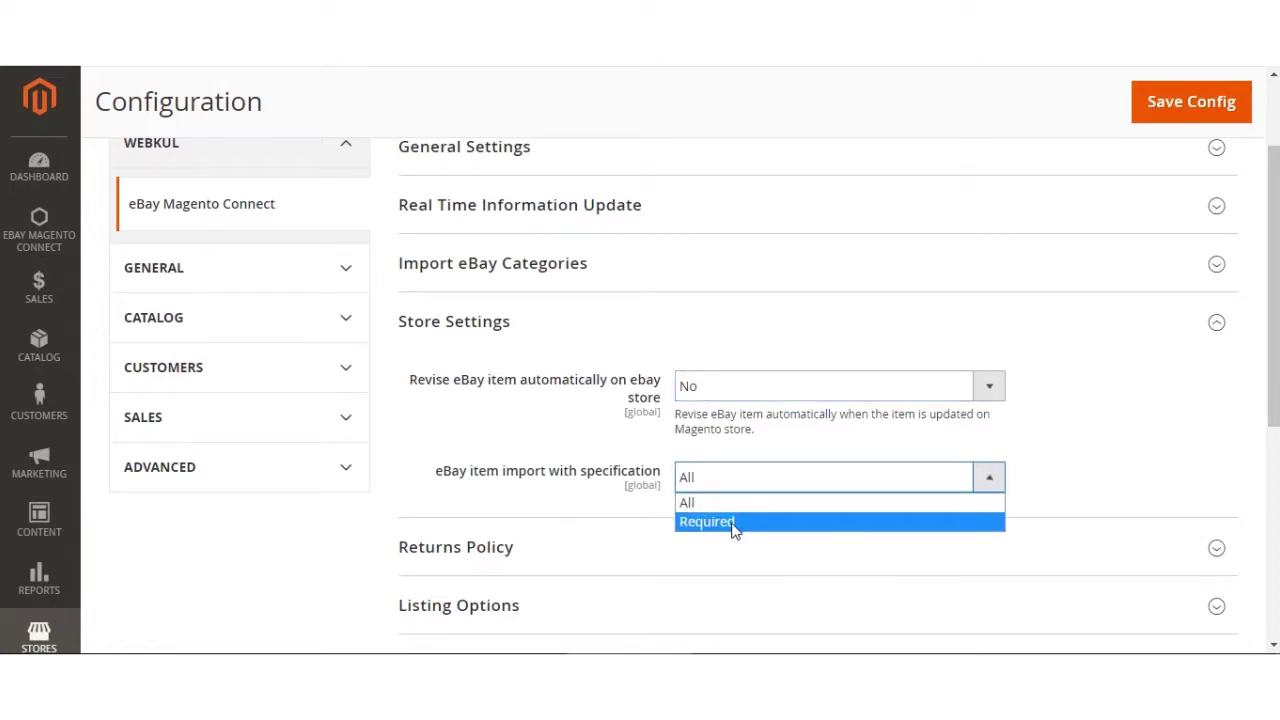
left_click(553, 500)
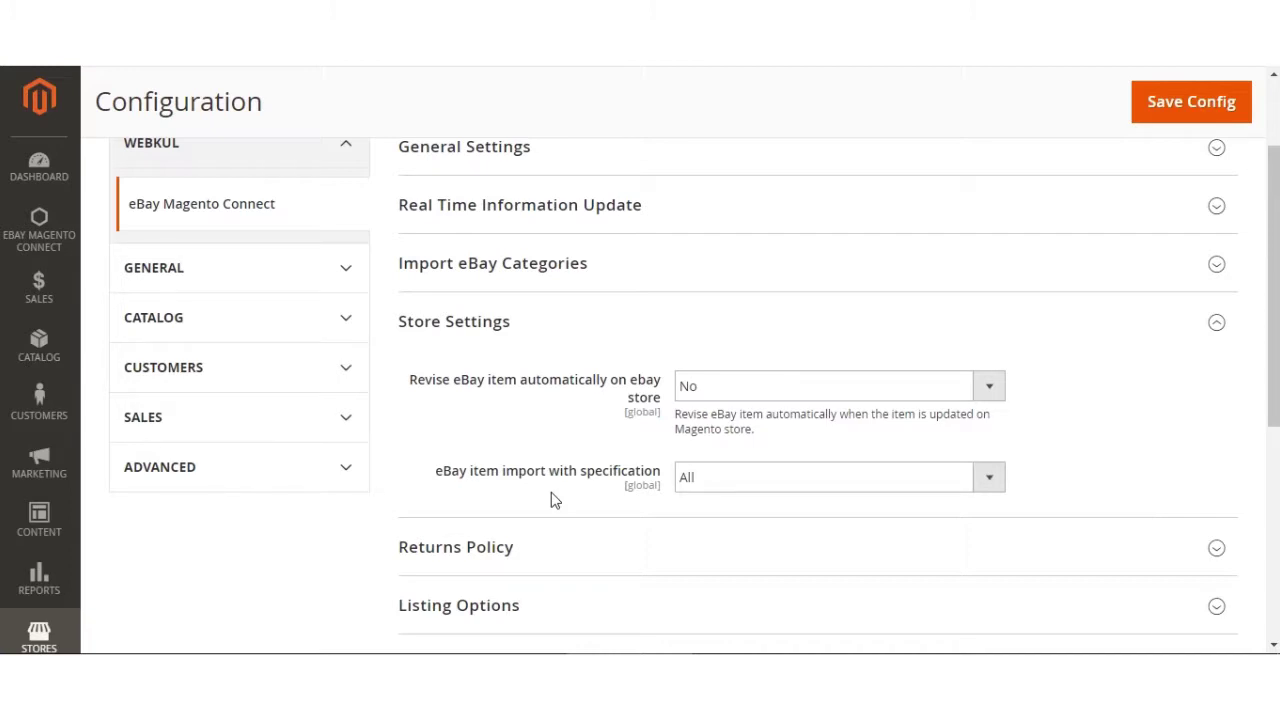
Switch eBay item import with specification to Required and back to All.
left_click(741, 480)
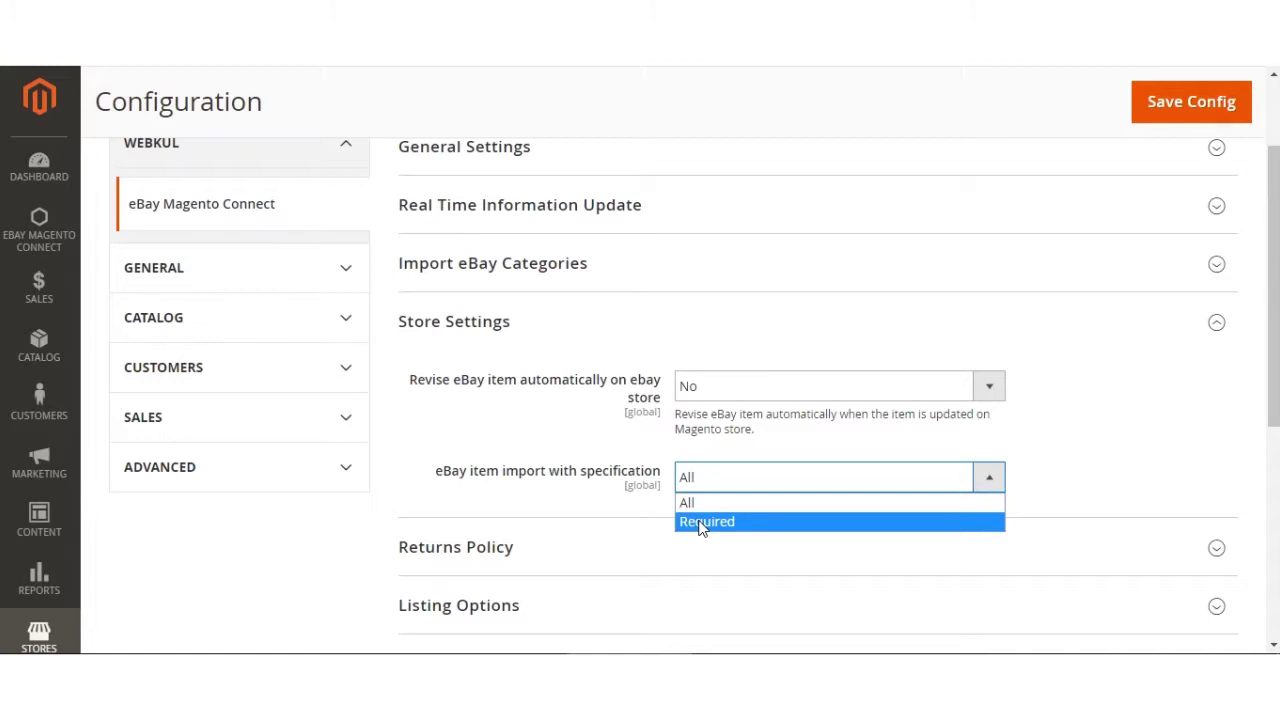
left_click(700, 522)
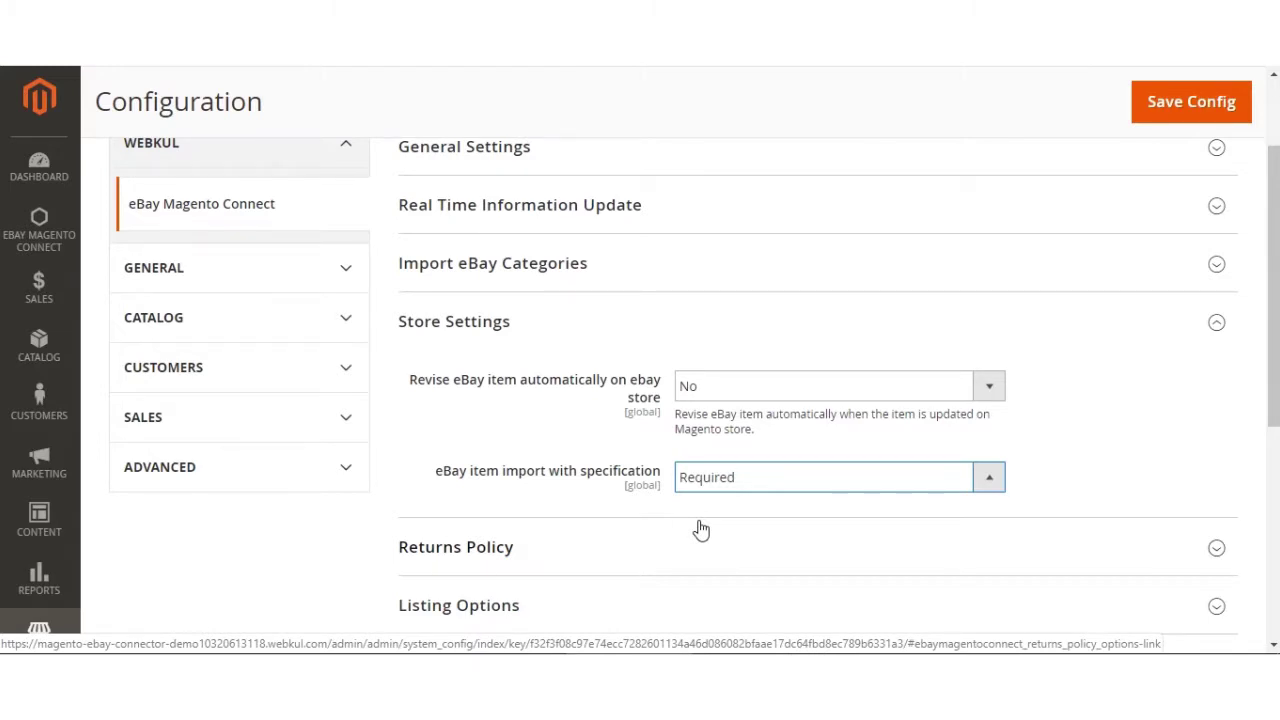
left_click(736, 485)
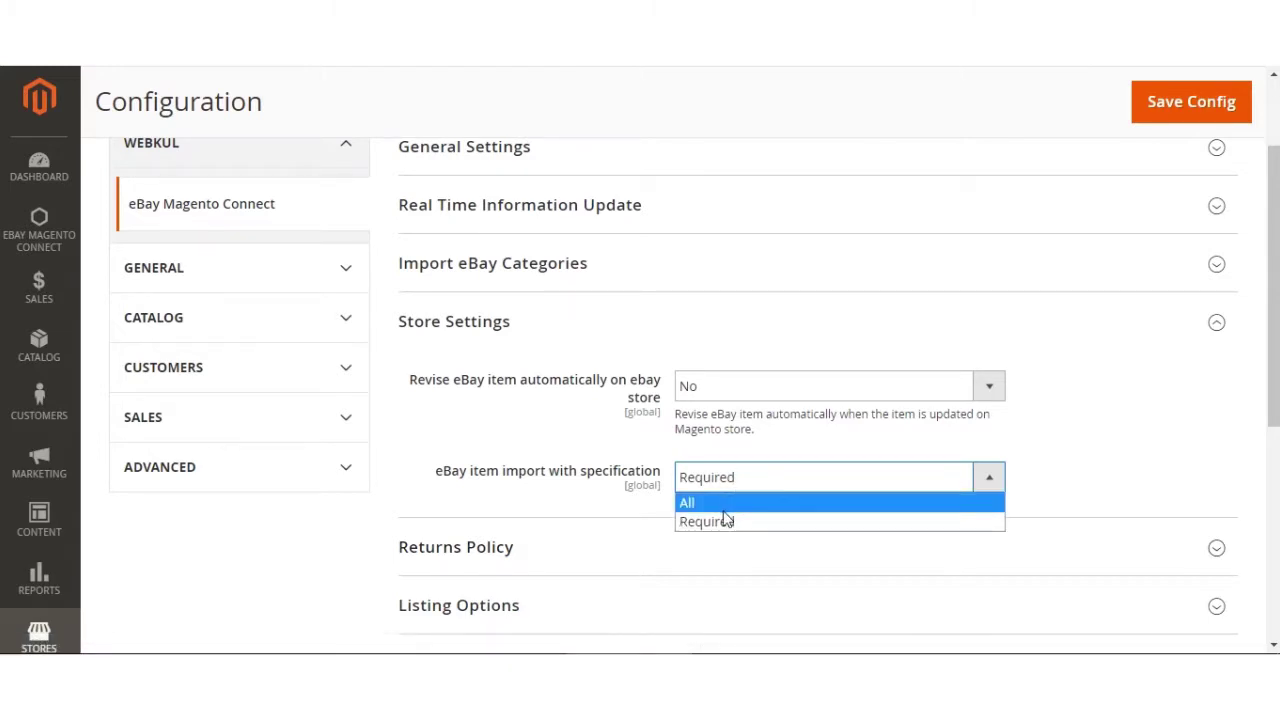
left_click(725, 511)
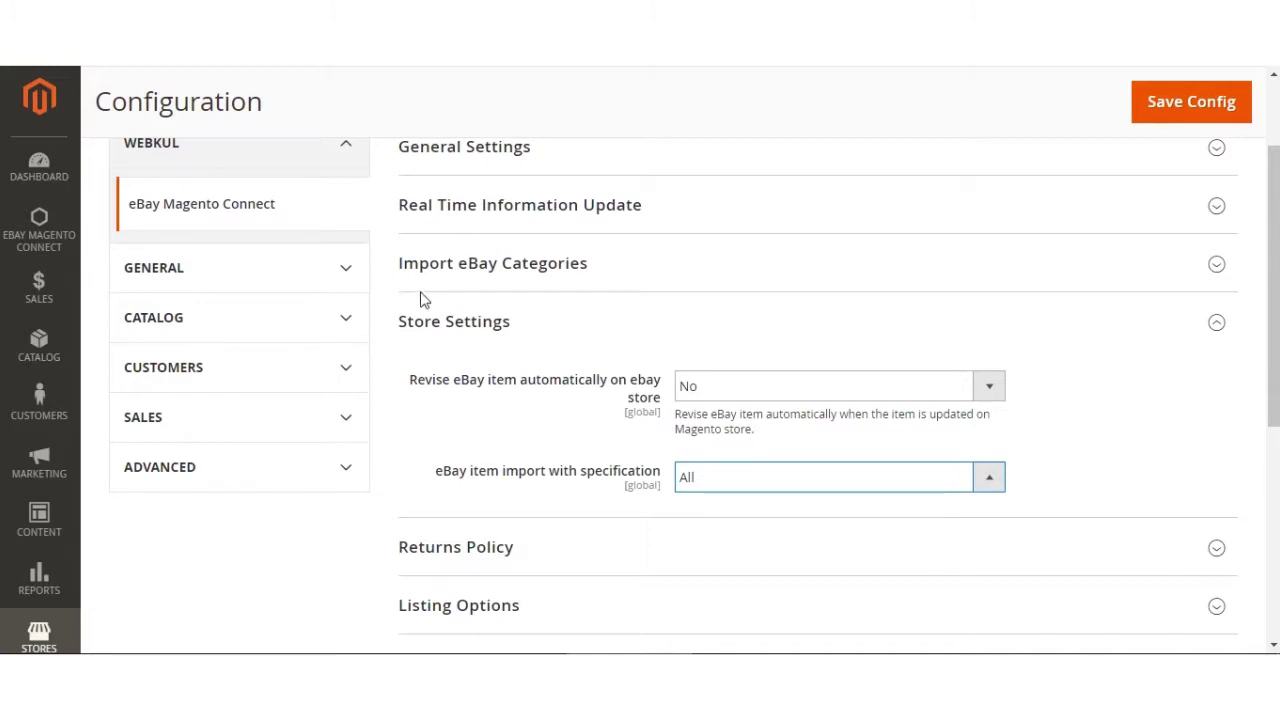
Collapse Store Settings and expand Returns Policy to review the Define Return Policy and Returns within fields.
left_click(466, 325)
left_click(443, 396)
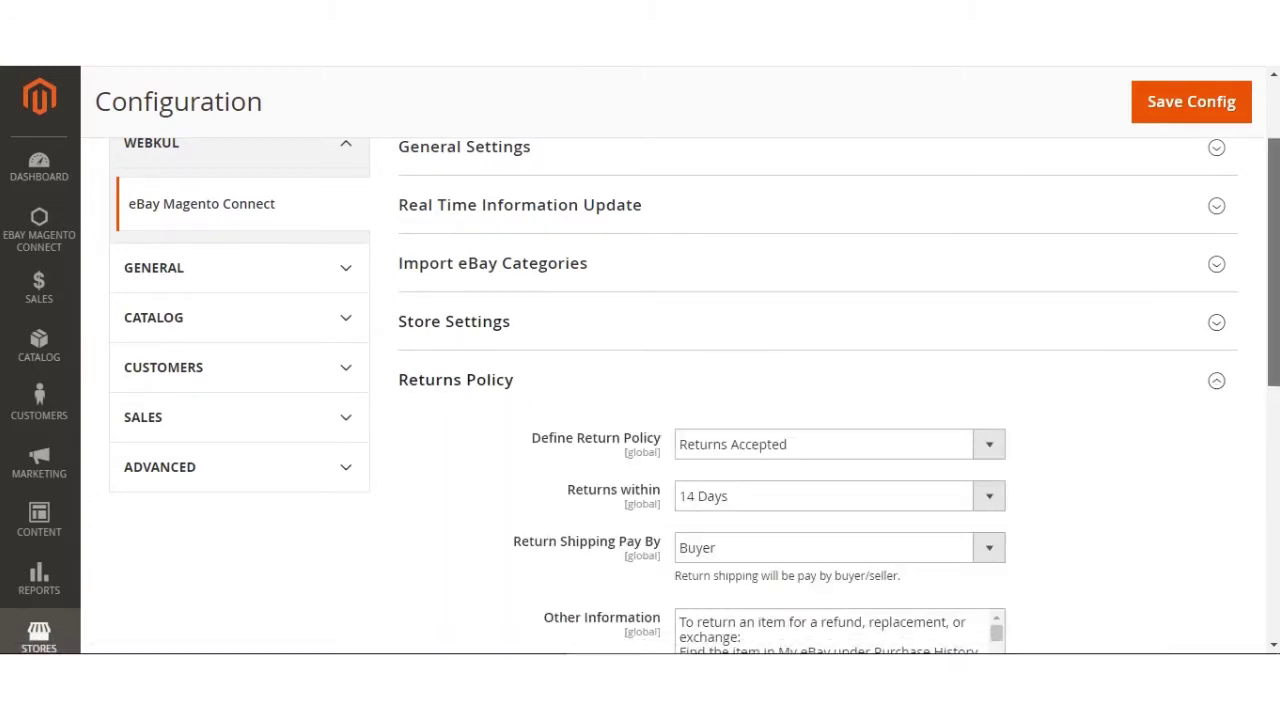
scroll(891, 393, "down", 1)
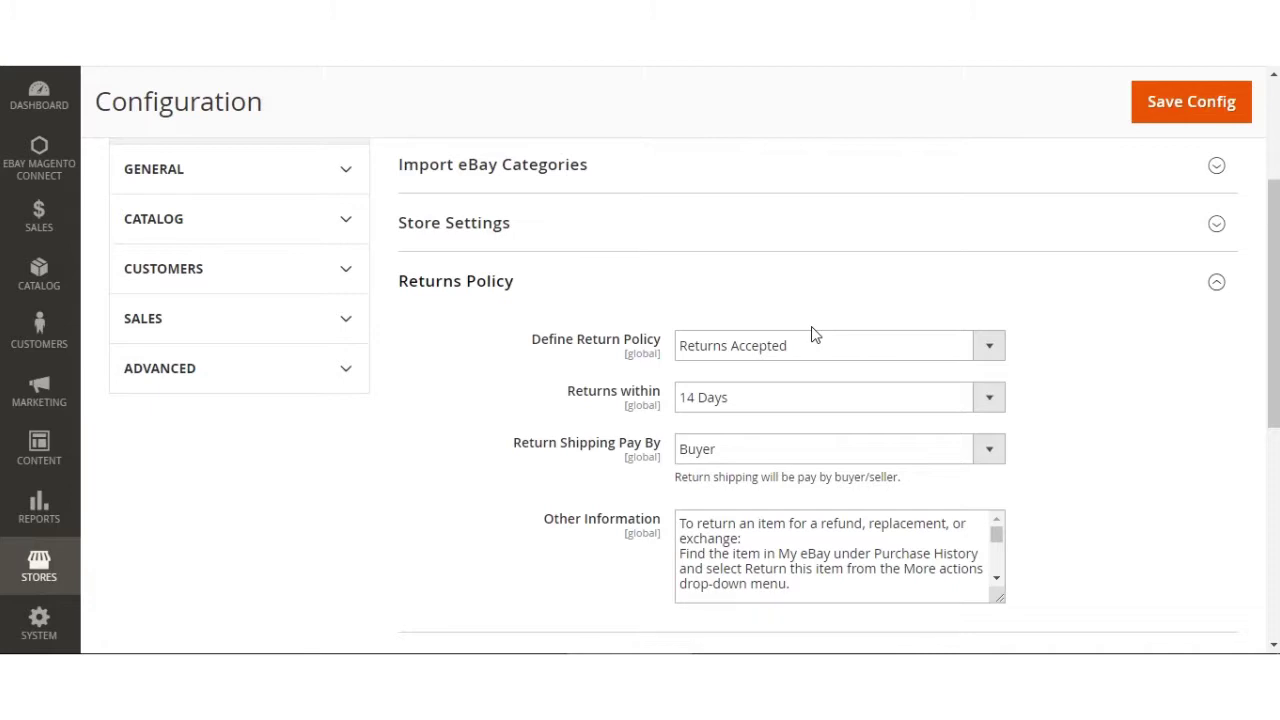
left_click_drag(1273, 300, 1273, 355)
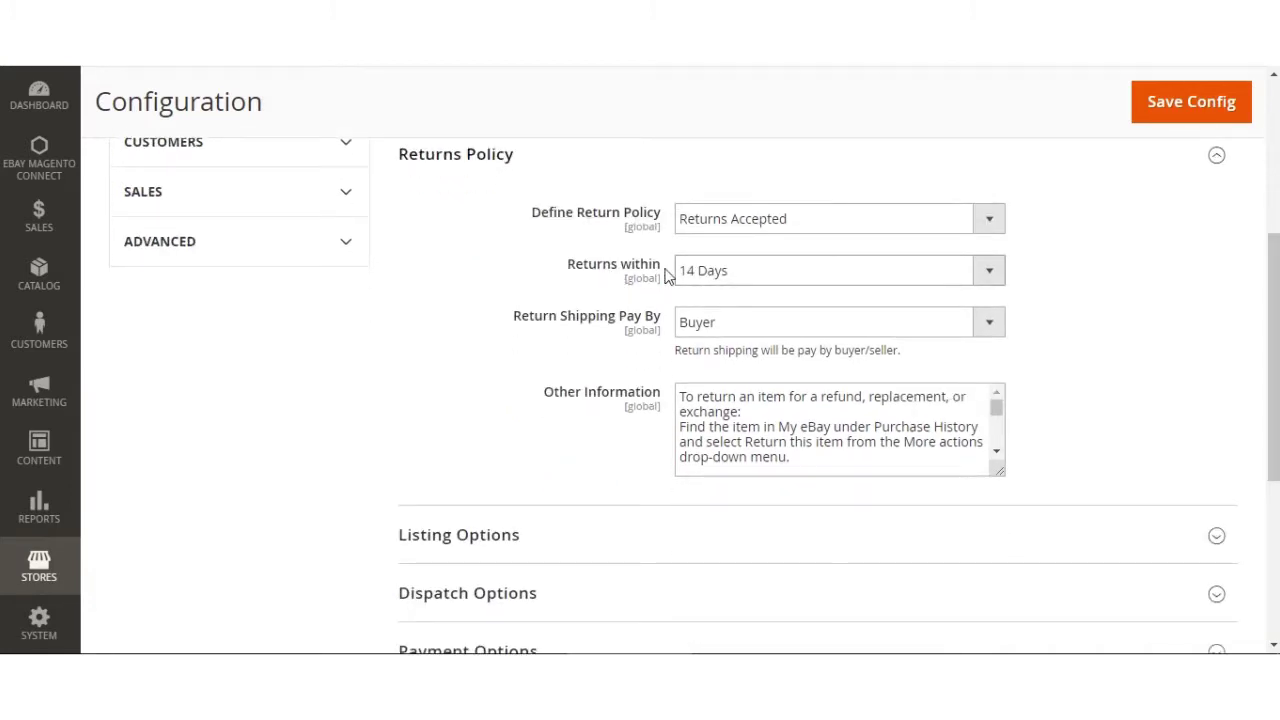
left_click_drag(582, 268, 657, 278)
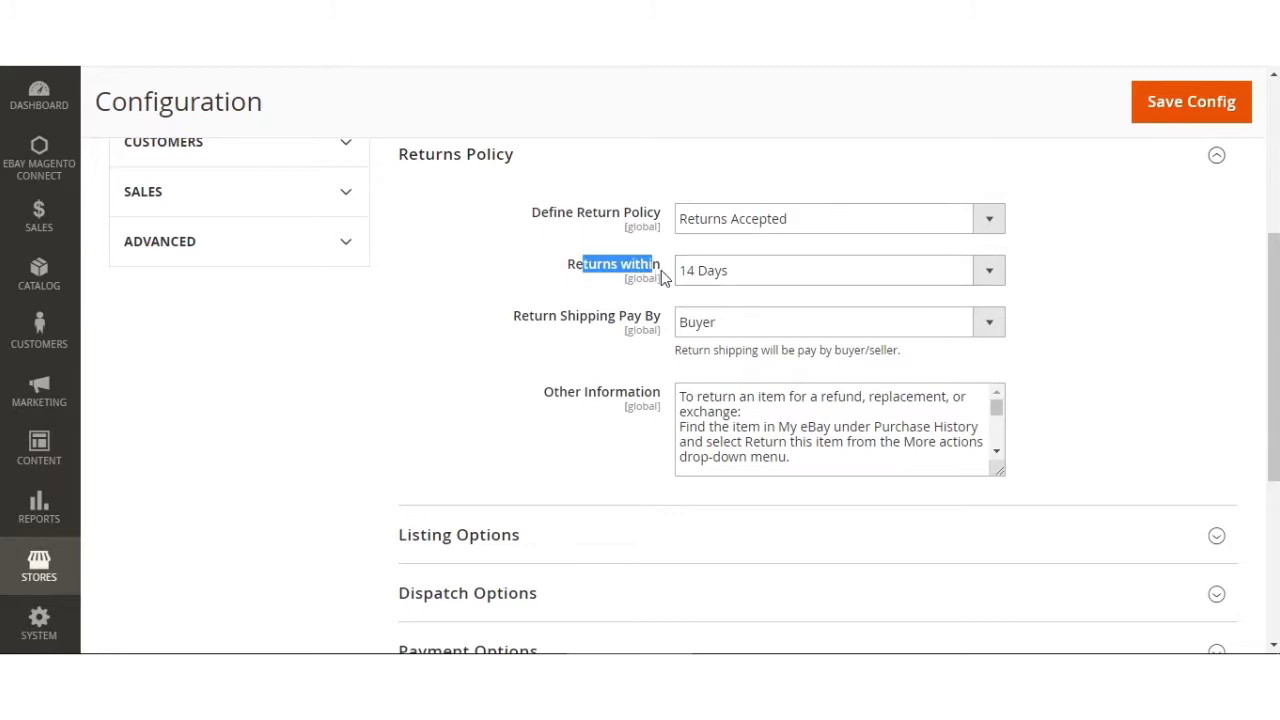
Check the Return Shipping Pay By choices and enlarge the Other Information text box in Returns Policy.
left_click_drag(522, 318, 642, 326)
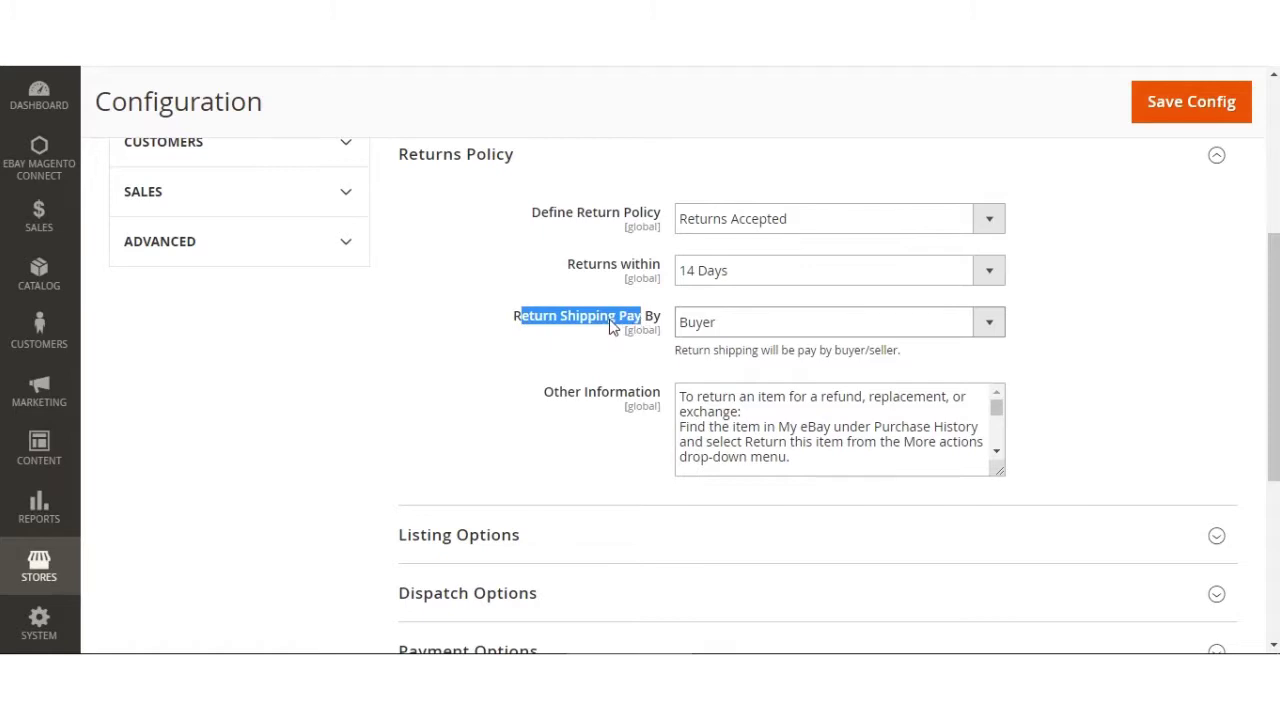
left_click(612, 326)
left_click(716, 338)
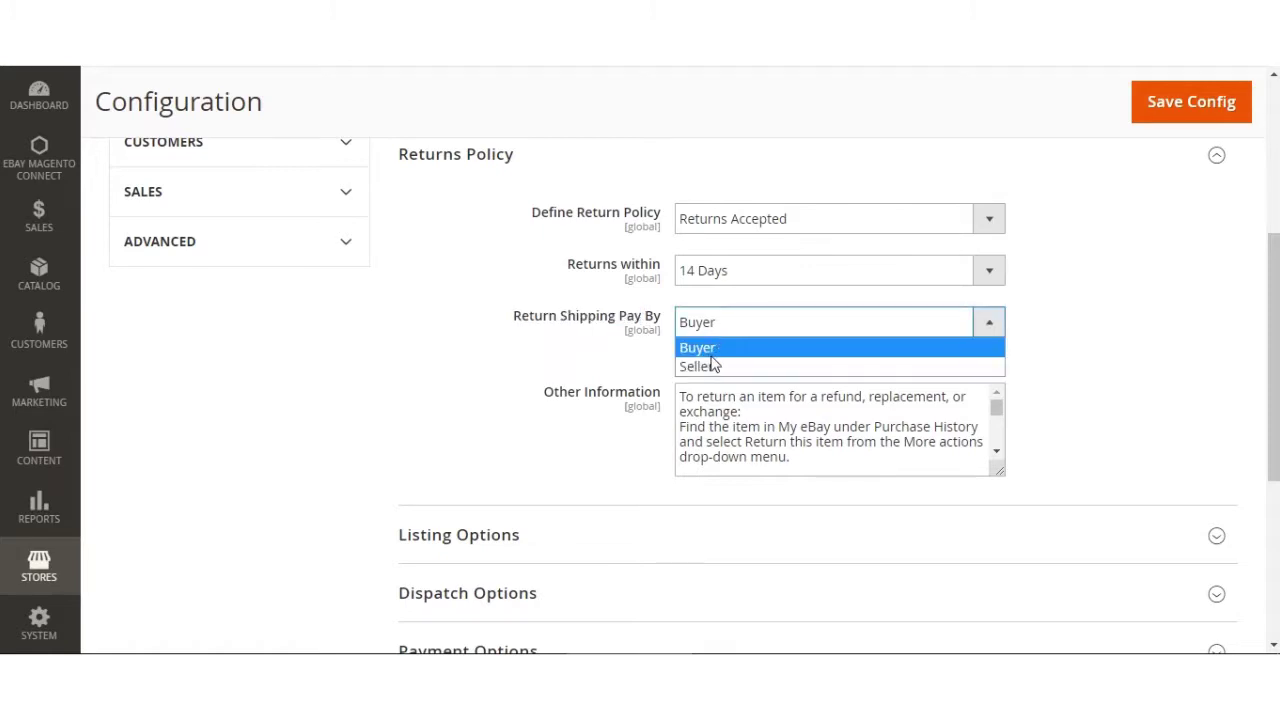
left_click(576, 350)
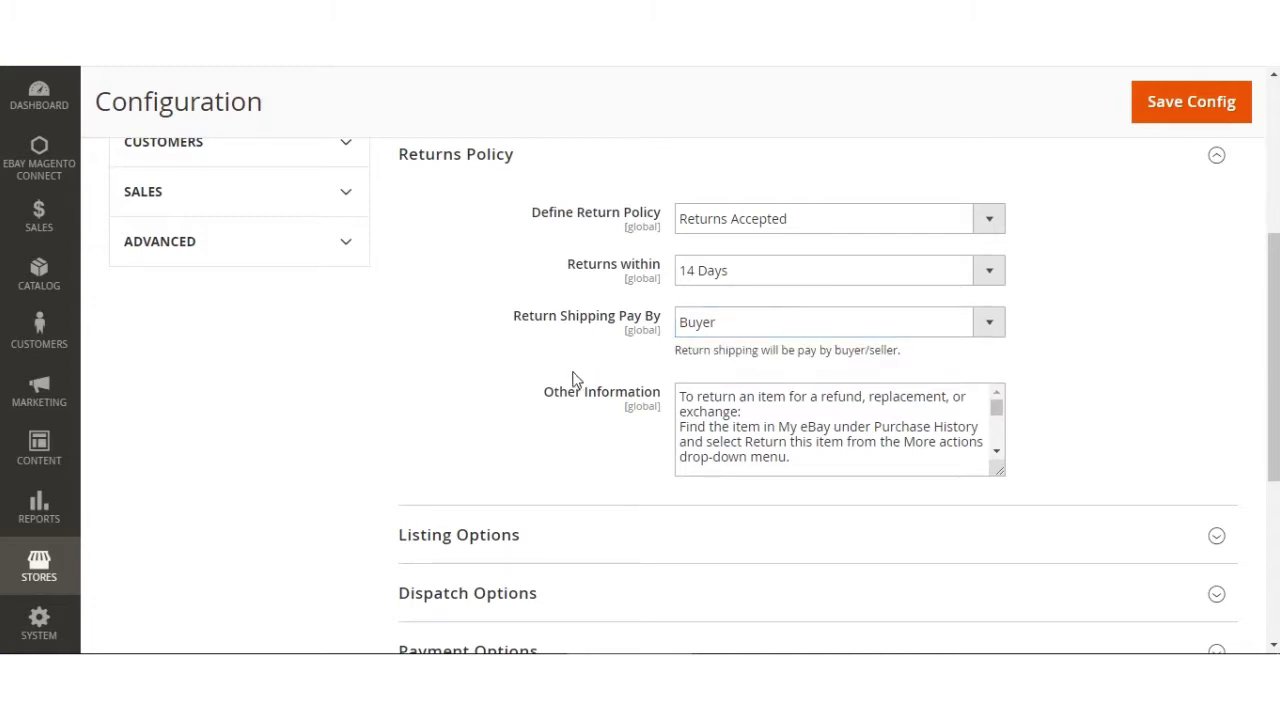
left_click_drag(567, 394, 640, 398)
left_click_drag(1004, 482, 1004, 512)
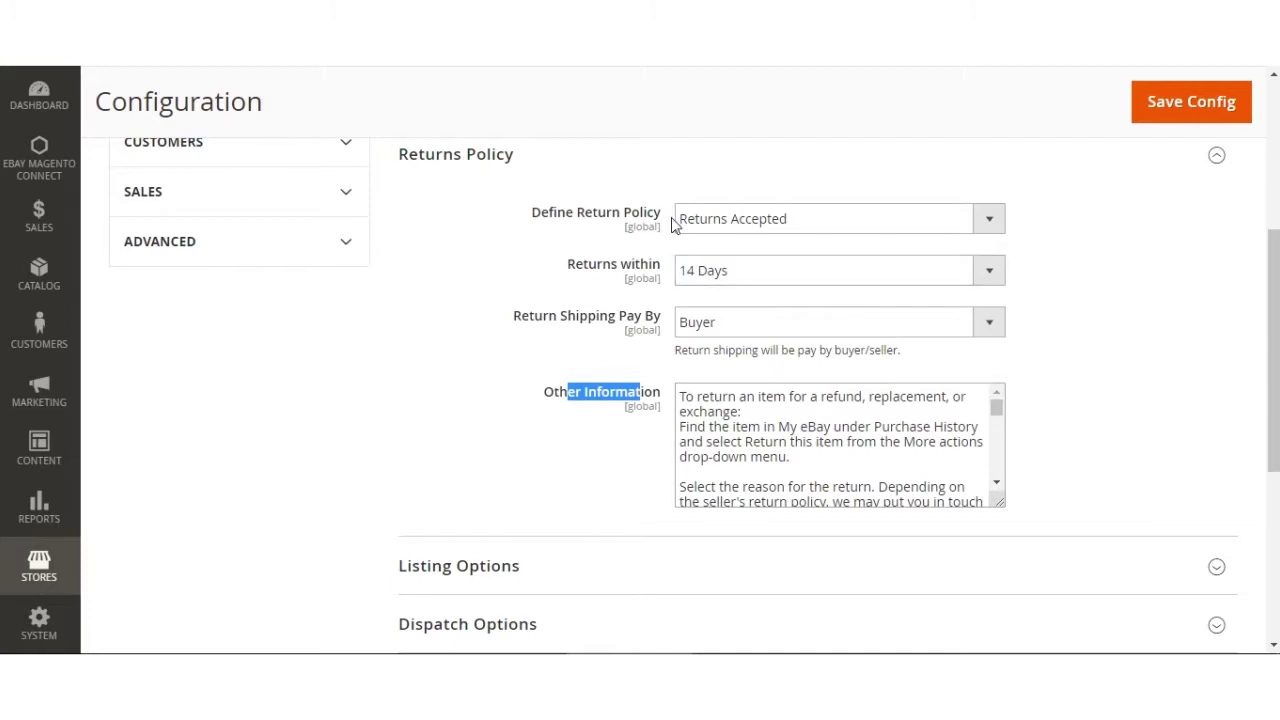
Check the available options for Define Return Policy and Returns within, leaving Returns Accepted and 14 Days selected.
left_click(729, 230)
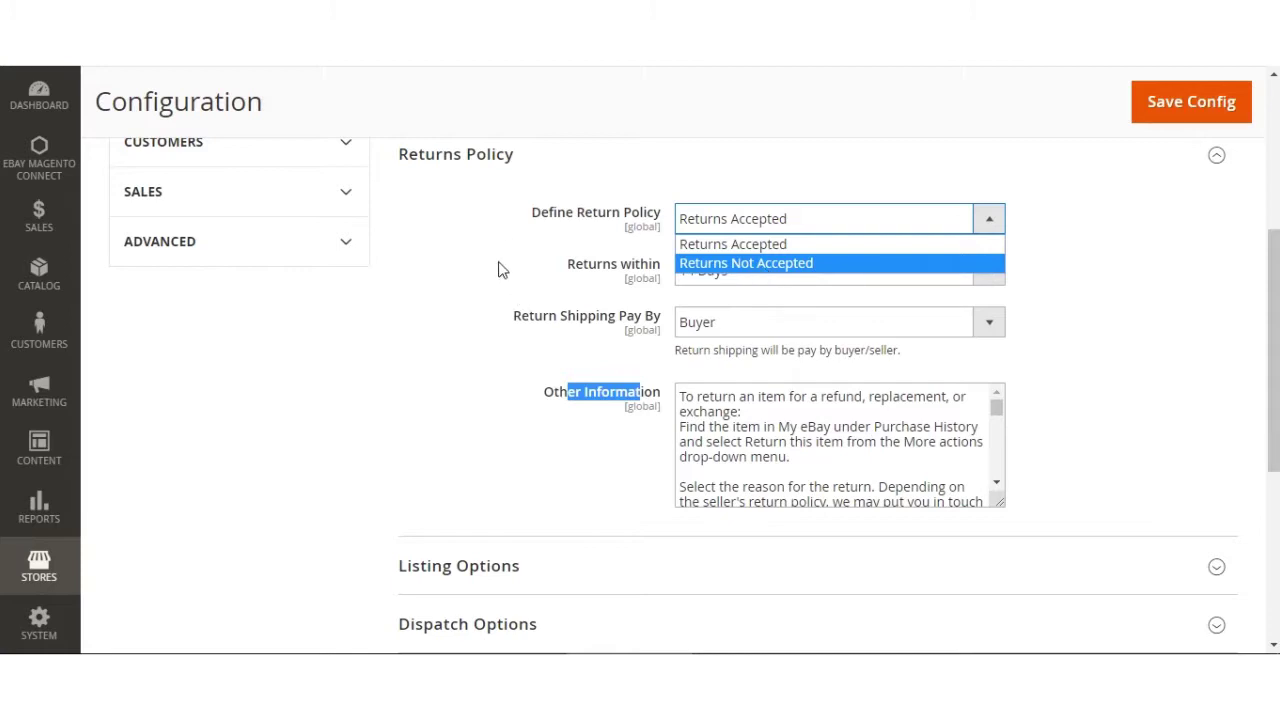
left_click(500, 290)
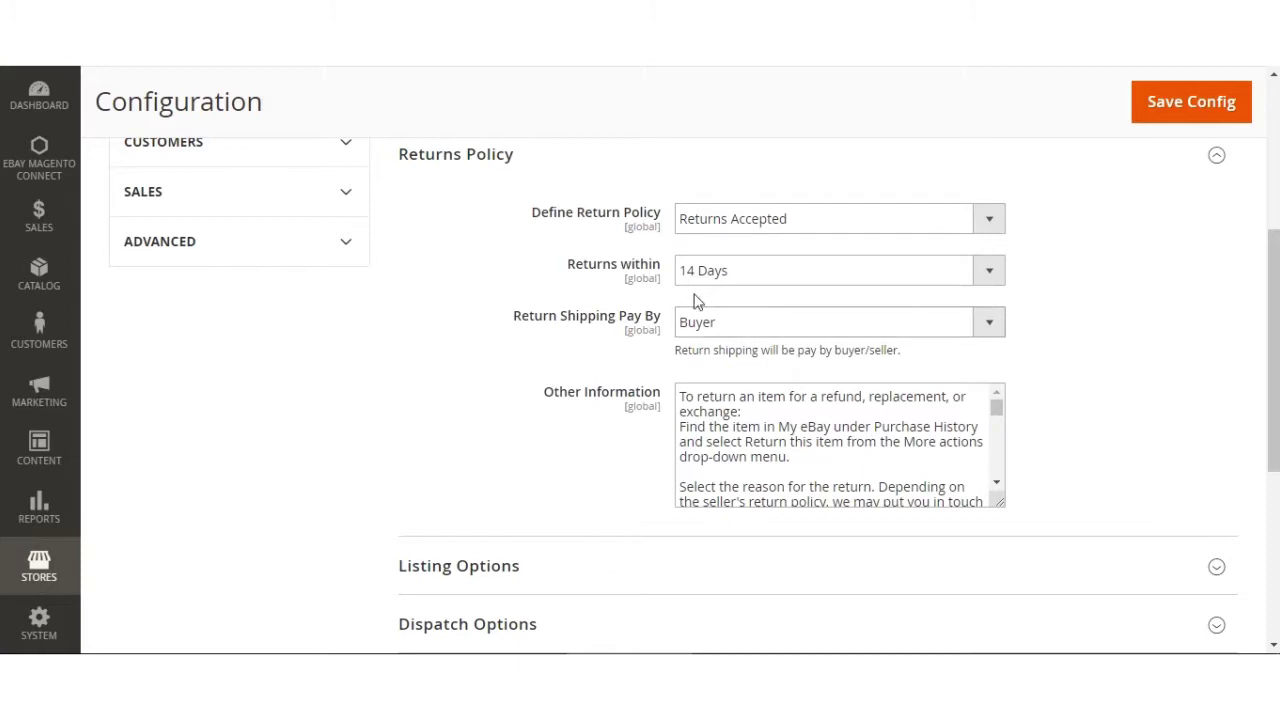
left_click(808, 289)
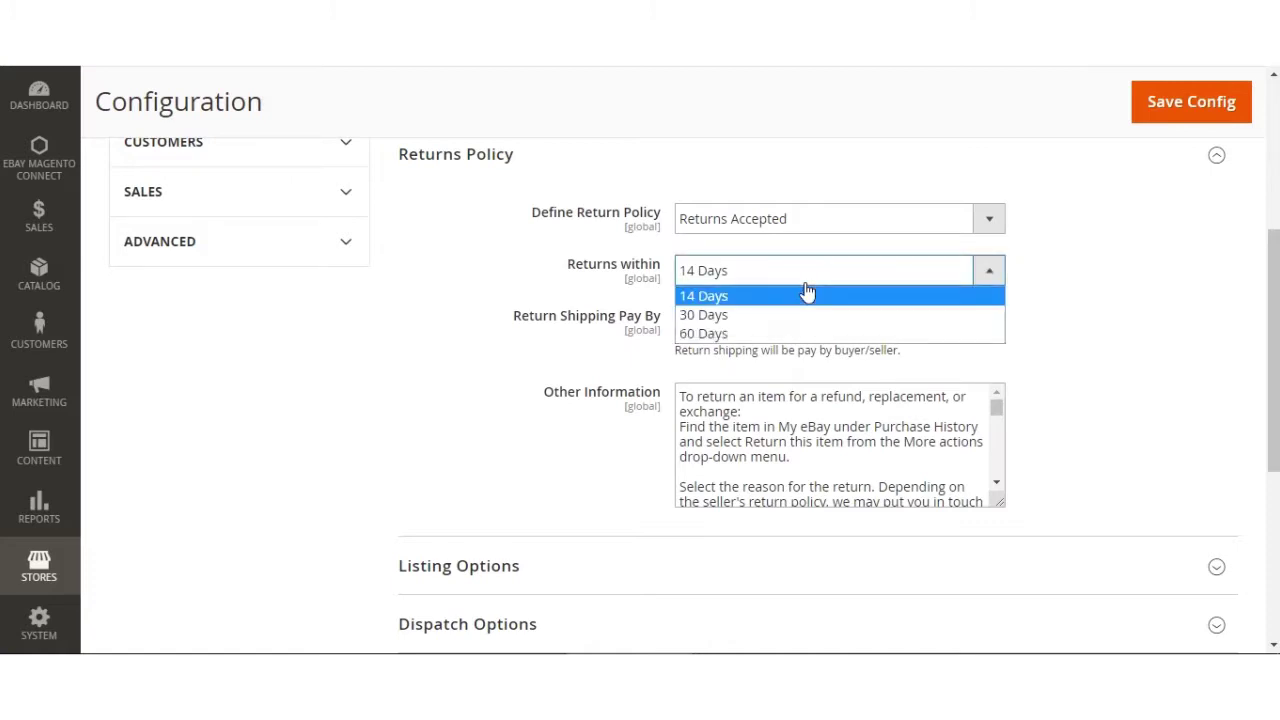
left_click(503, 271)
scroll(630, 370, "down", 1)
scroll(645, 375, "up", 1)
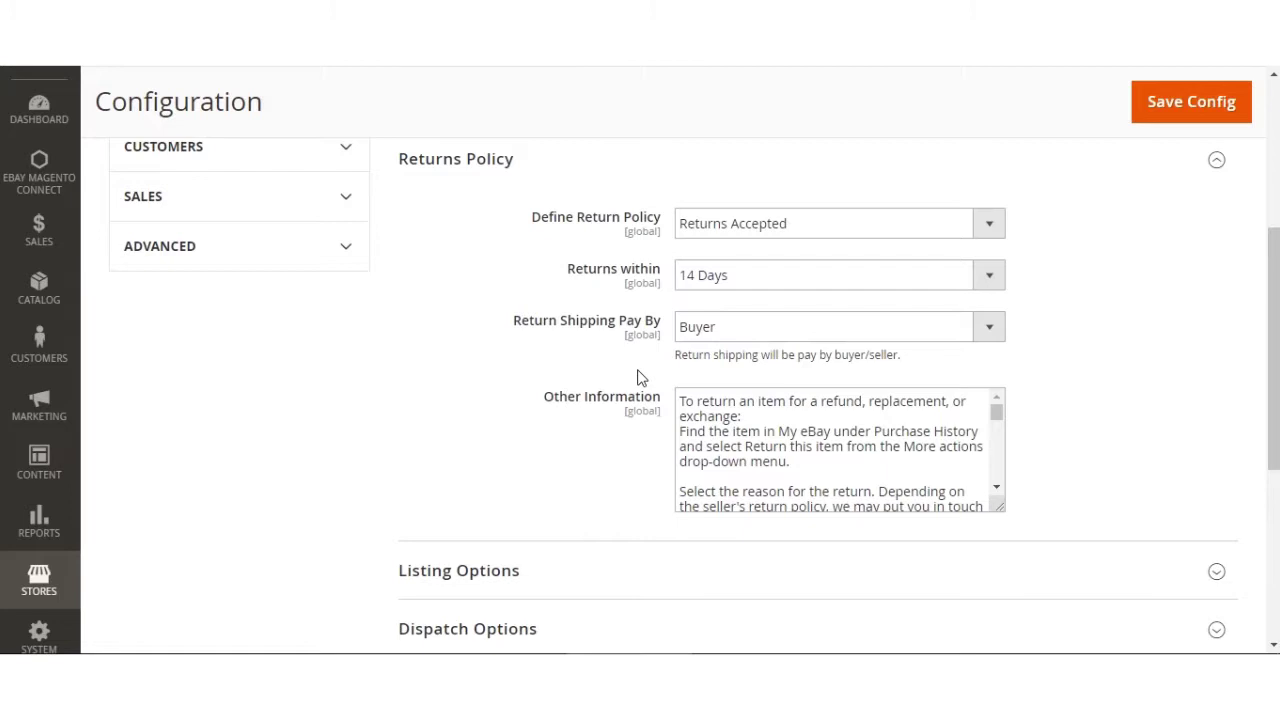
Review who can pay return shipping, leaving Buyer selected, and read further through the Other Information text.
left_click(757, 338)
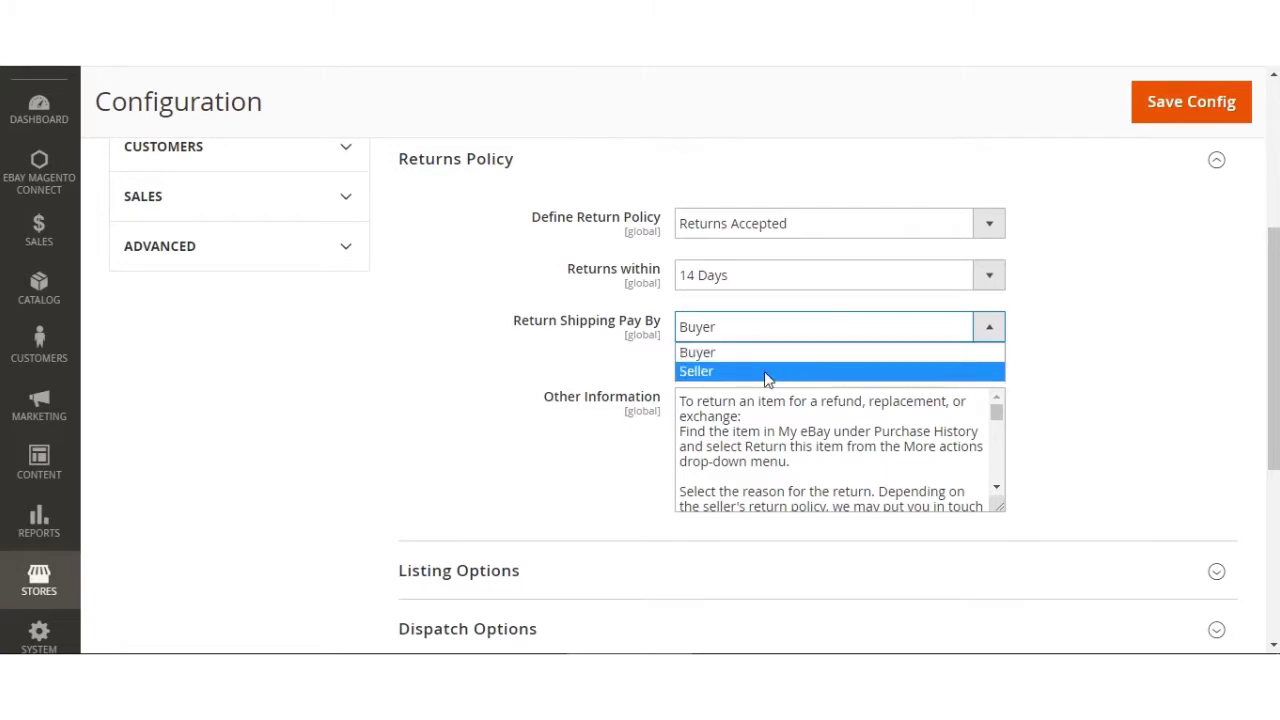
left_click(457, 391)
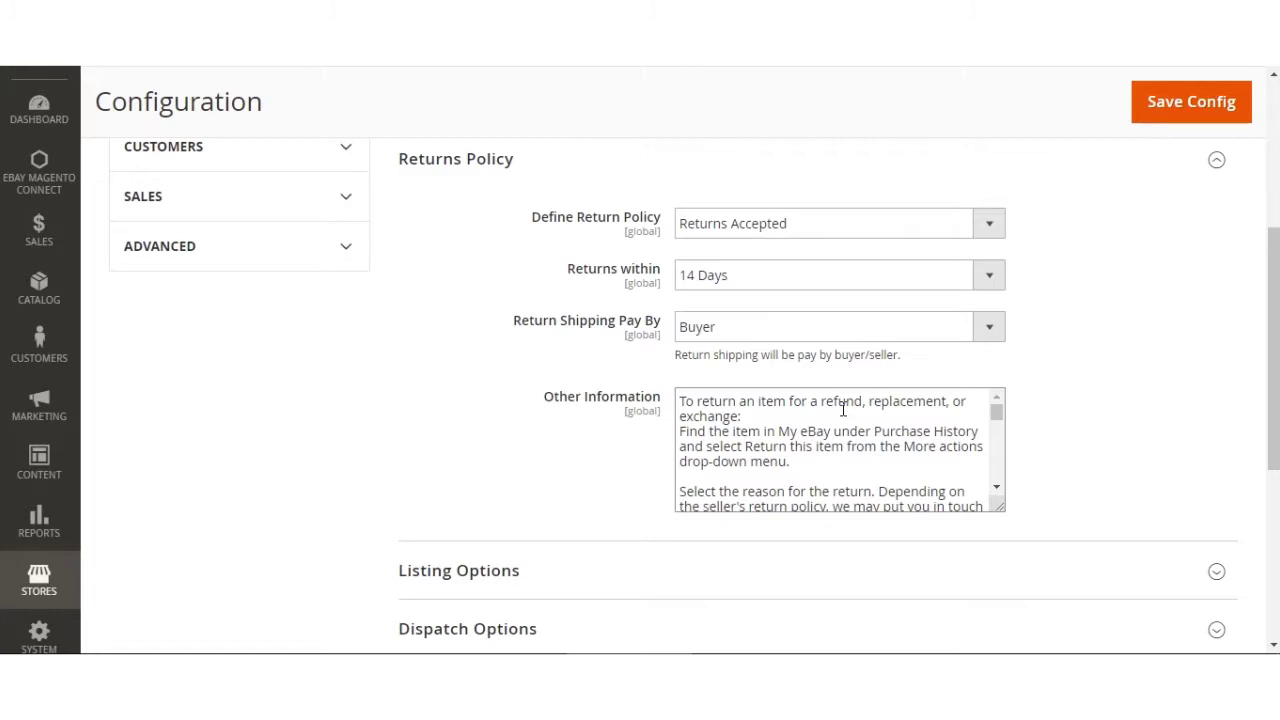
mouse_move(997, 414)
left_mouse_down()
mouse_move(996, 472)
mouse_move(995, 404)
mouse_move(996, 470)
mouse_move(996, 435)
left_mouse_up()
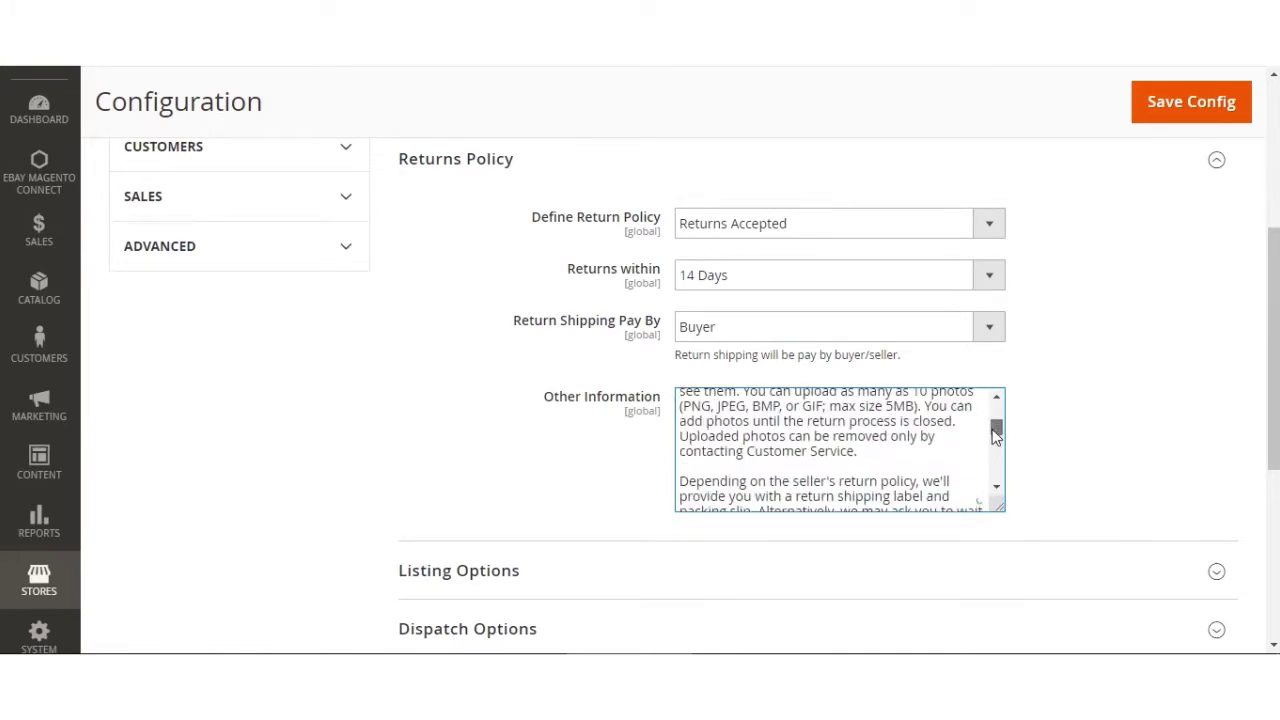
Switch from the Returns Policy section to Listing Options and check the available Listing Duration values, leaving 30 Day selected.
left_click(455, 172)
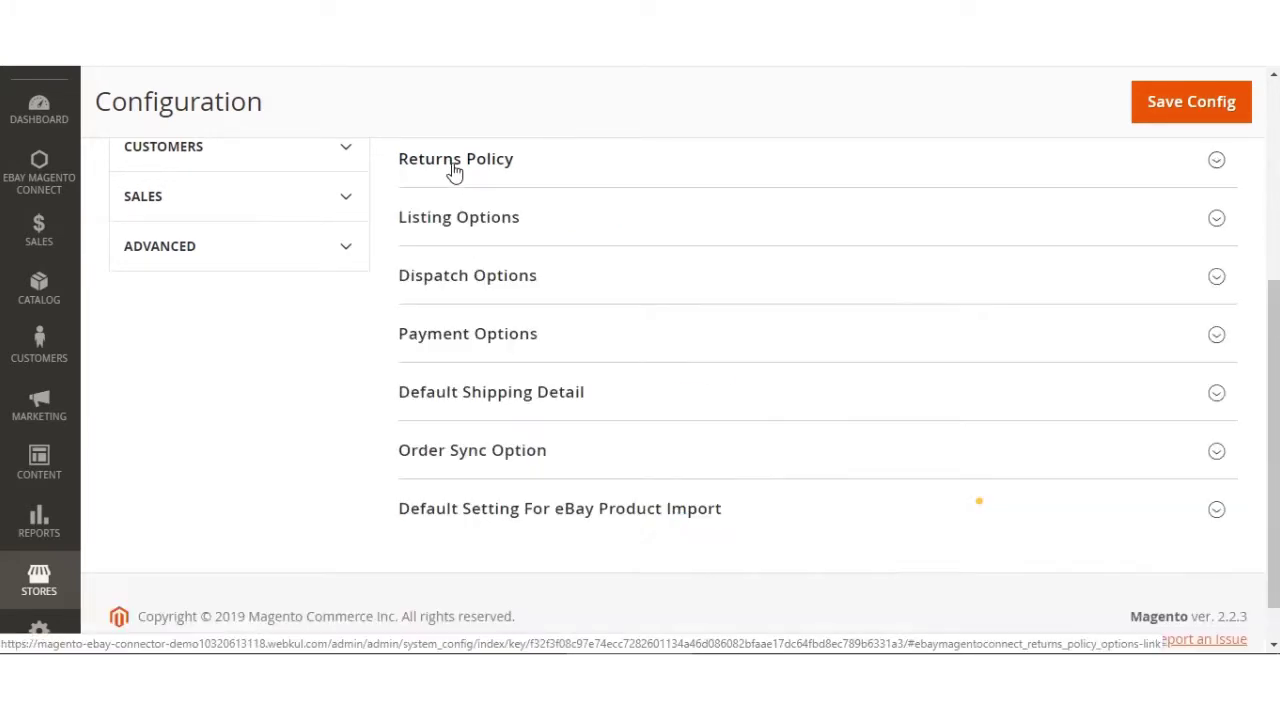
left_click(451, 244)
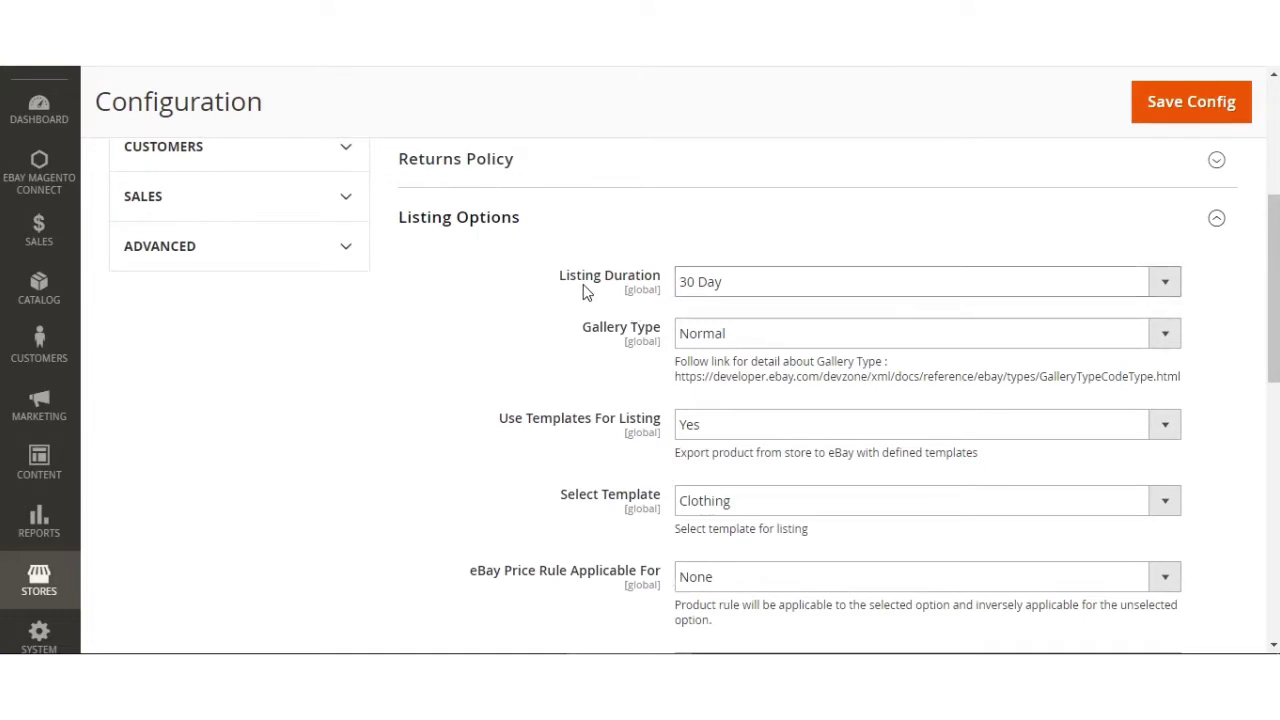
left_click(865, 285)
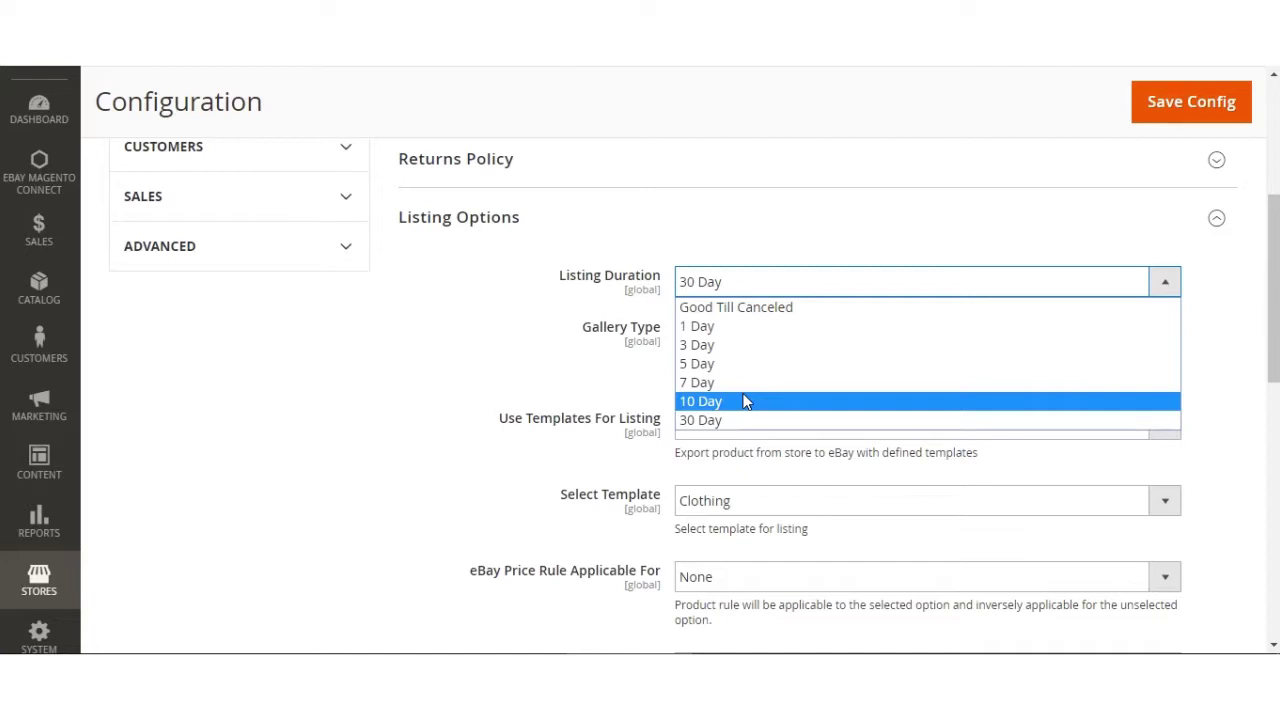
left_click(538, 340)
left_click(533, 340)
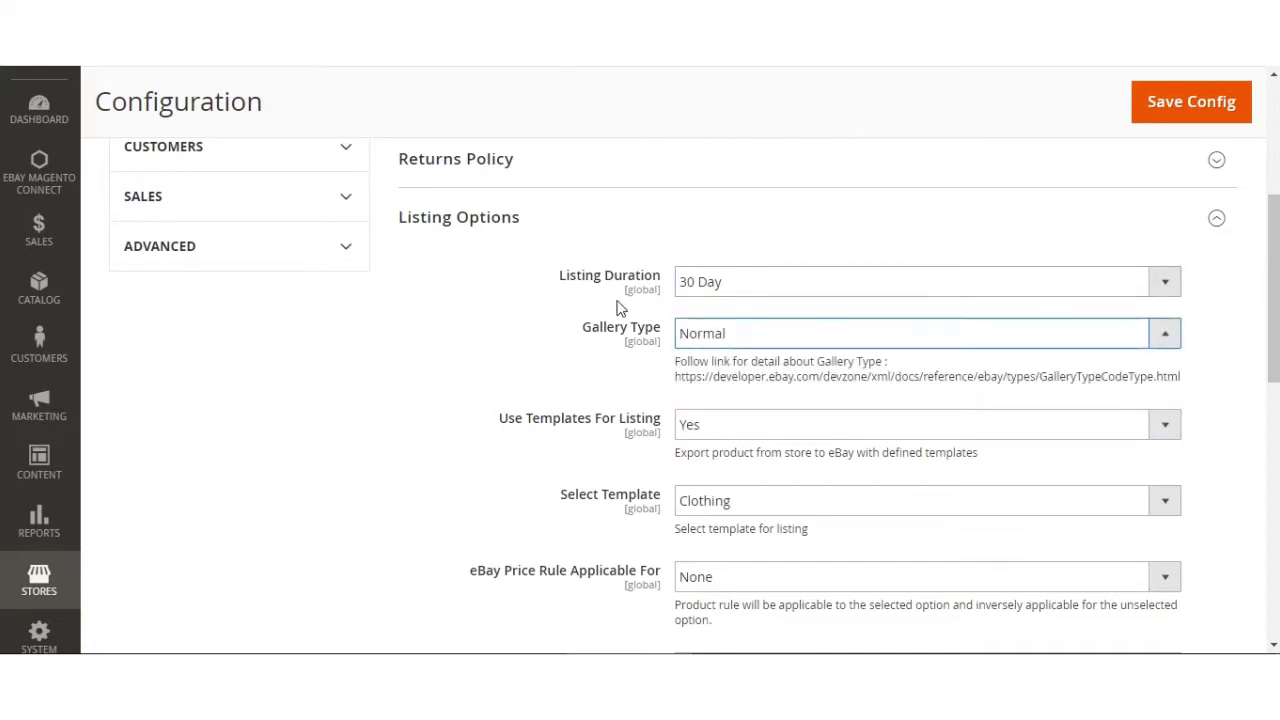
Check the options for Gallery Type and Use Templates For Listing, leaving Normal and Yes selected.
left_click(749, 341)
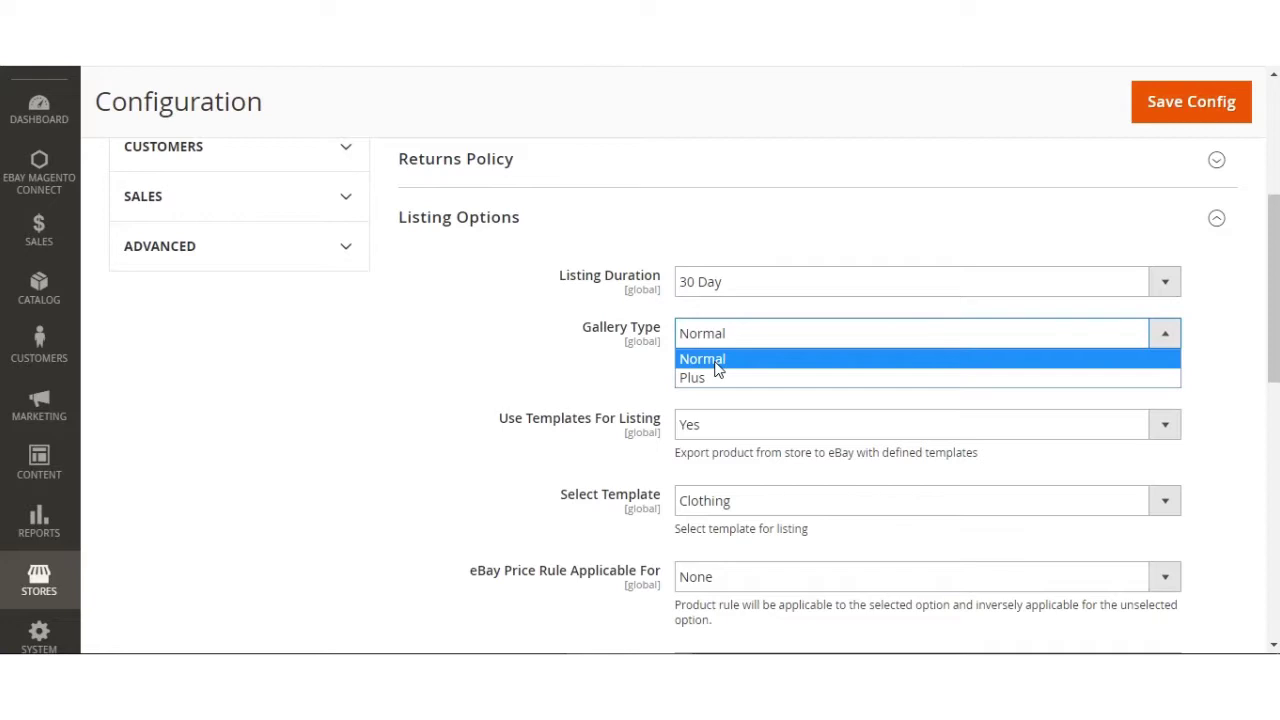
left_click(531, 424)
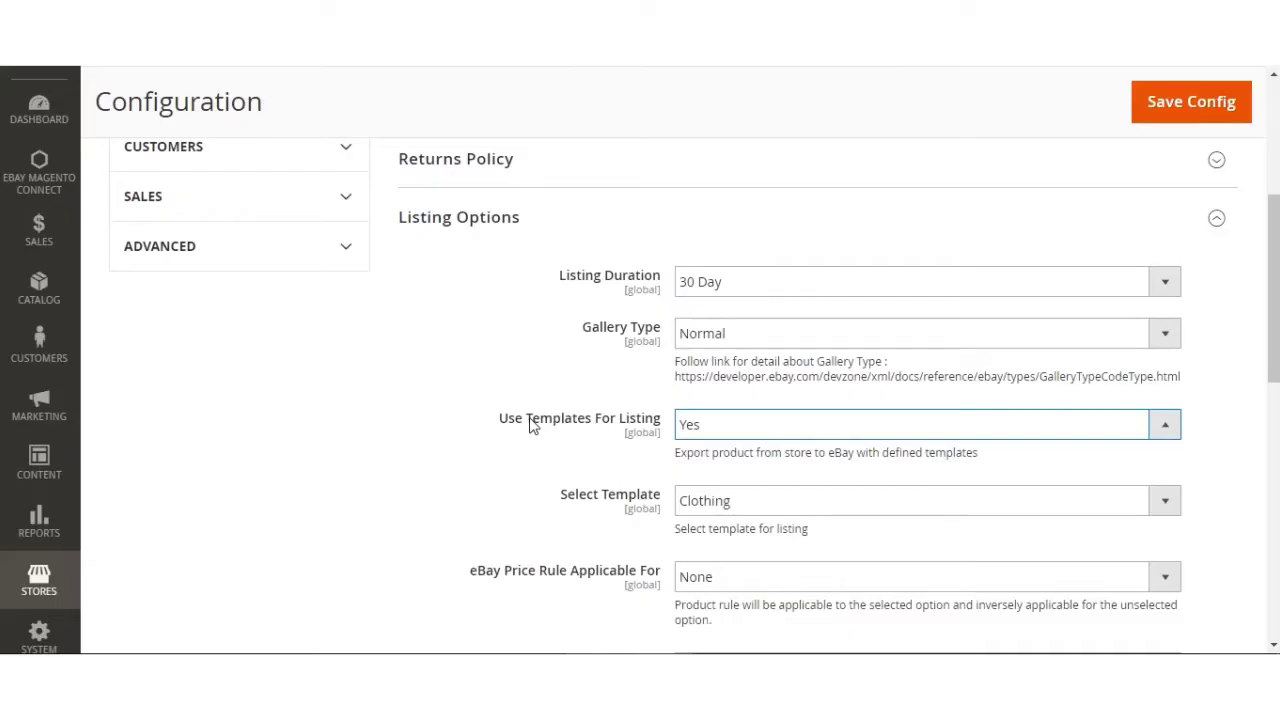
left_click(799, 427)
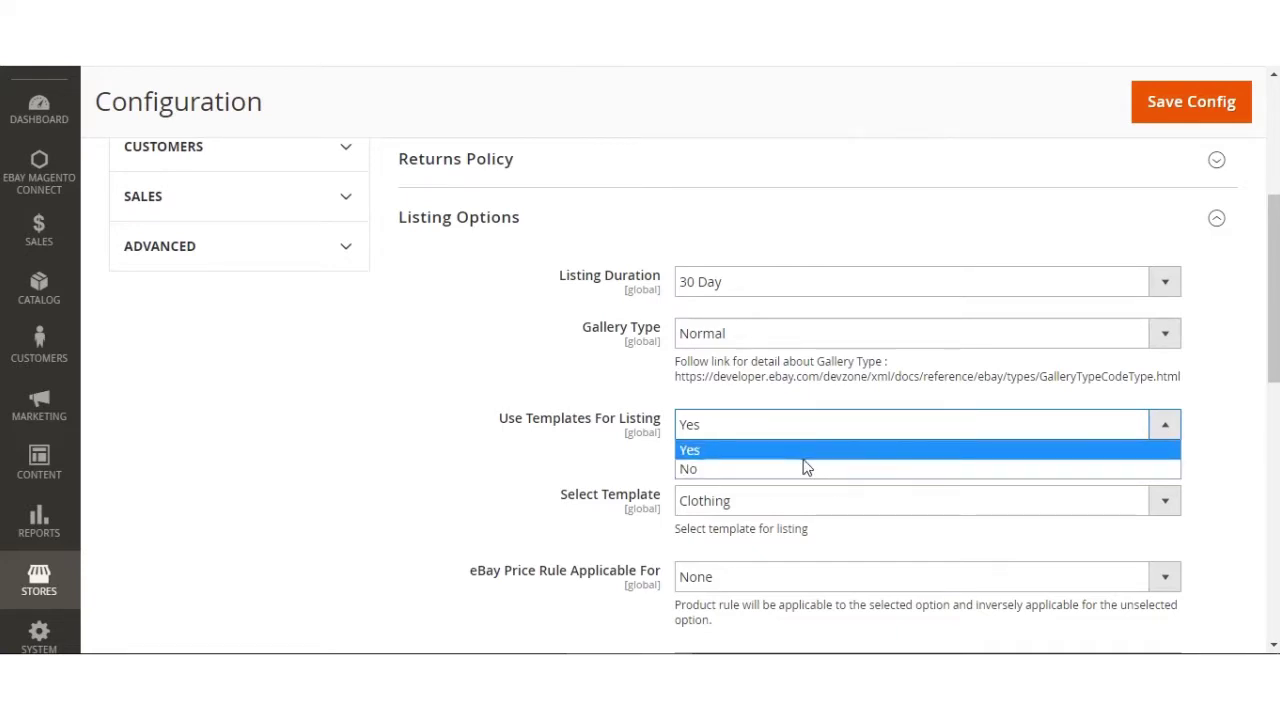
left_click(522, 468)
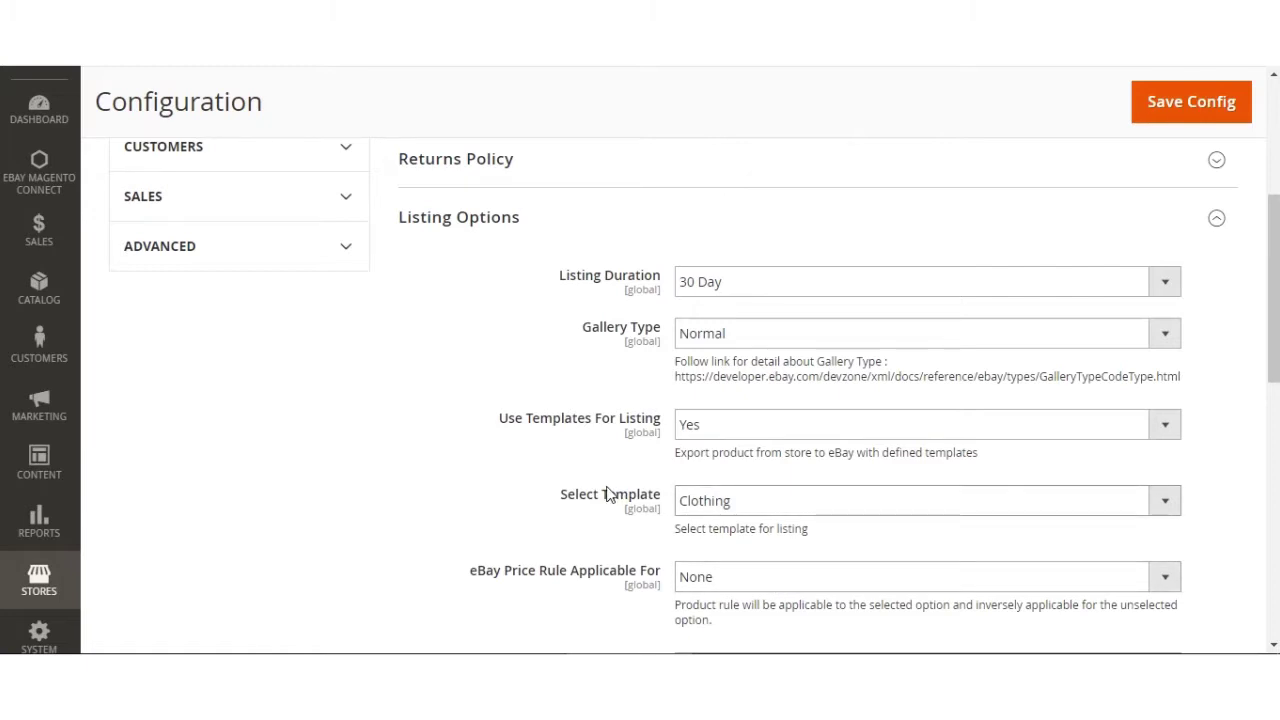
Check the available templates under Select Template in Listing Options, leaving Clothing selected.
left_click(808, 515)
left_click(446, 474)
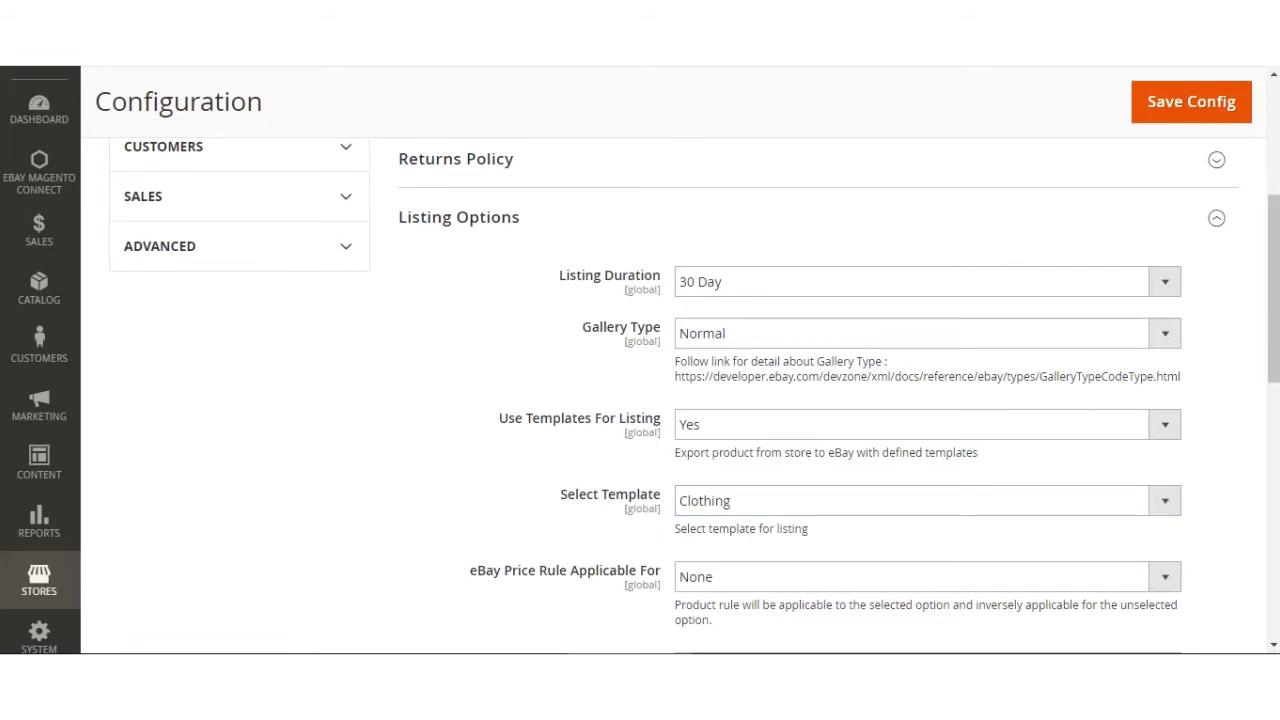
scroll(640, 360, "down", 3)
left_click(740, 396)
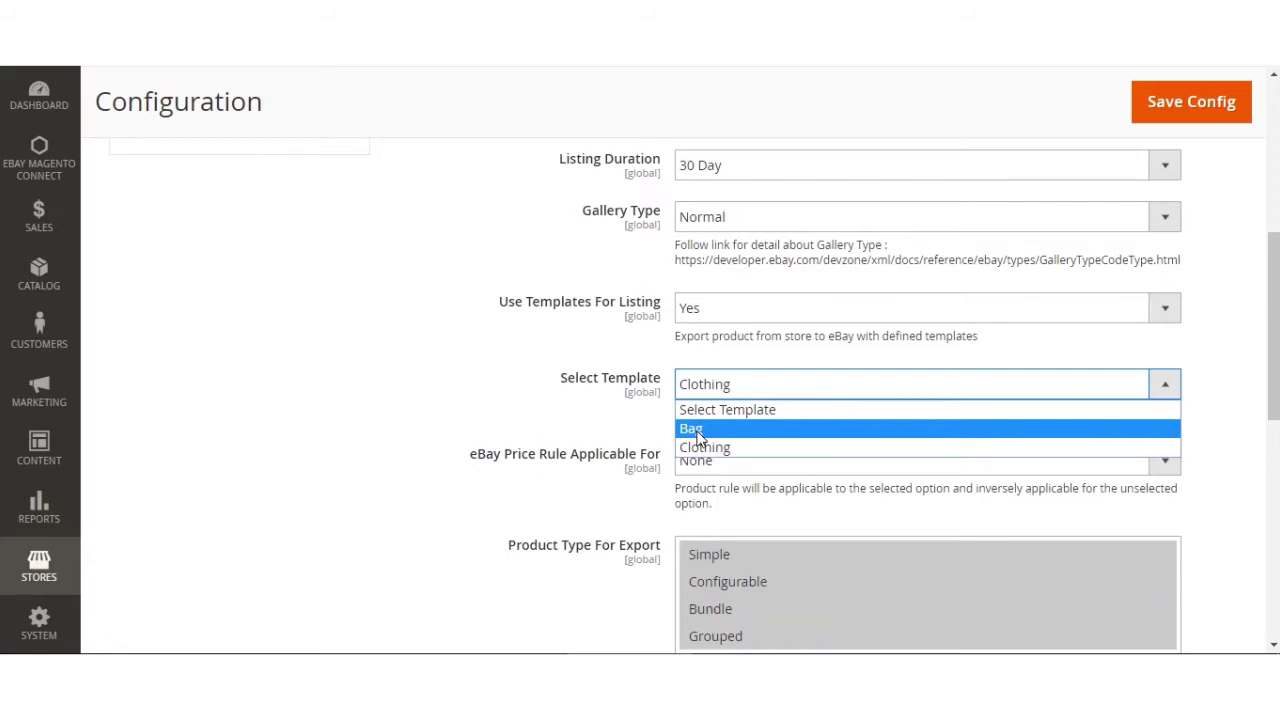
left_click(487, 426)
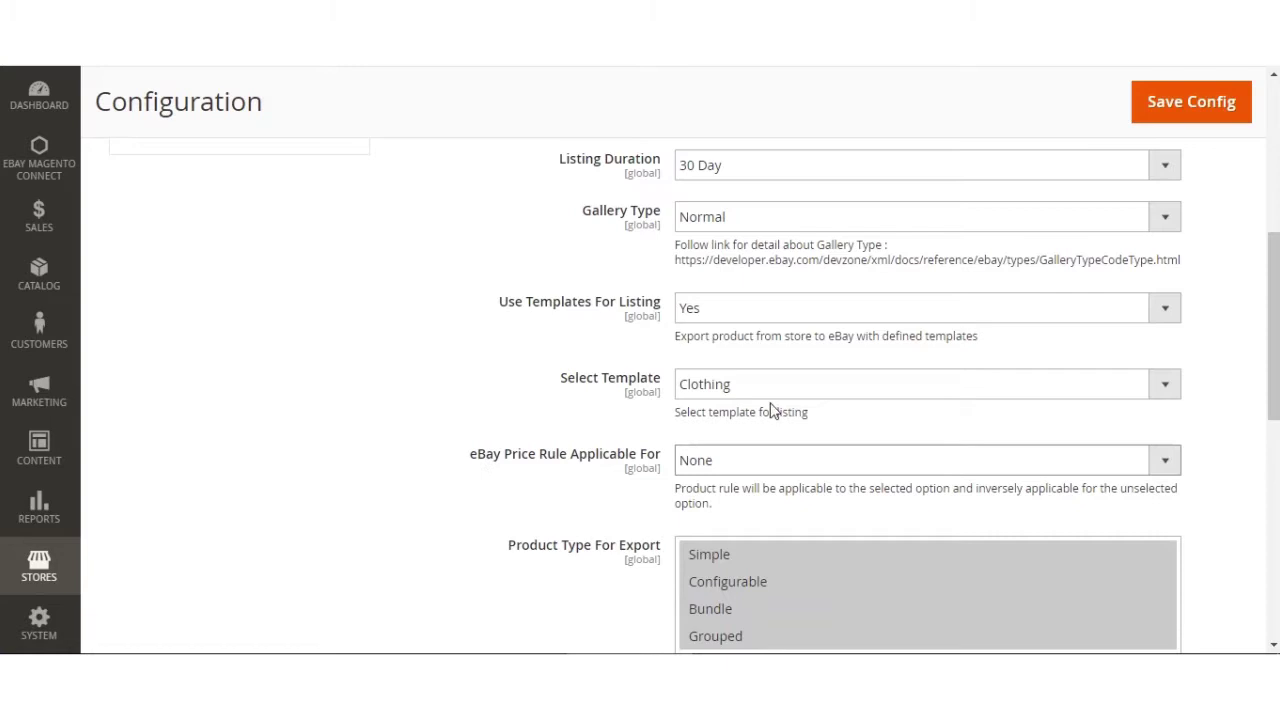
Check the eBay Price Rule Applicable For choices, leaving None selected, and review the Product Type For Export list.
left_click(814, 466)
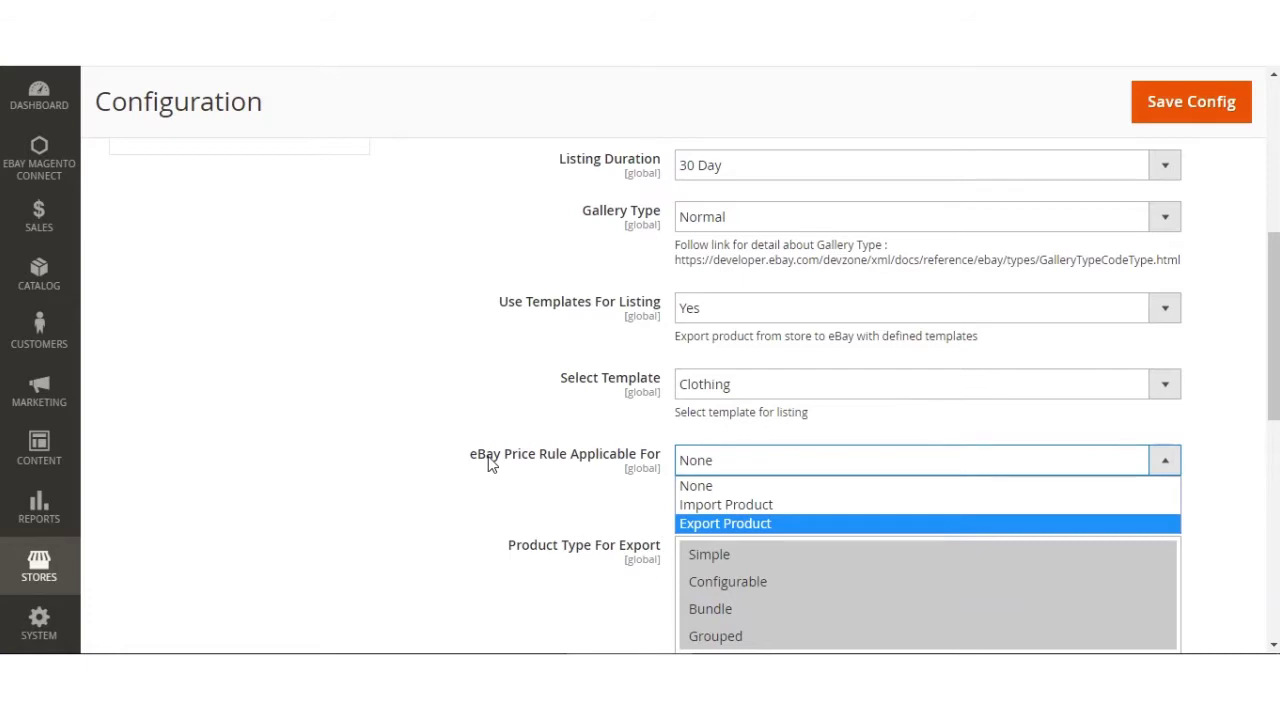
scroll(490, 463, "down", 4)
scroll(490, 463, "up", 1)
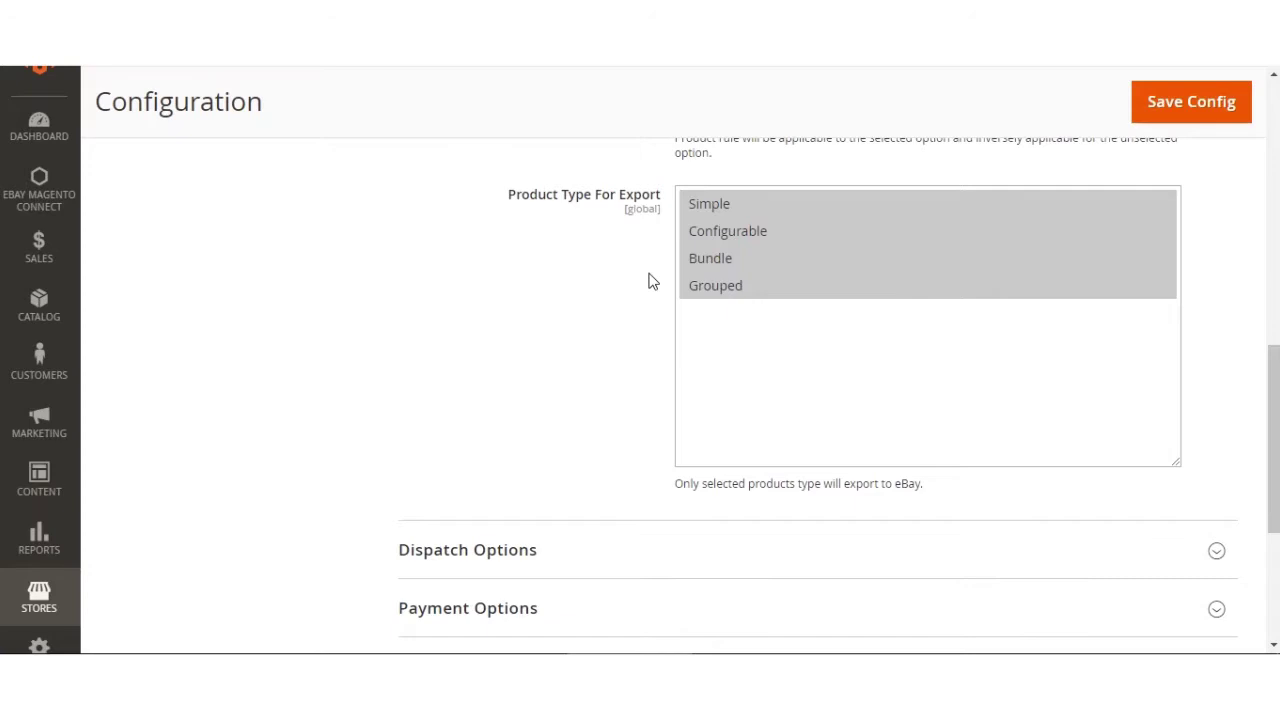
scroll(650, 280, "down", 3)
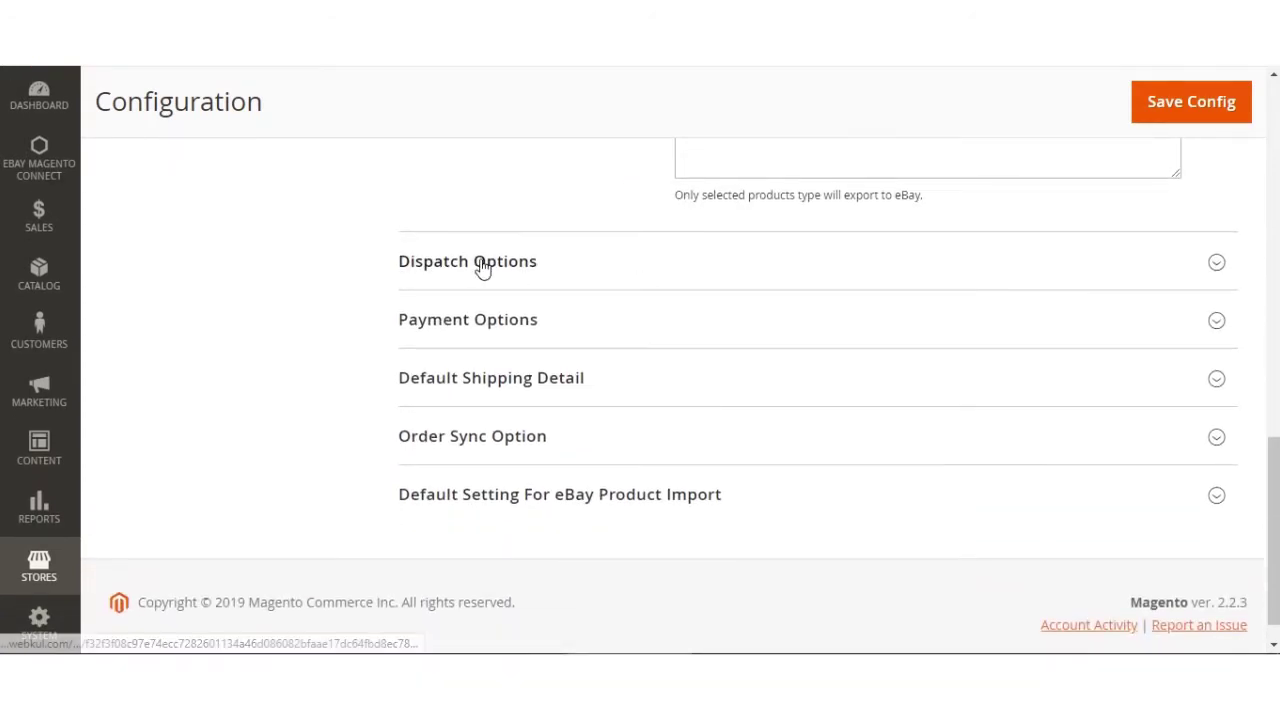
Expand Dispatch Options, check the available Dispatch Time values while leaving 2 Days selected, and collapse the section.
left_click(481, 266)
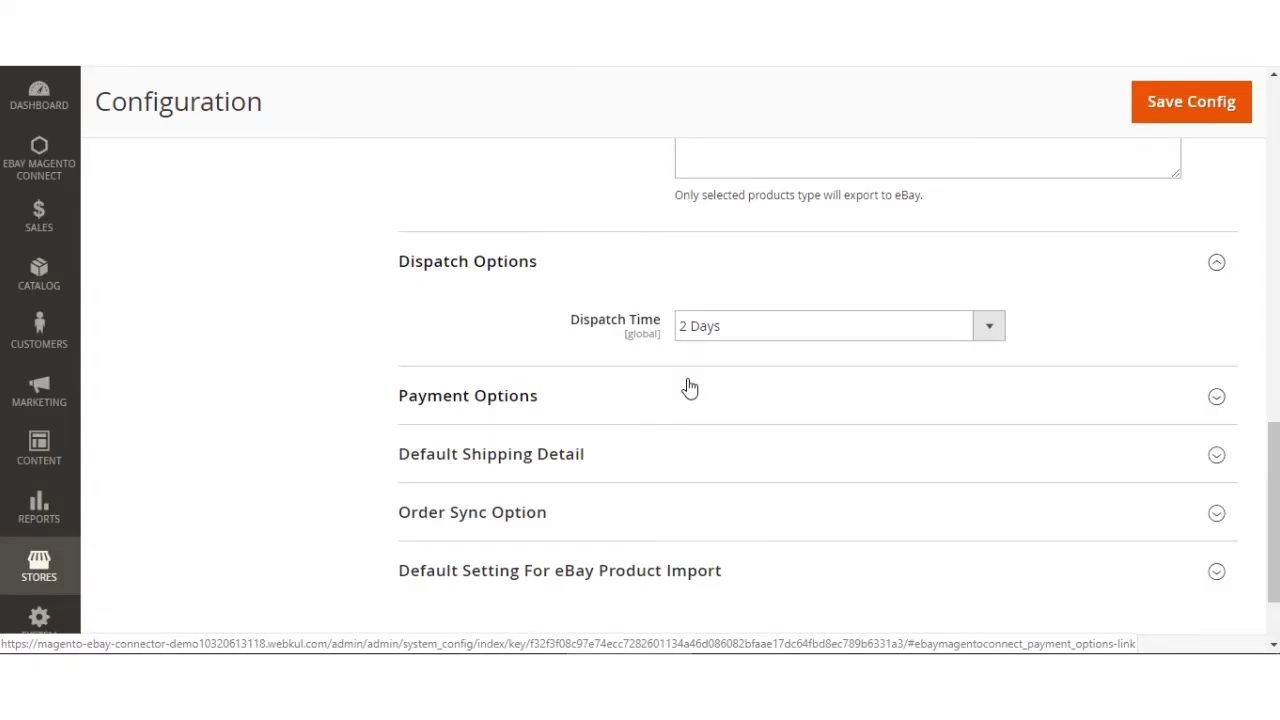
left_click(760, 338)
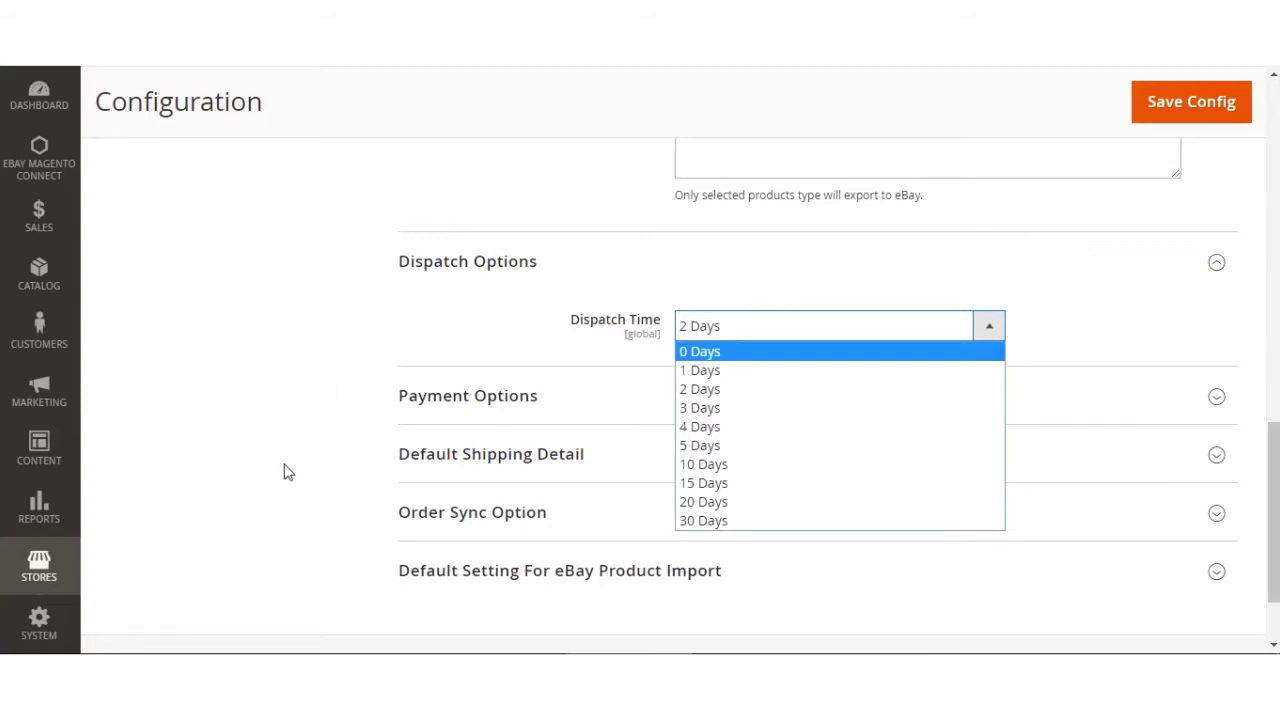
left_click(437, 308)
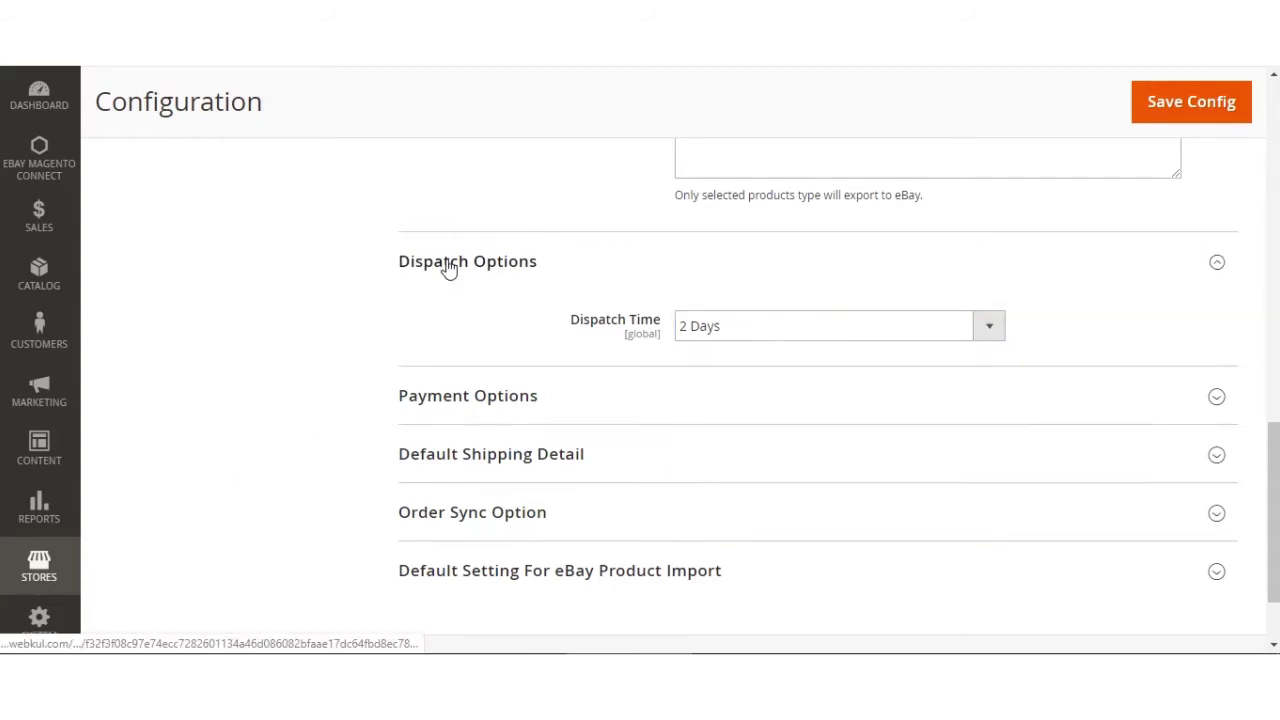
left_click(447, 263)
Expand Payment Options and review the Paypal Email Address field and the Default Category choices, leaving Default Category selected.
left_click(442, 322)
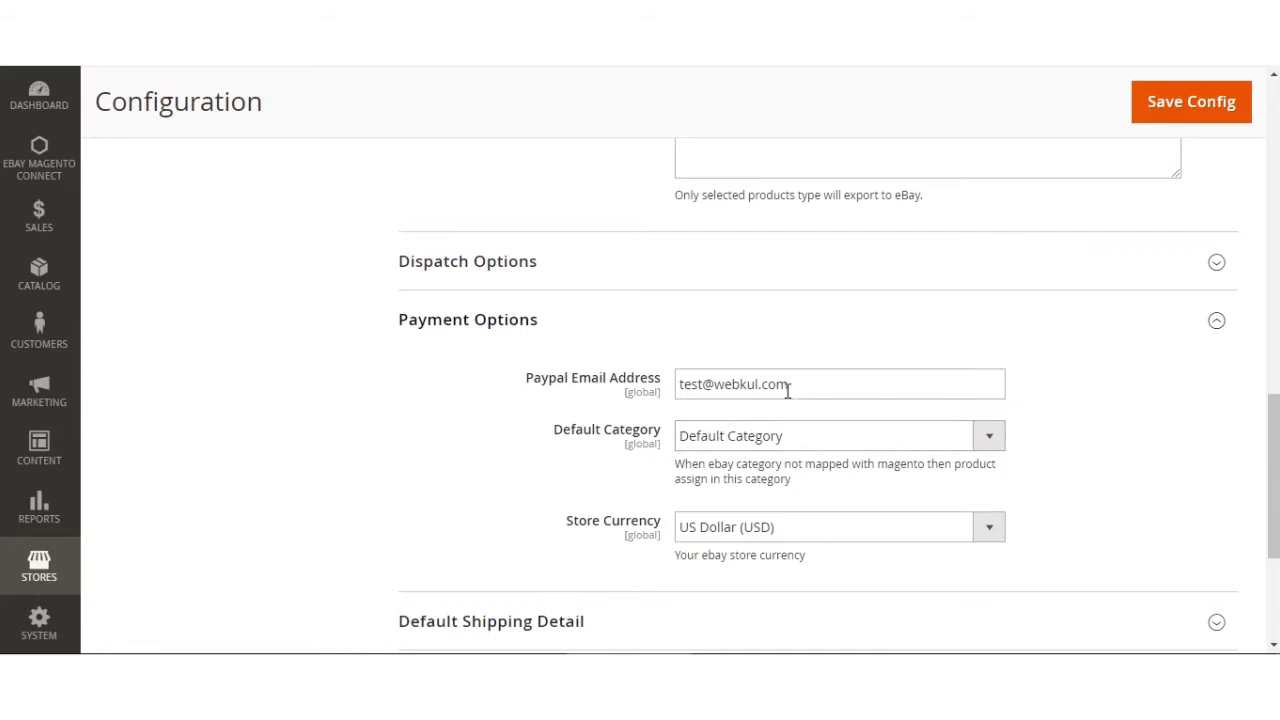
left_click_drag(833, 388, 686, 385)
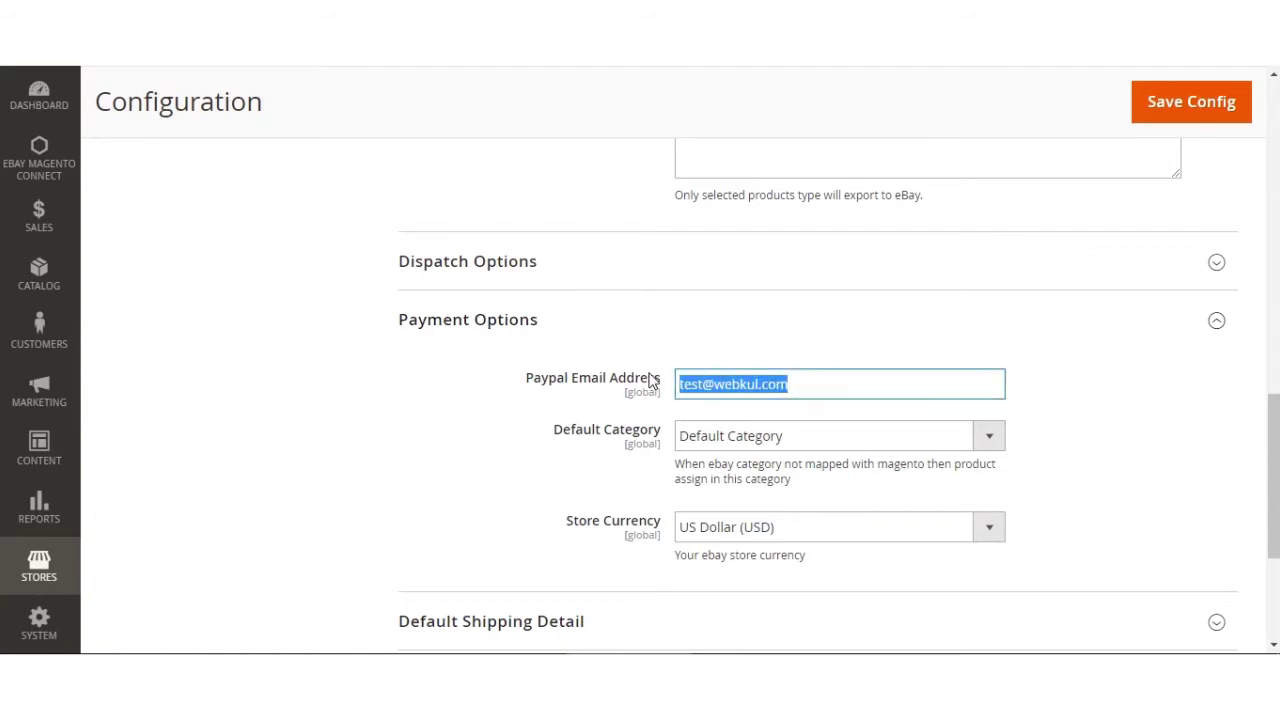
double_click(598, 440)
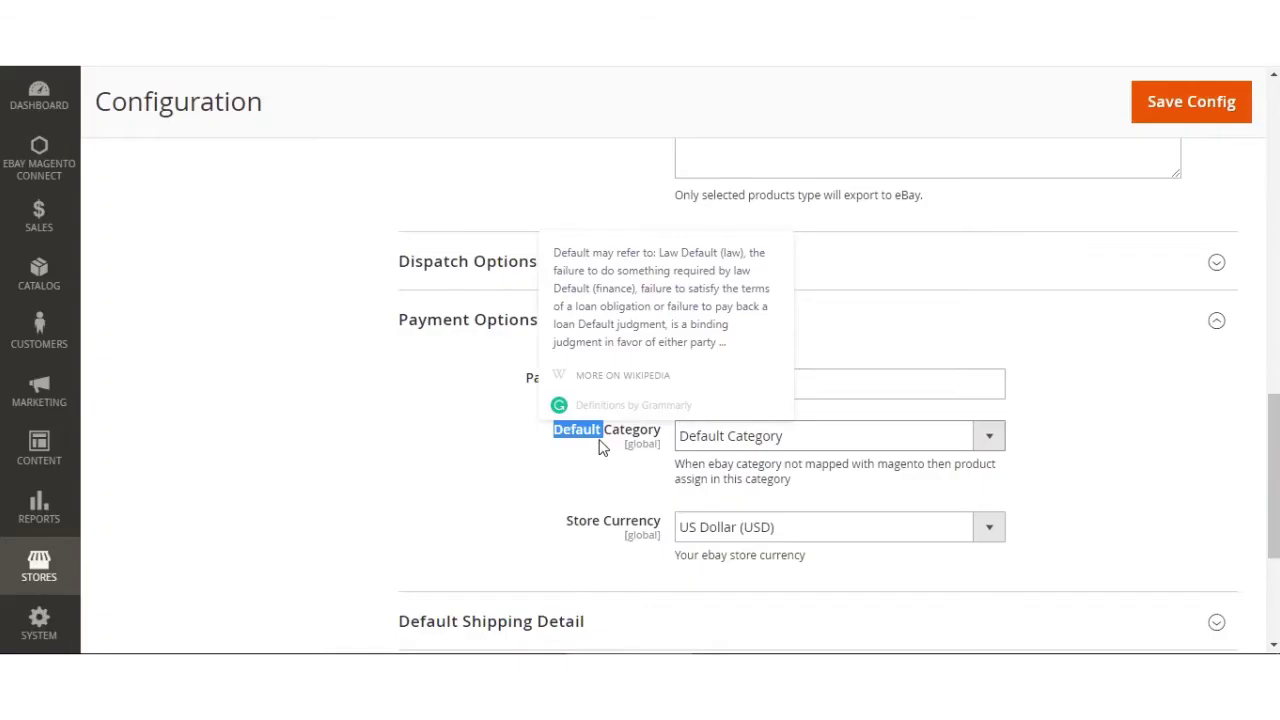
left_click(598, 443)
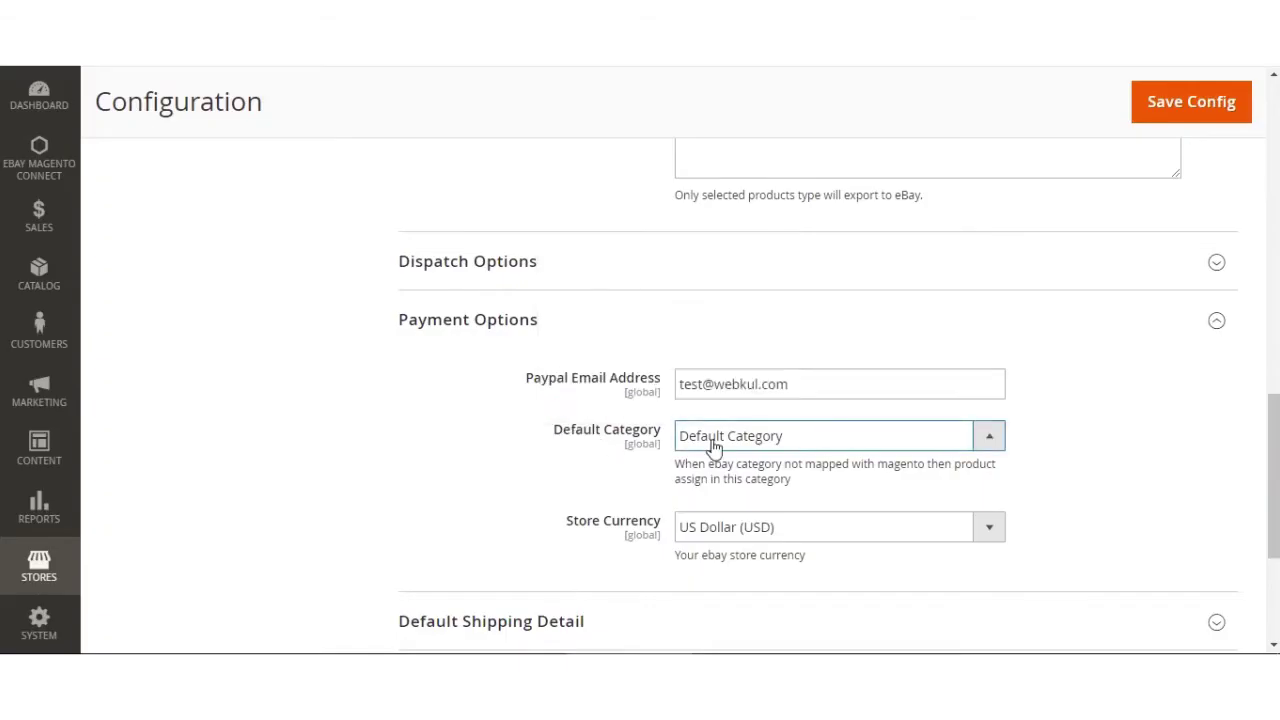
left_click(778, 437)
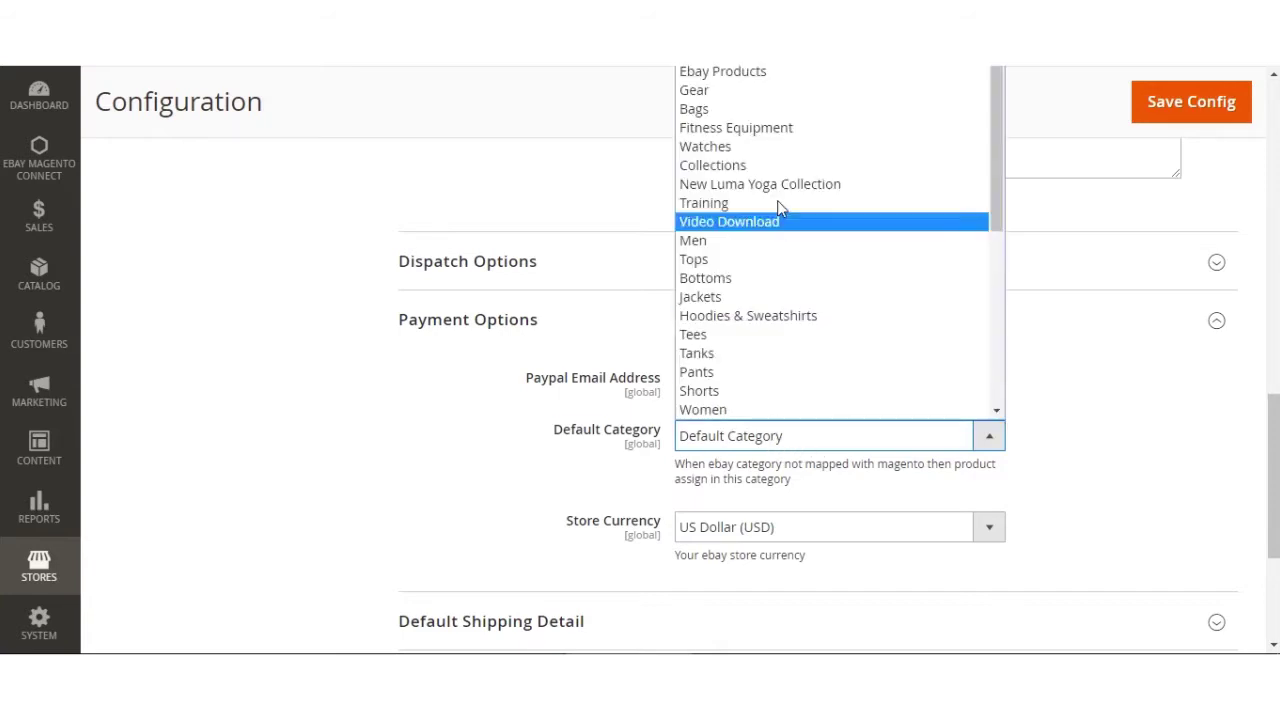
left_click(455, 445)
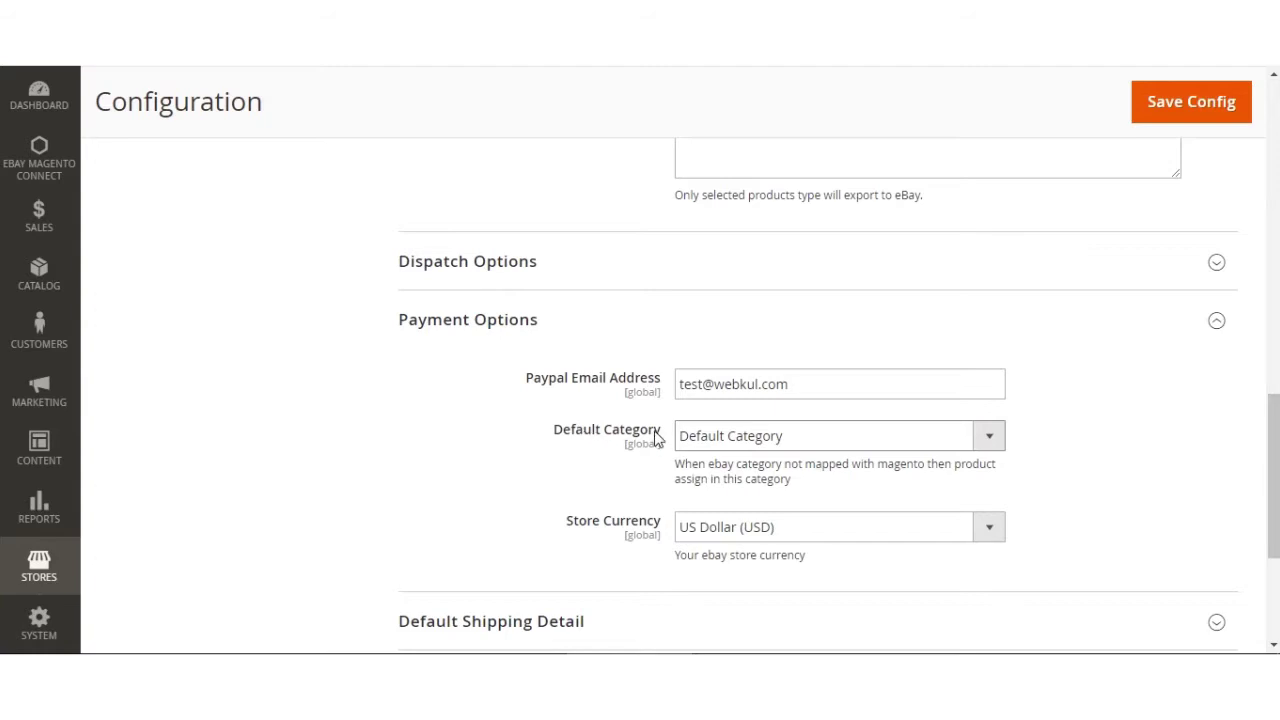
left_click(990, 440)
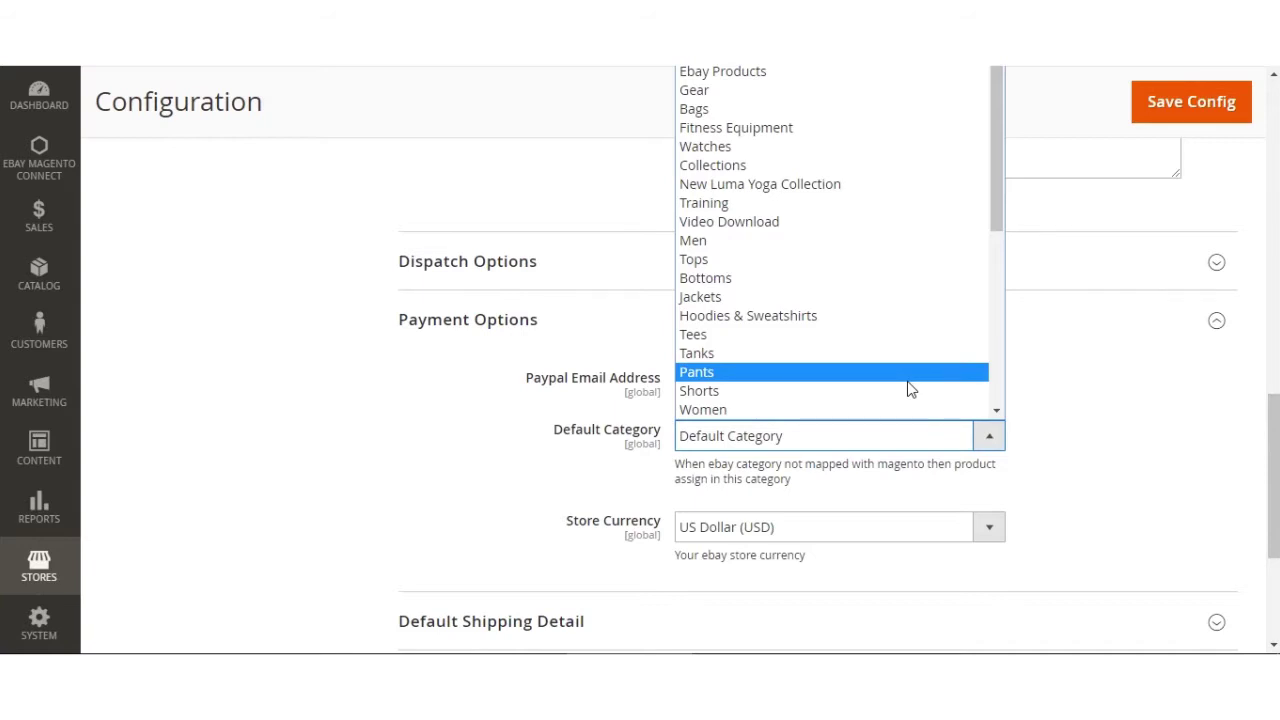
left_click(1191, 460)
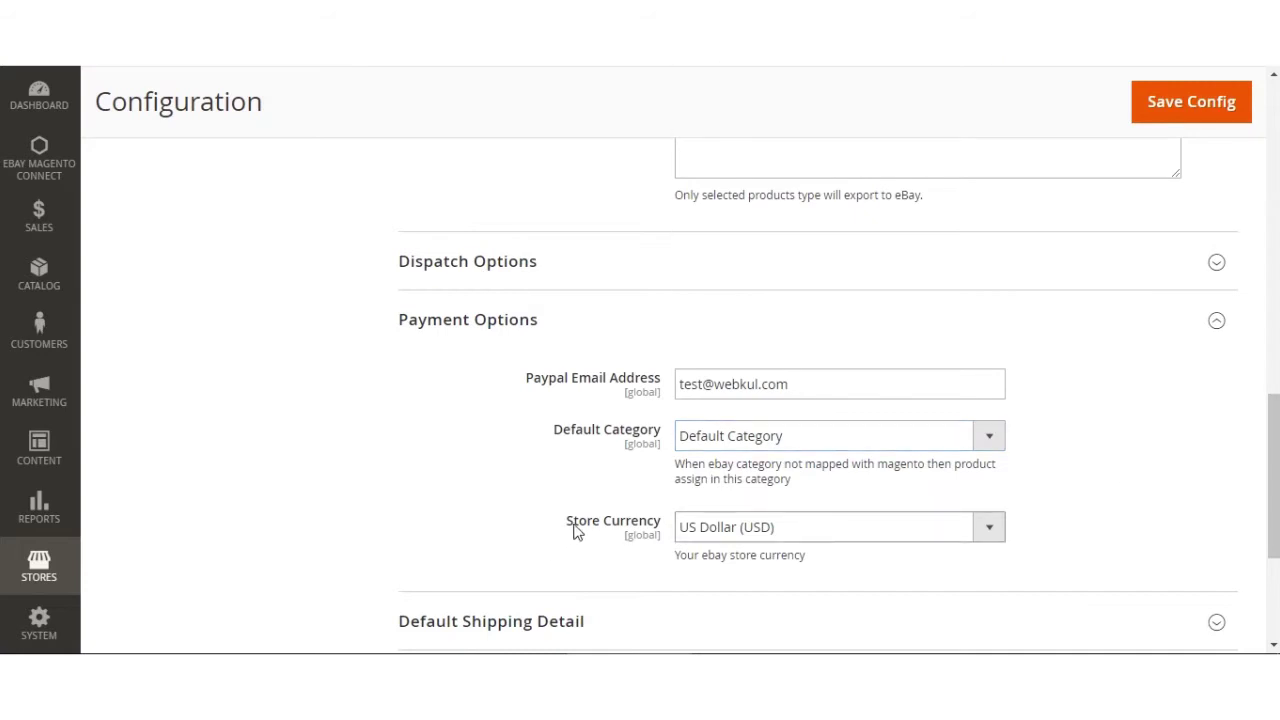
Check the Store Currency choices, leaving US Dollar (USD) selected, and collapse Payment Options.
left_click(990, 533)
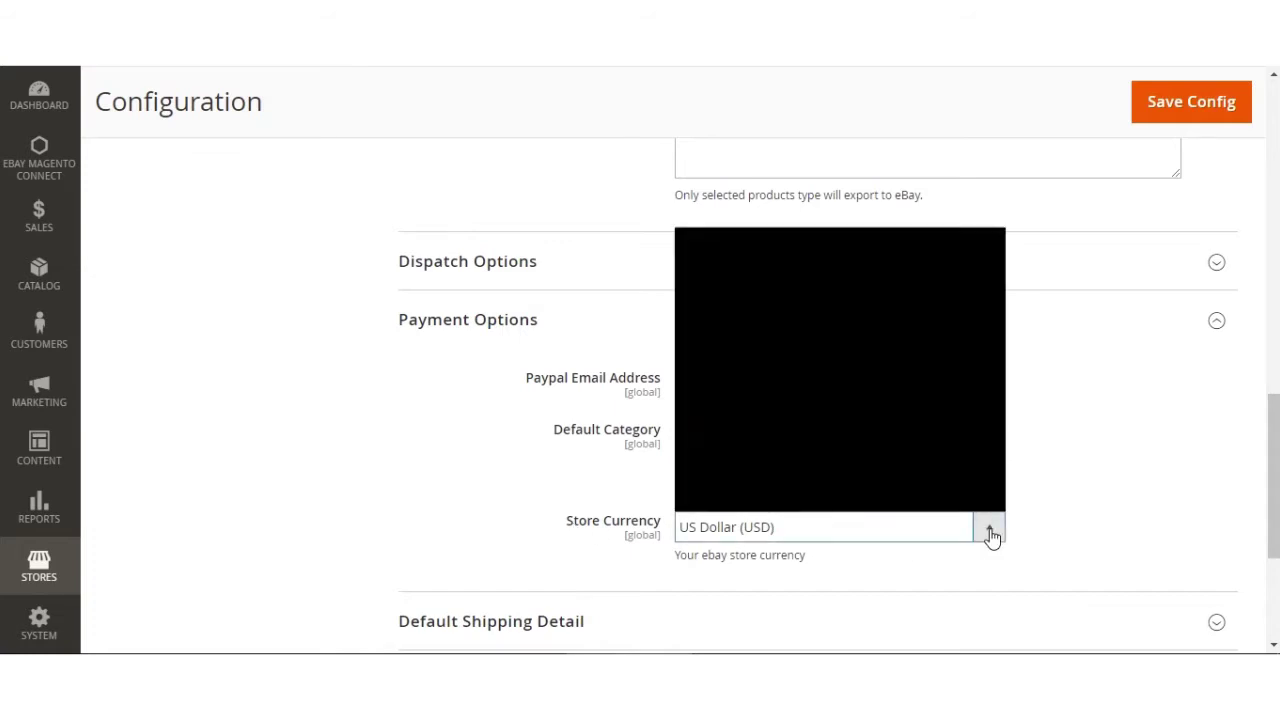
left_click(1068, 468)
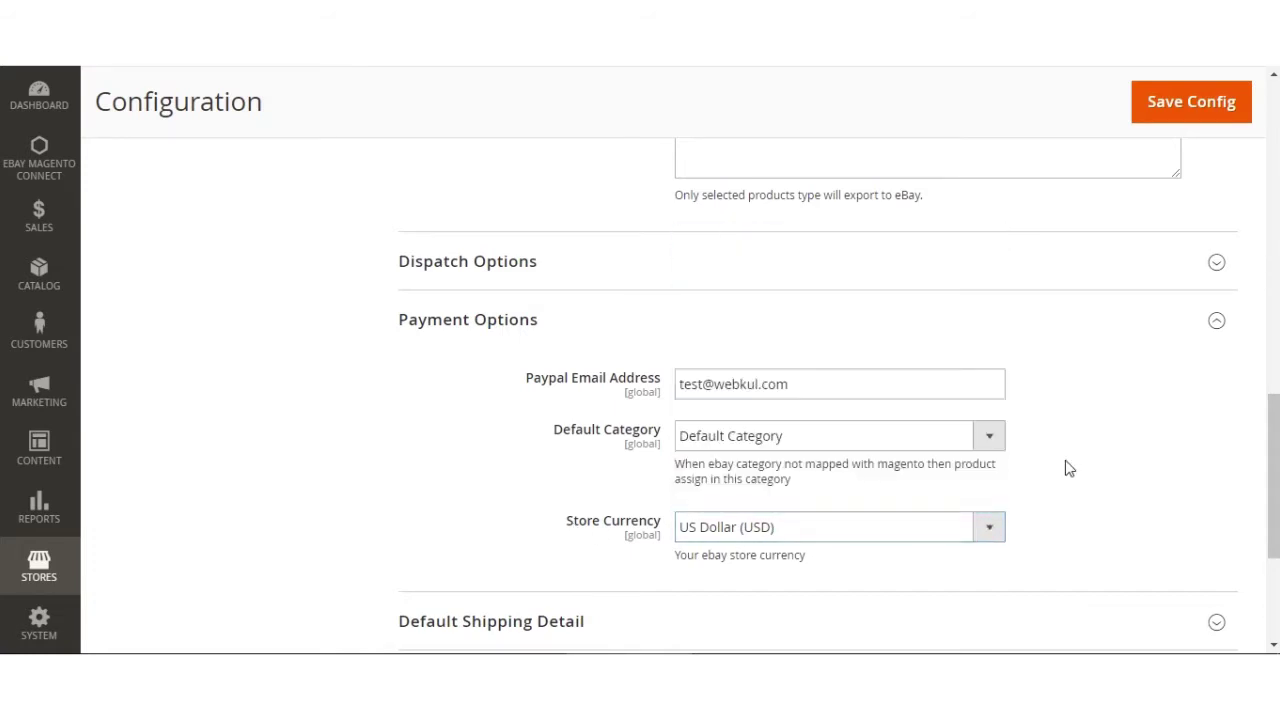
left_click(426, 322)
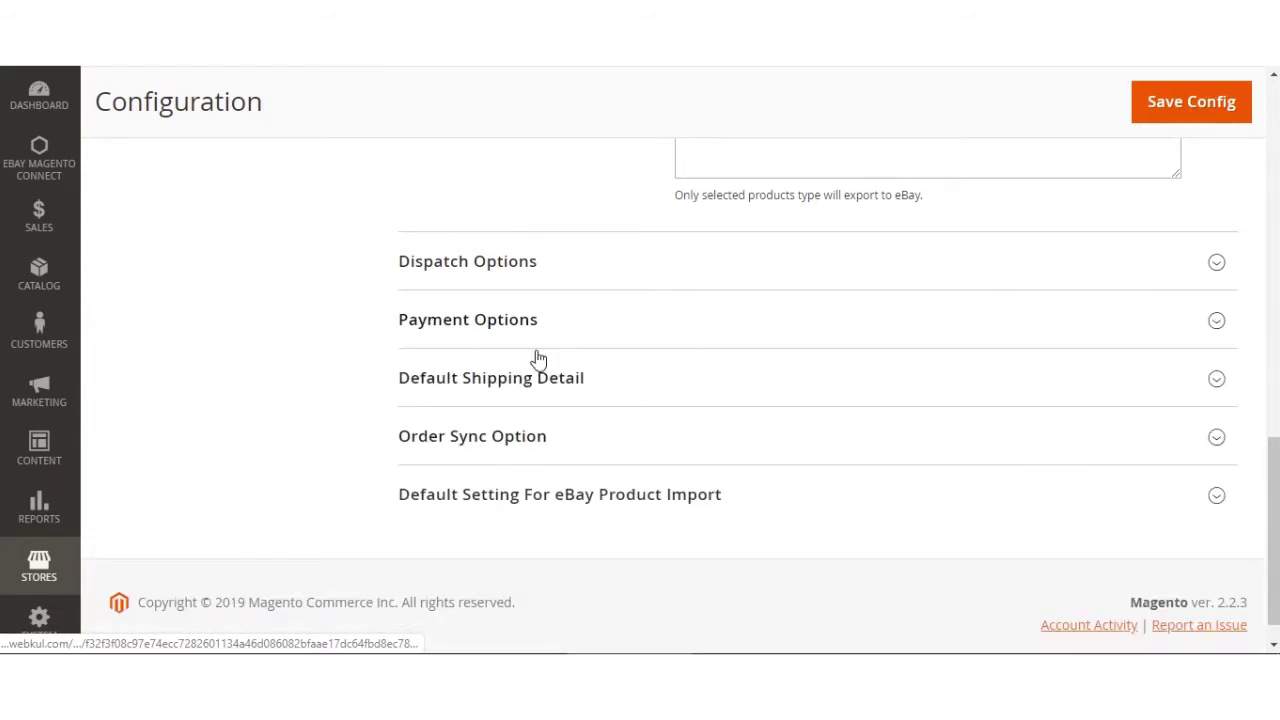
Expand Default Shipping Detail and check the available Shipping Service methods, leaving Economy Shipping (1 to 10 business days) selected.
left_click(510, 380)
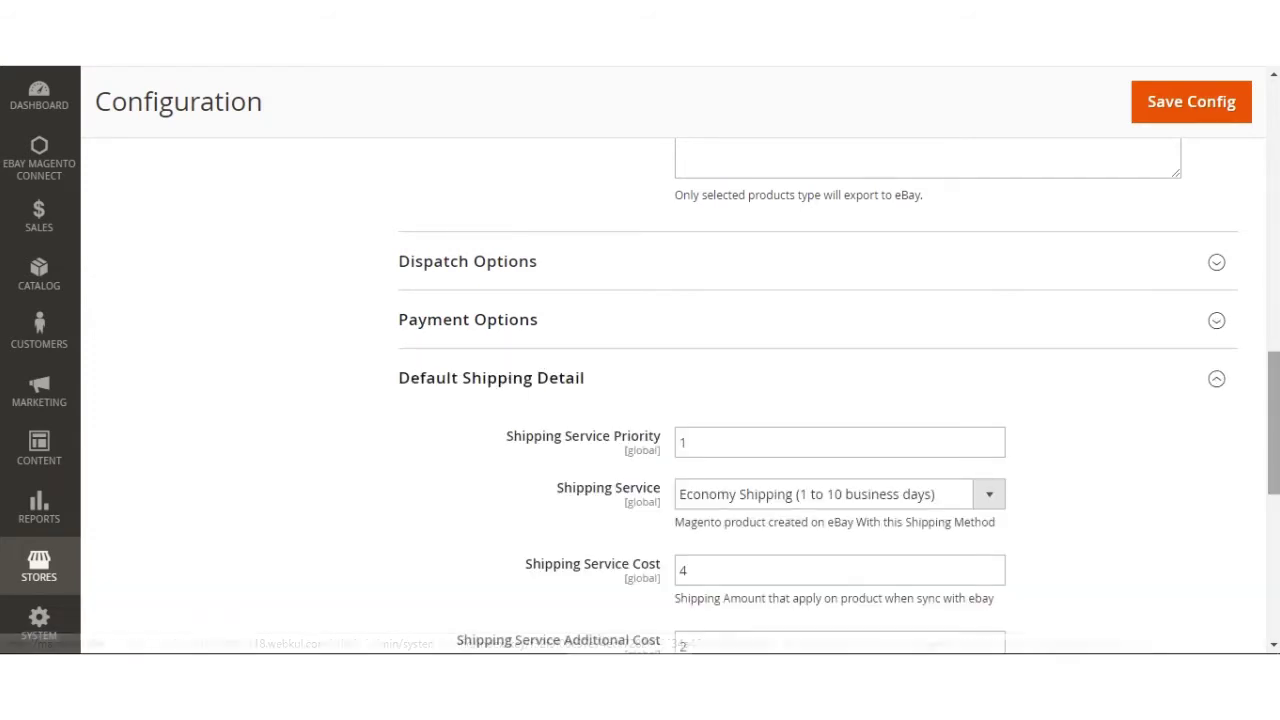
left_click_drag(1276, 395, 1276, 440)
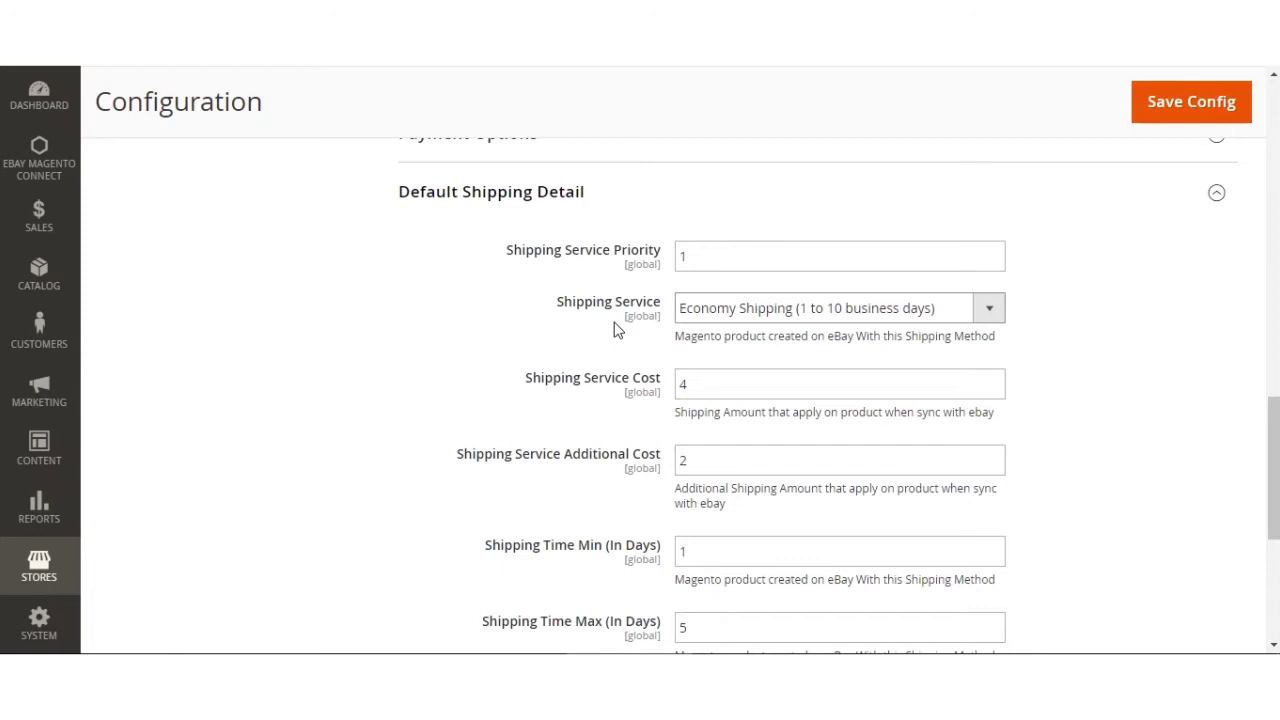
left_click(990, 313)
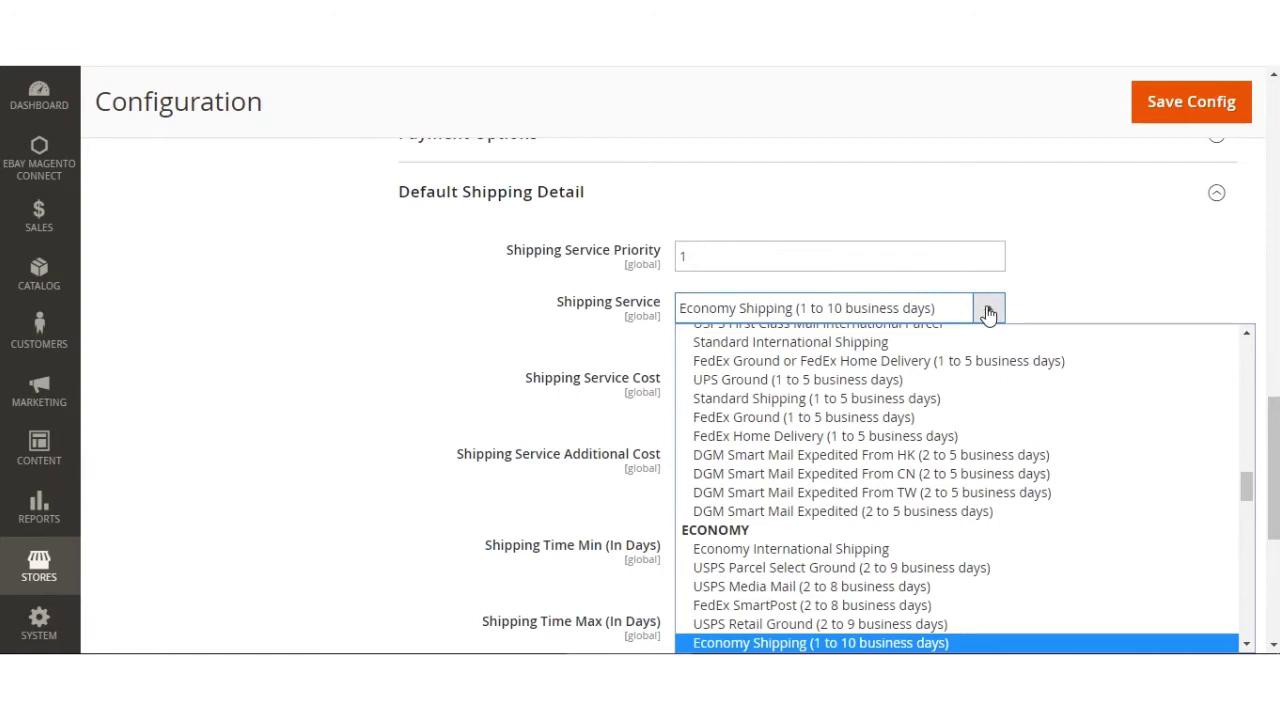
left_click(1132, 280)
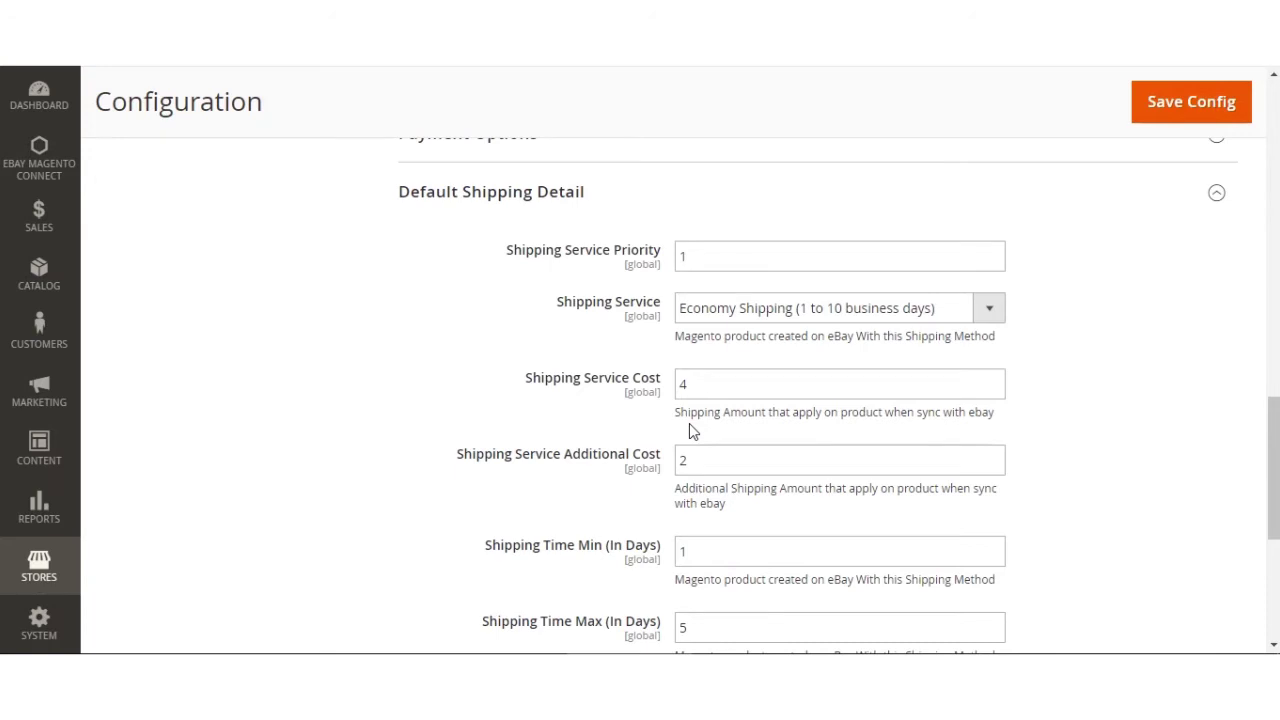
Review the Shipping Service Cost description and the Shipping Service Additional Cost field.
left_click_drag(688, 412, 838, 428)
left_click(839, 428)
scroll(517, 455, "down", 2)
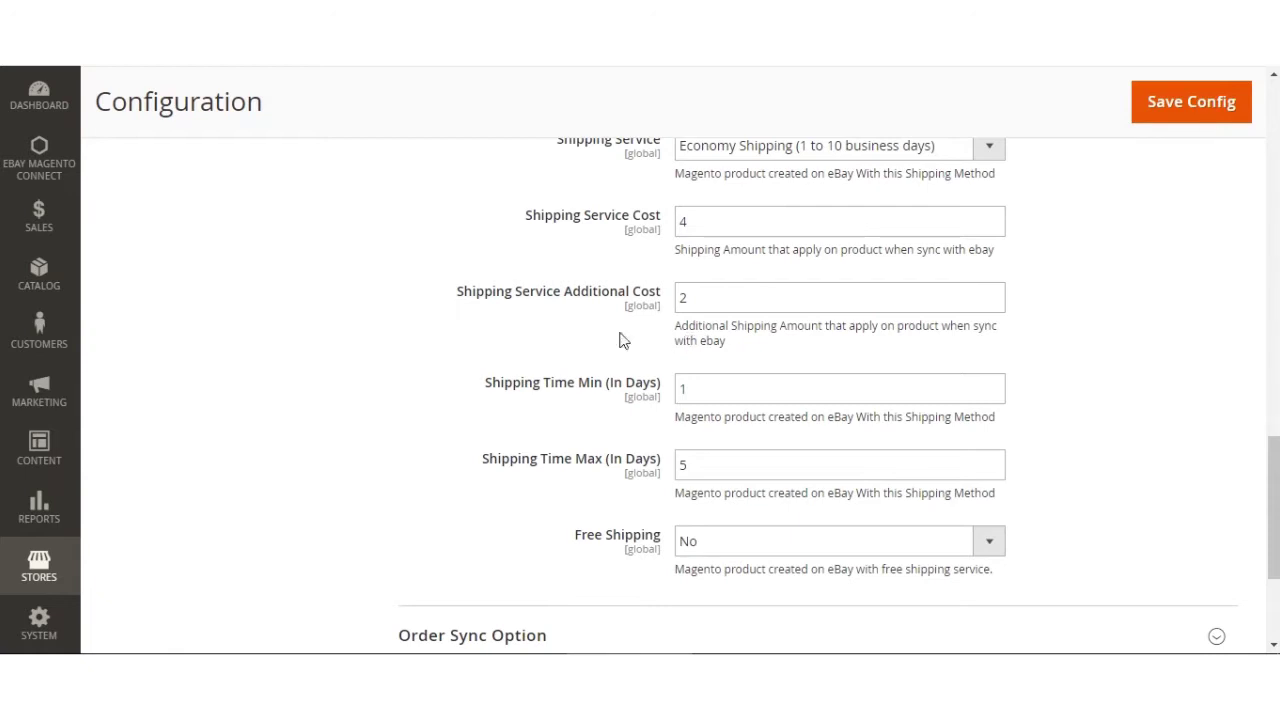
left_click_drag(462, 298, 656, 296)
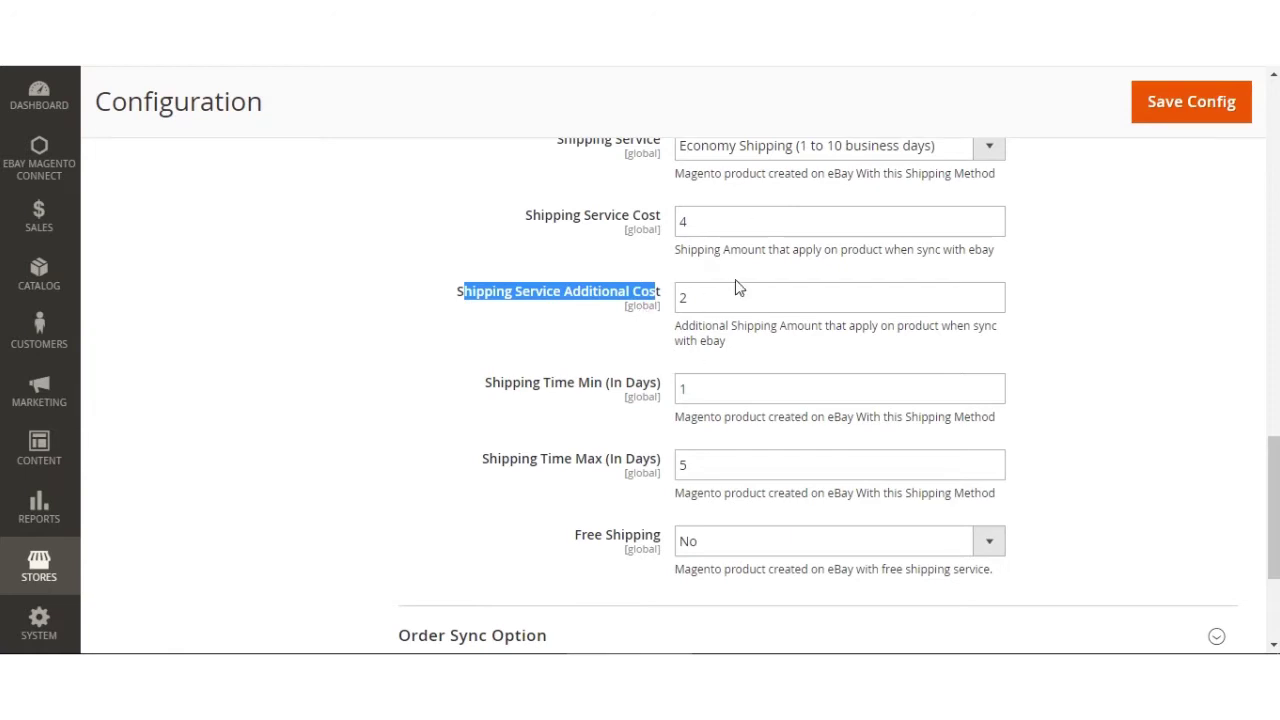
left_click(705, 298)
left_click(601, 325)
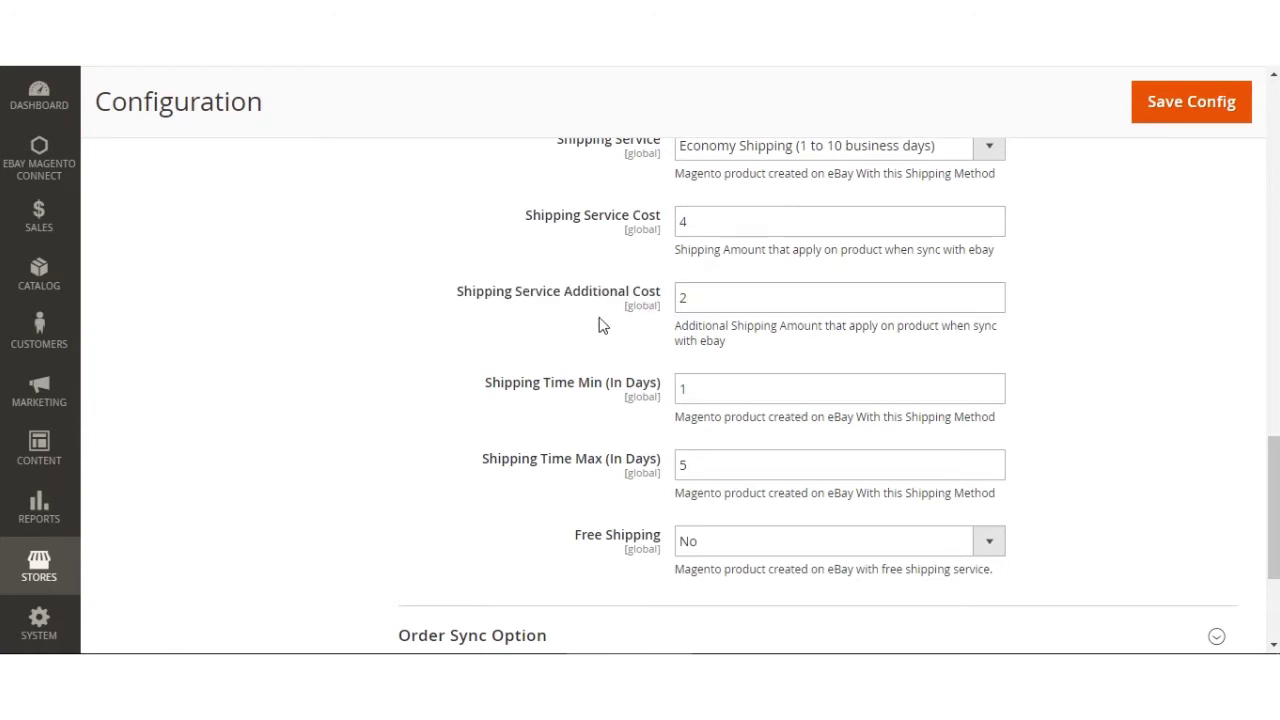
Review the Shipping Time Min and Max fields and check the Free Shipping choices, leaving No selected.
scroll(599, 318, "down", 2)
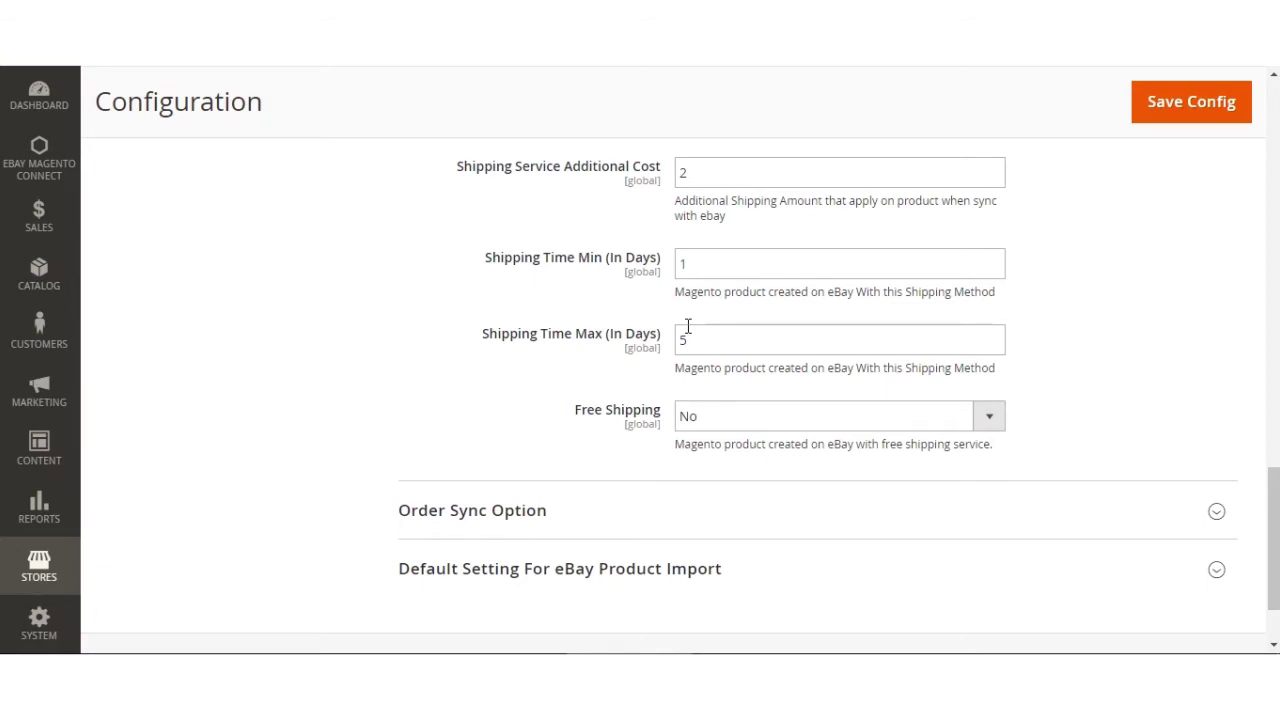
left_click(720, 258)
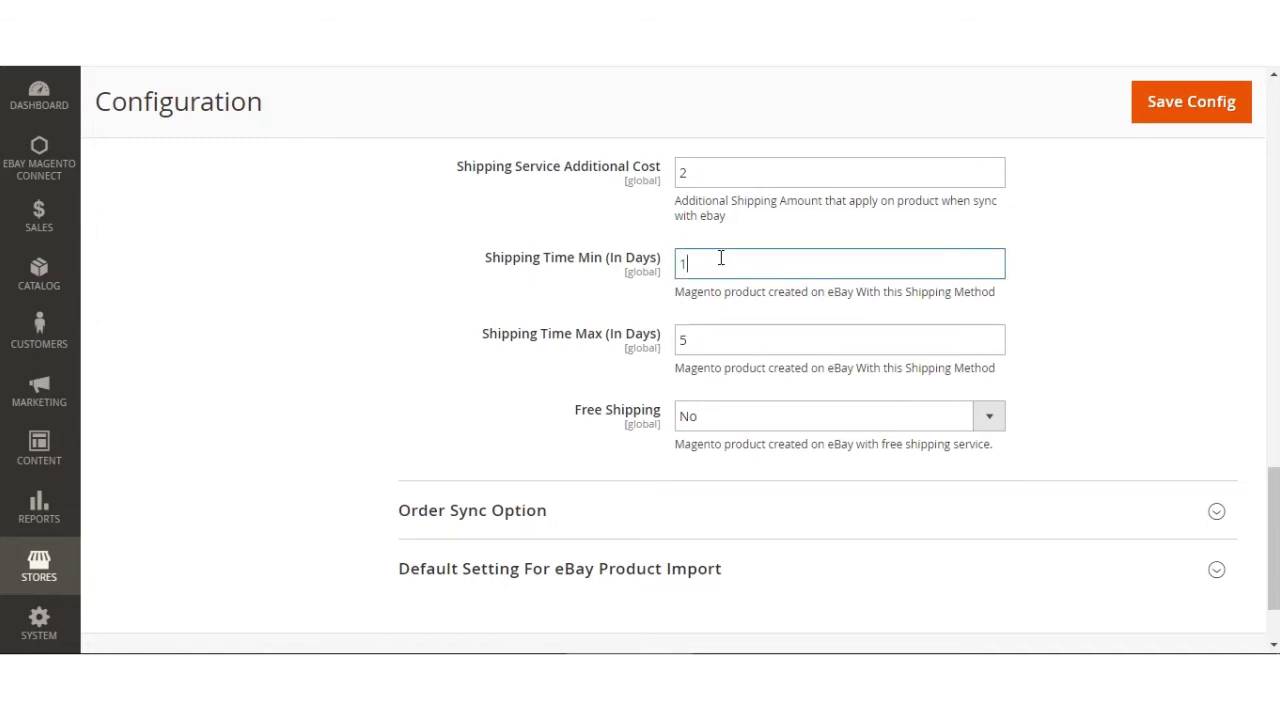
left_click(704, 336)
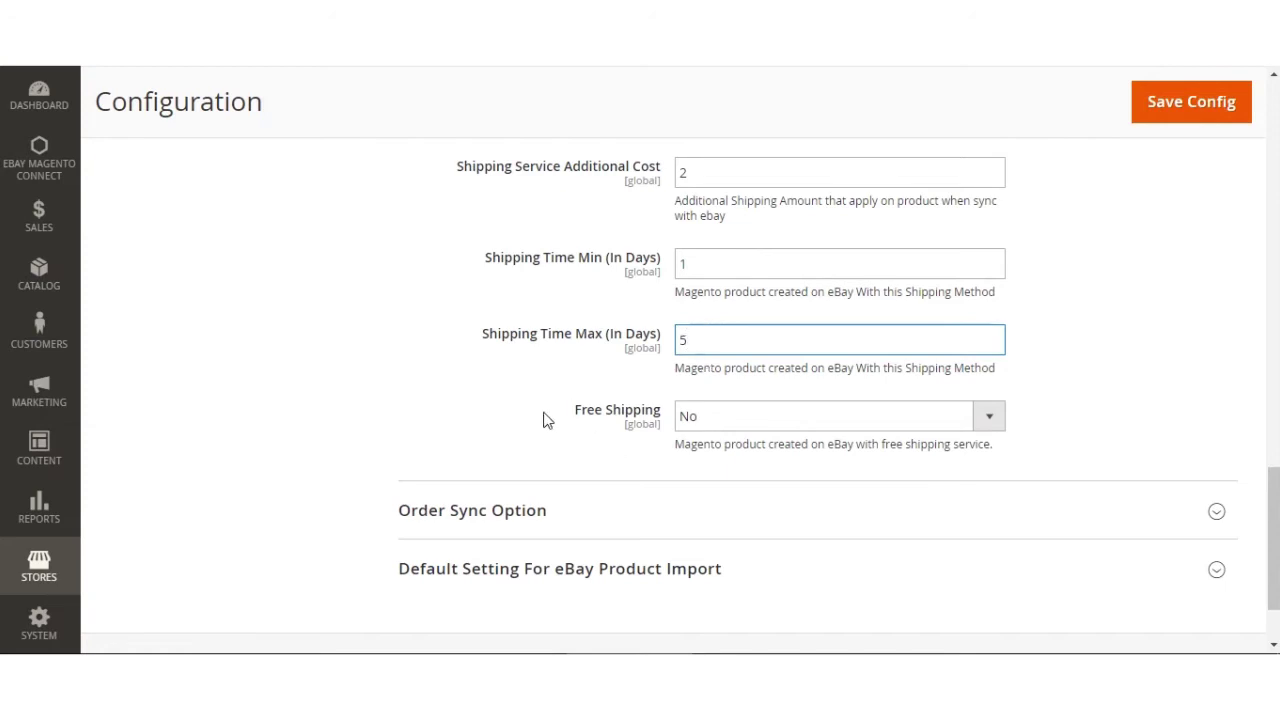
left_click(727, 421)
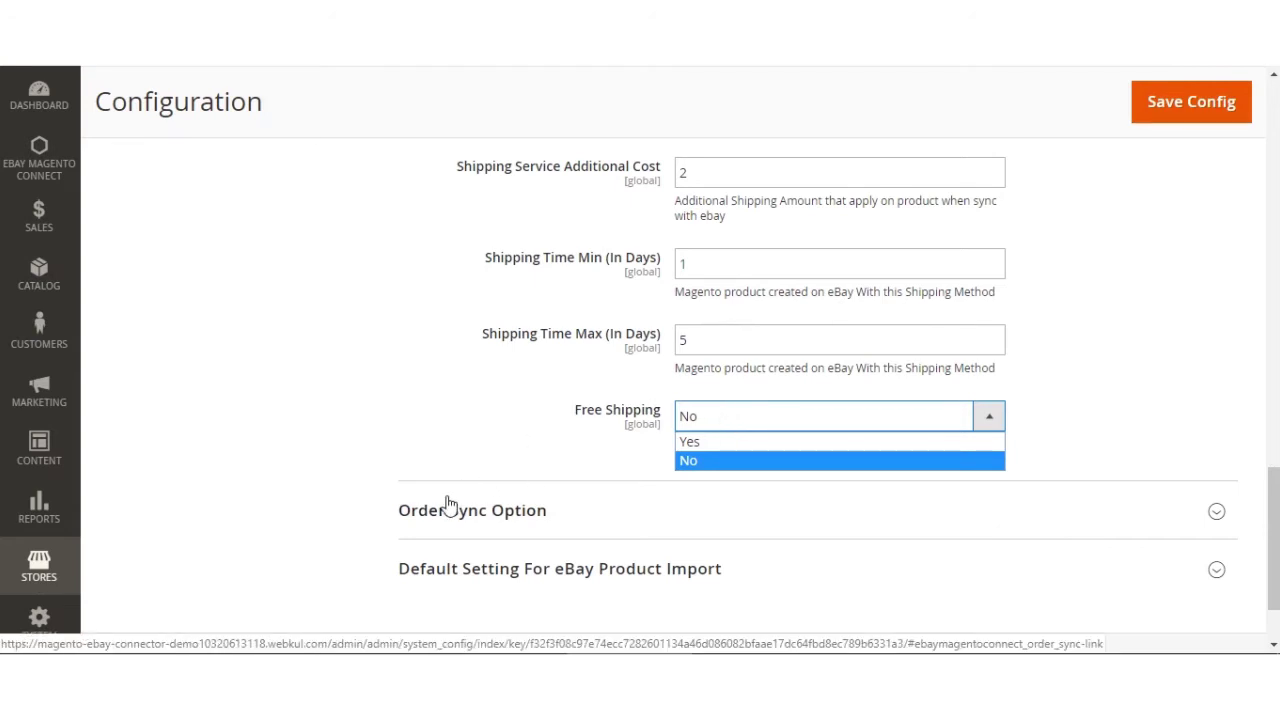
left_click(436, 428)
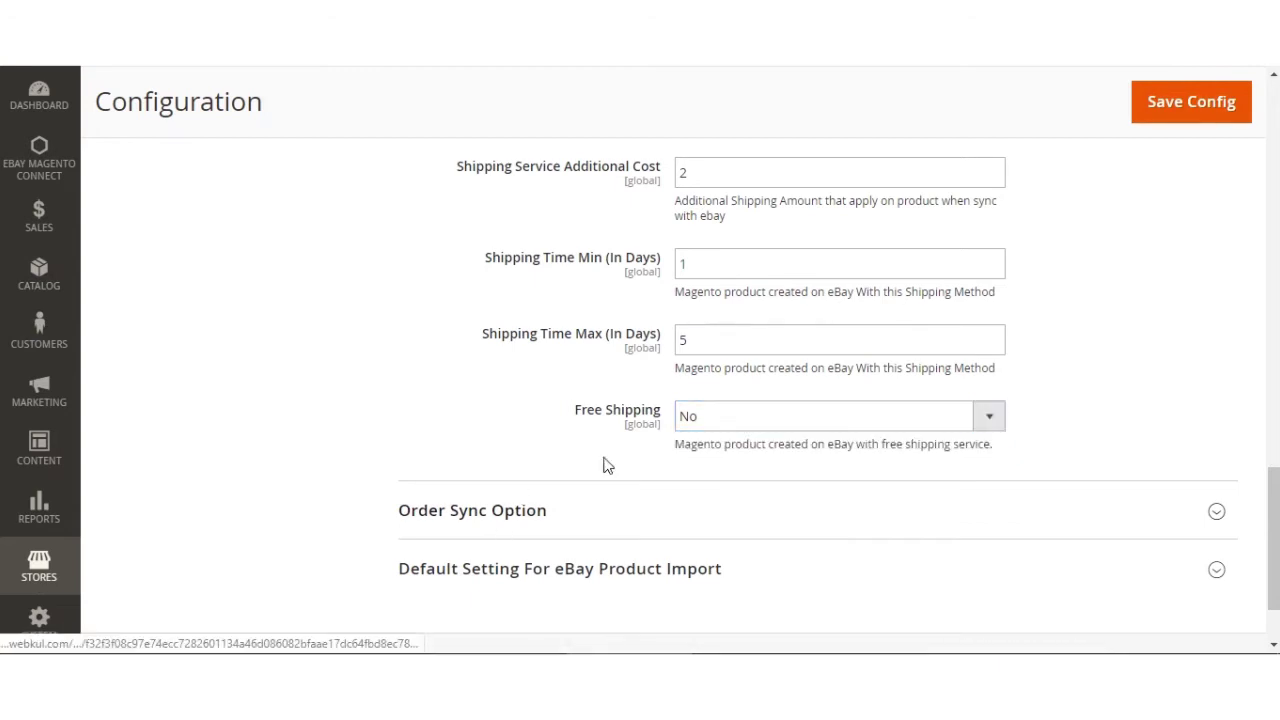
scroll(607, 465, "up", 15)
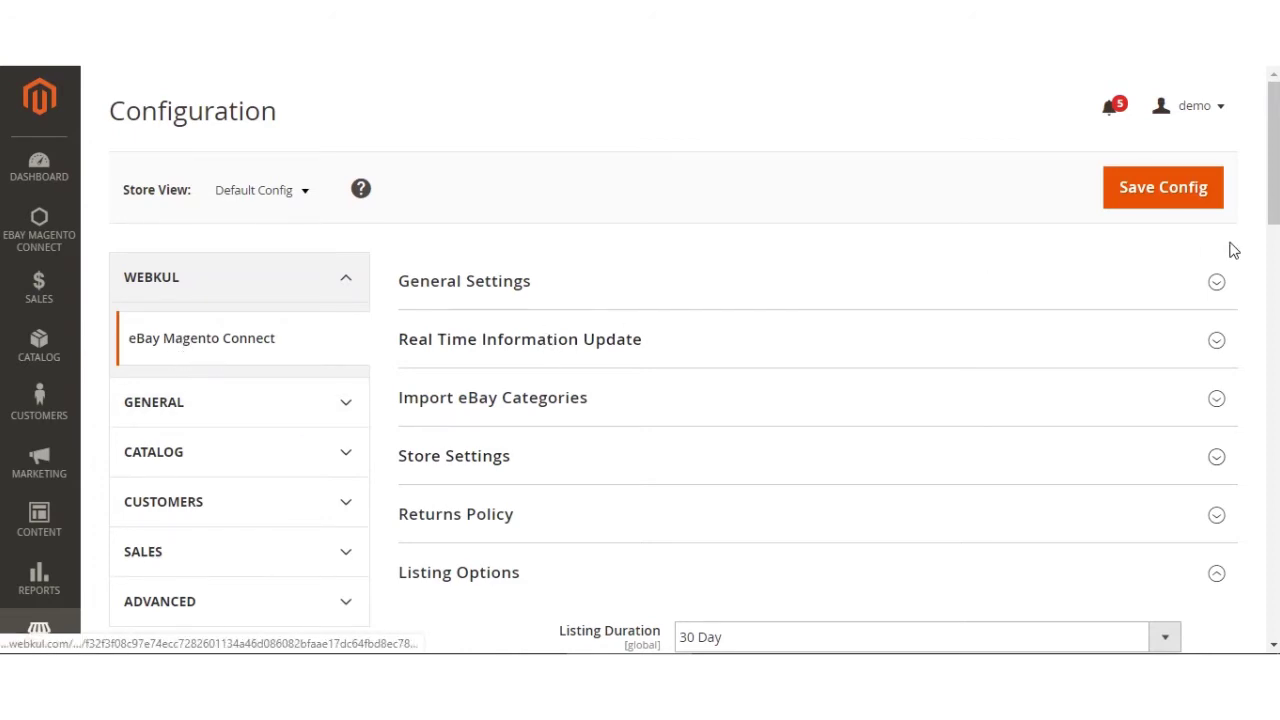
left_click_drag(1273, 162, 1271, 536)
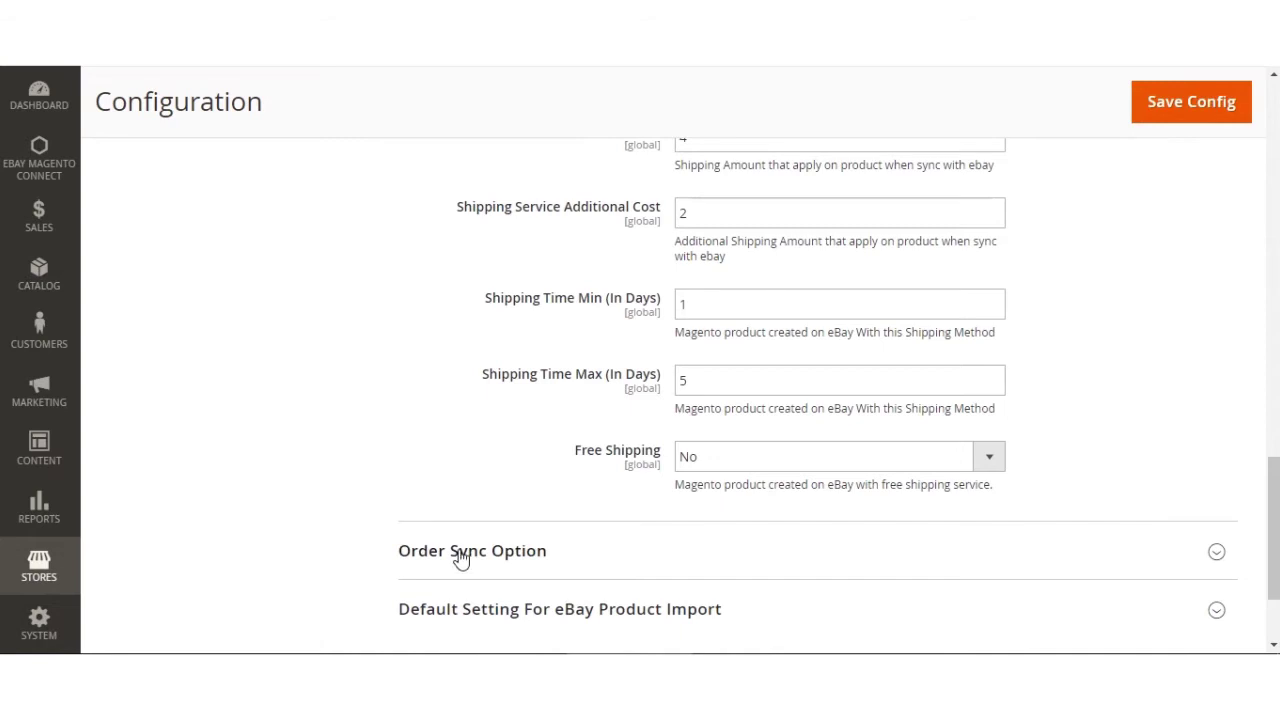
left_click_drag(1274, 488, 1274, 526)
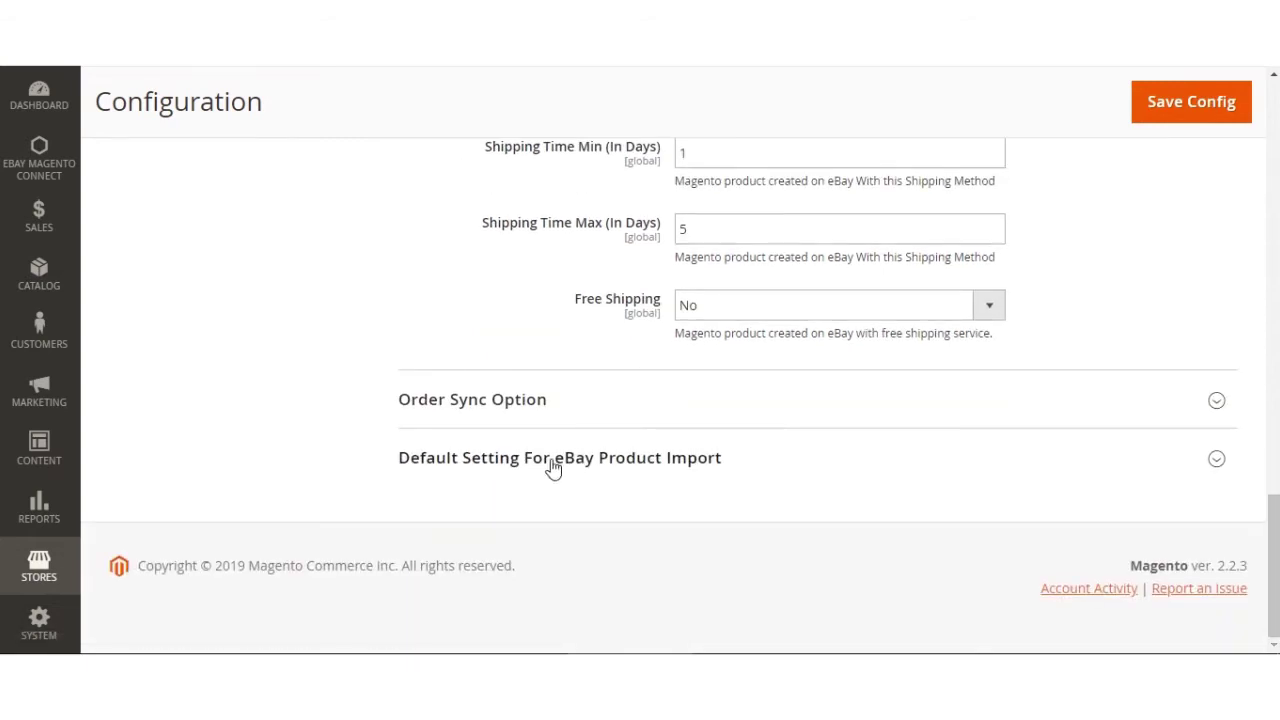
Expand Order Sync Option and review its store view, imported order status and default product quantity fields.
left_click(466, 406)
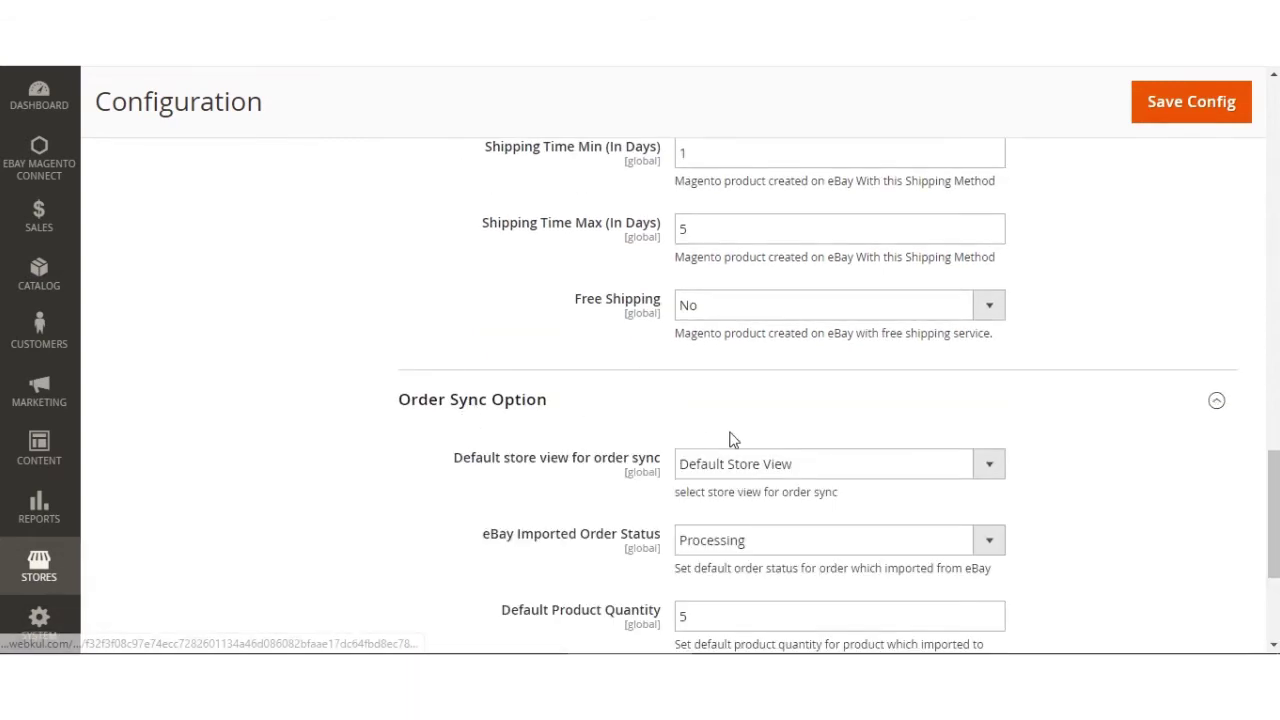
mouse_move(1274, 565)
left_mouse_down()
mouse_move(1274, 453)
mouse_move(1275, 627)
mouse_move(1275, 590)
left_mouse_up()
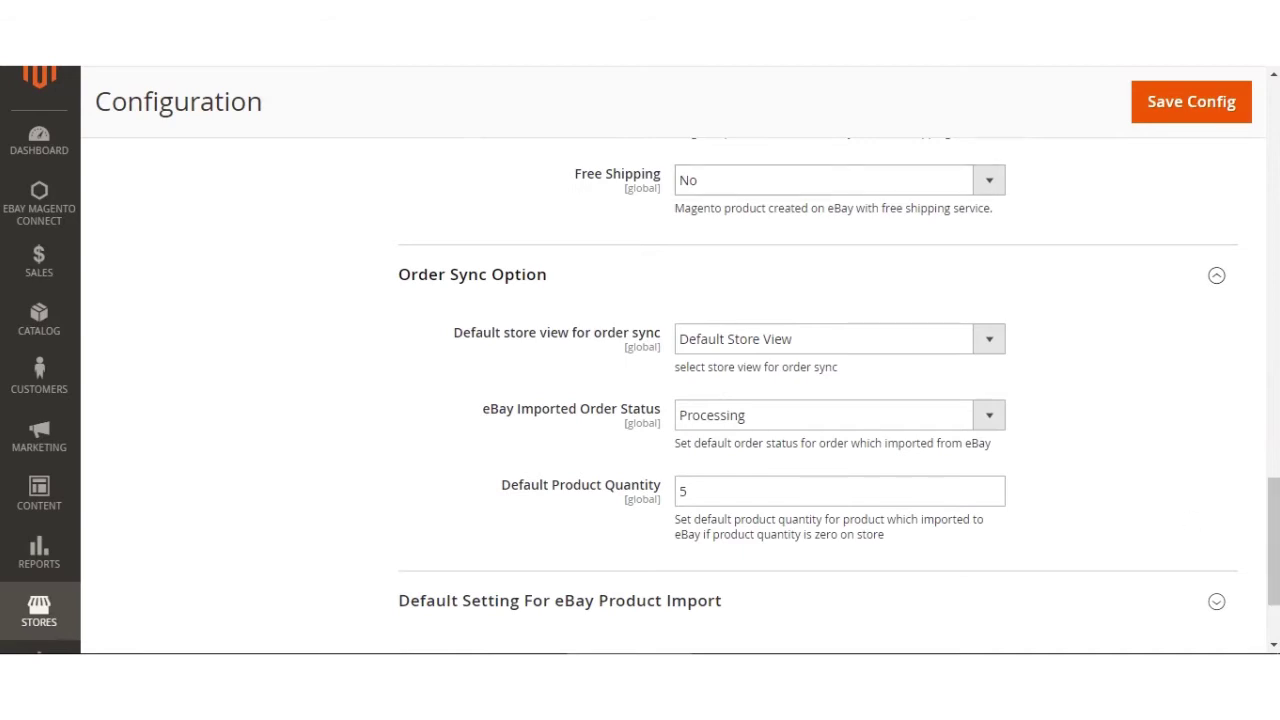
scroll(468, 400, "down", 2)
Review the default website and Product Description With HTML settings under Default Setting For eBay Product Import, leaving Yes selected, and collapse the section.
left_click(468, 378)
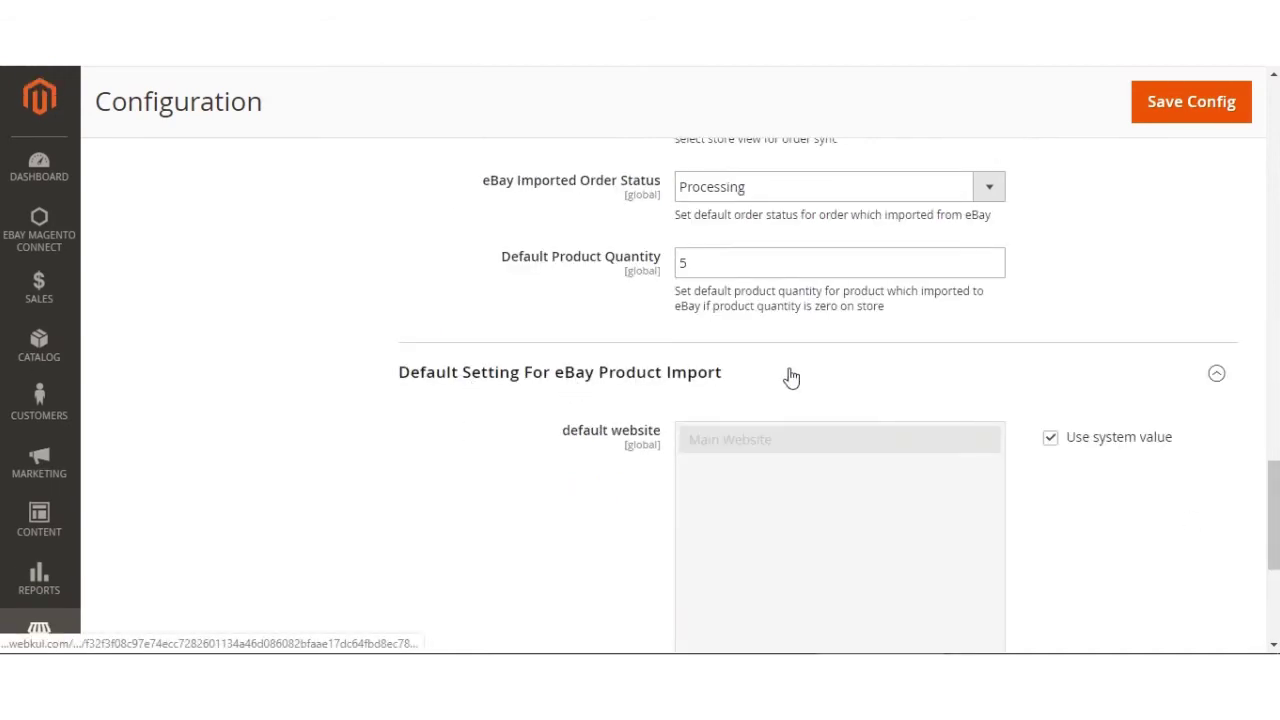
scroll(651, 386, "down", 1)
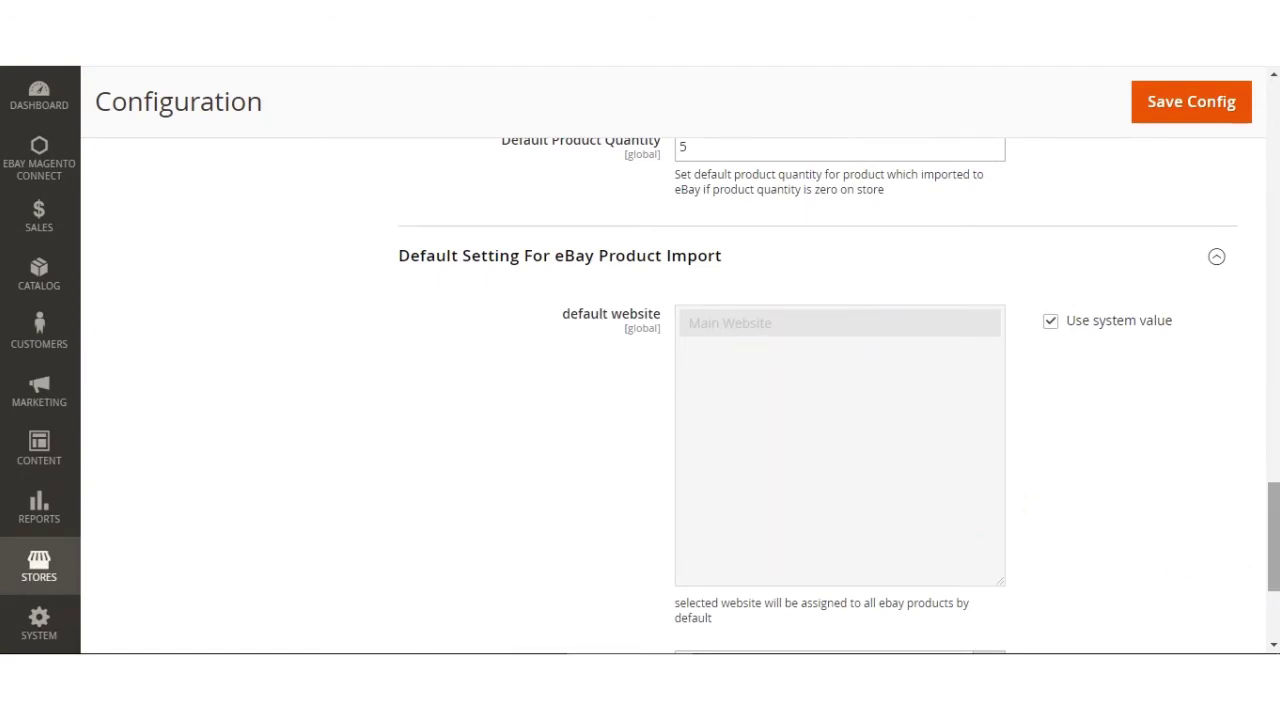
scroll(1273, 537, "down", 2)
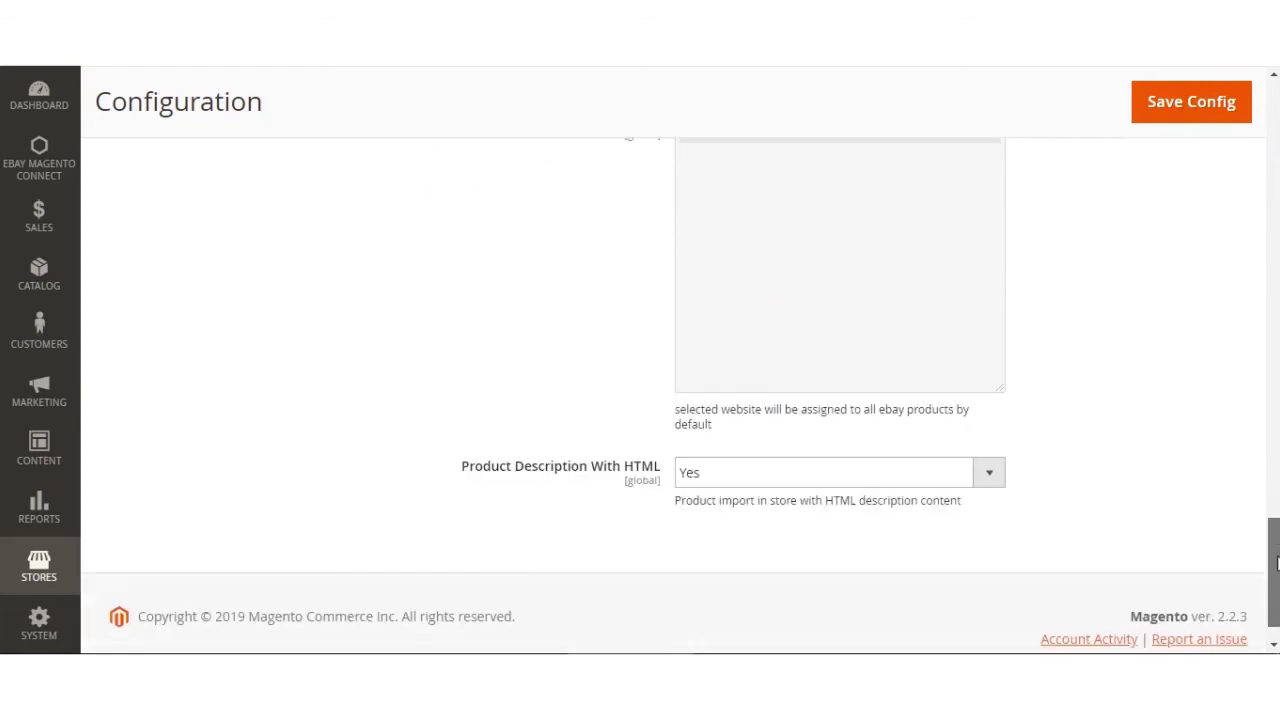
left_click(474, 478)
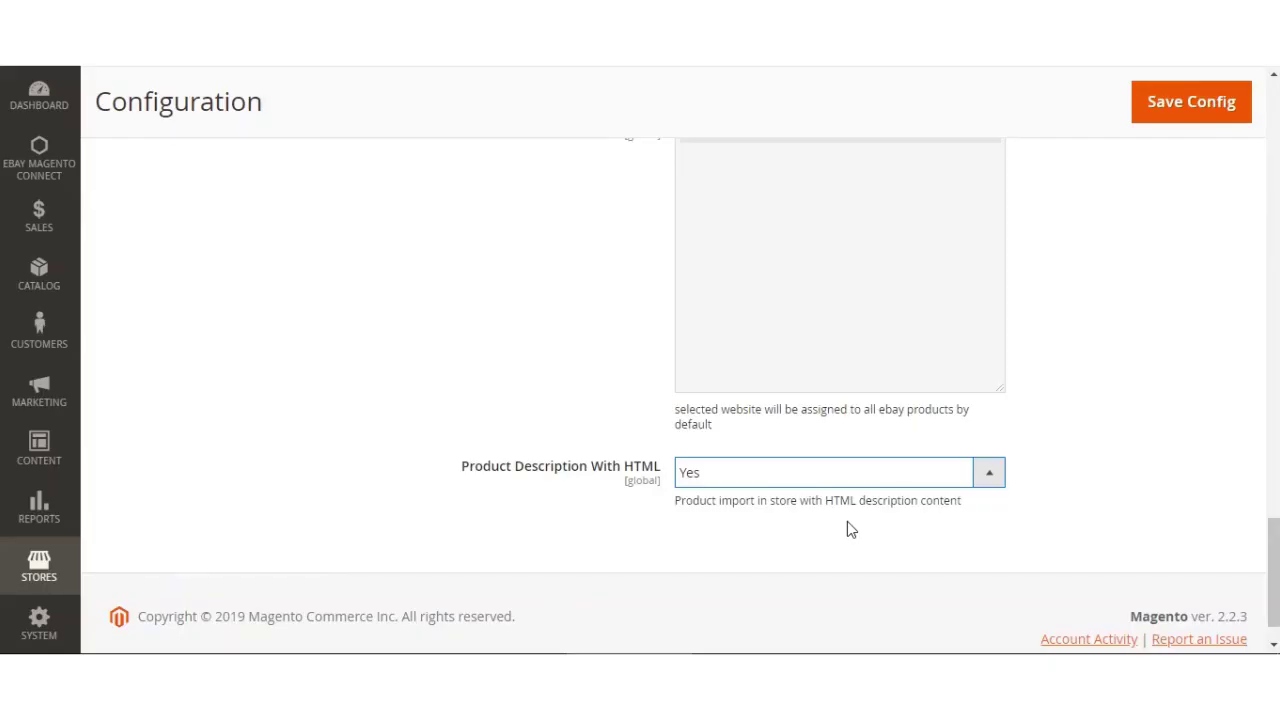
left_click_drag(1276, 569, 1277, 513)
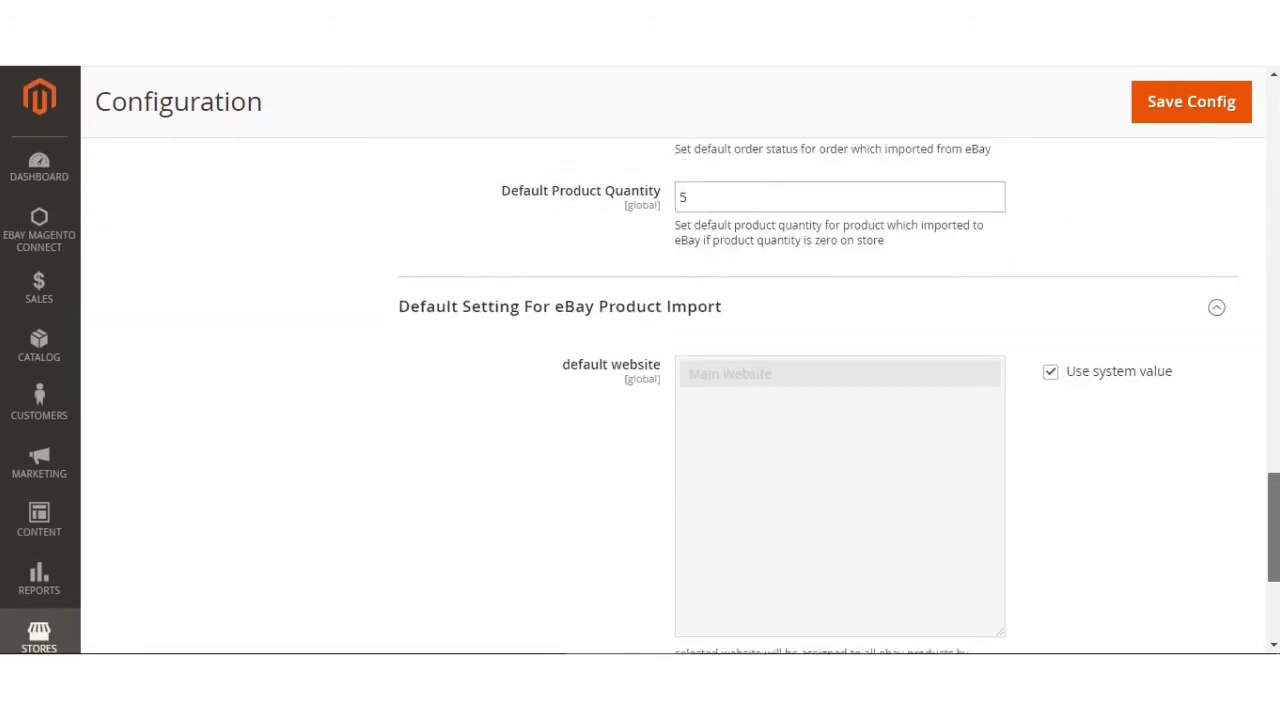
left_click(569, 372)
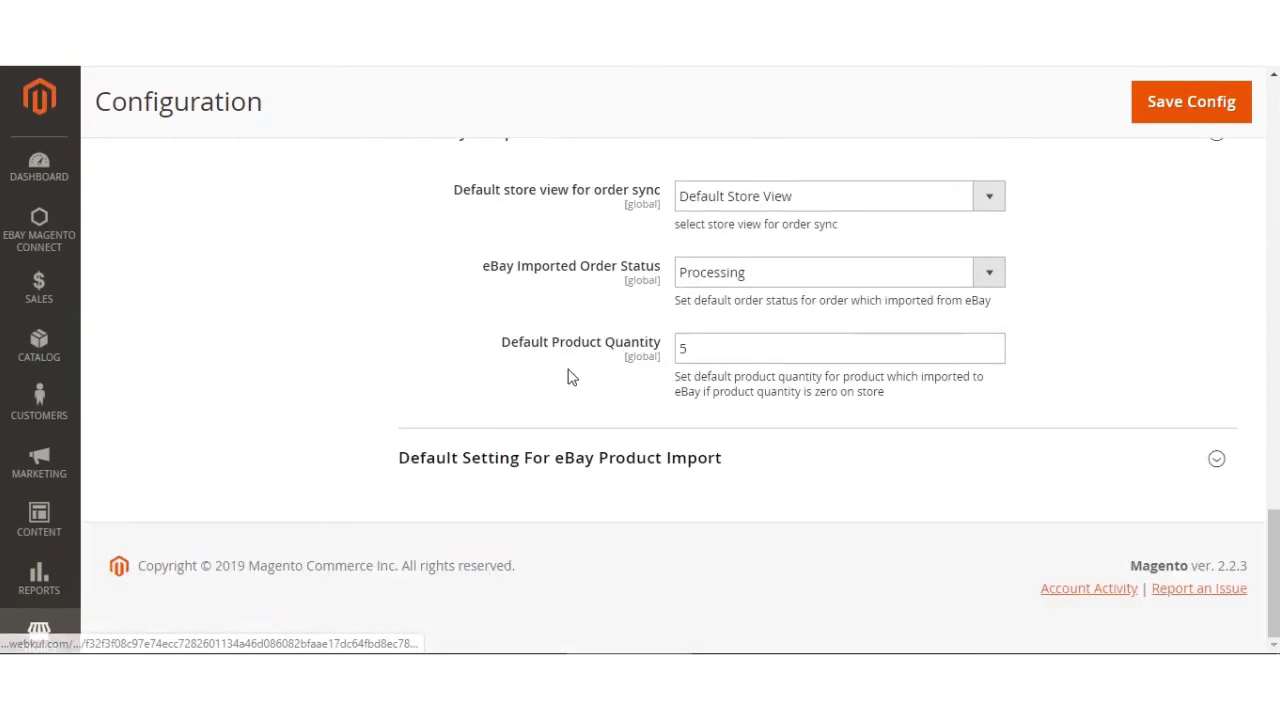
Check the order sync store view and eBay Imported Order Status choices, leaving Default Store View and Processing selected.
scroll(567, 376, "up", 1)
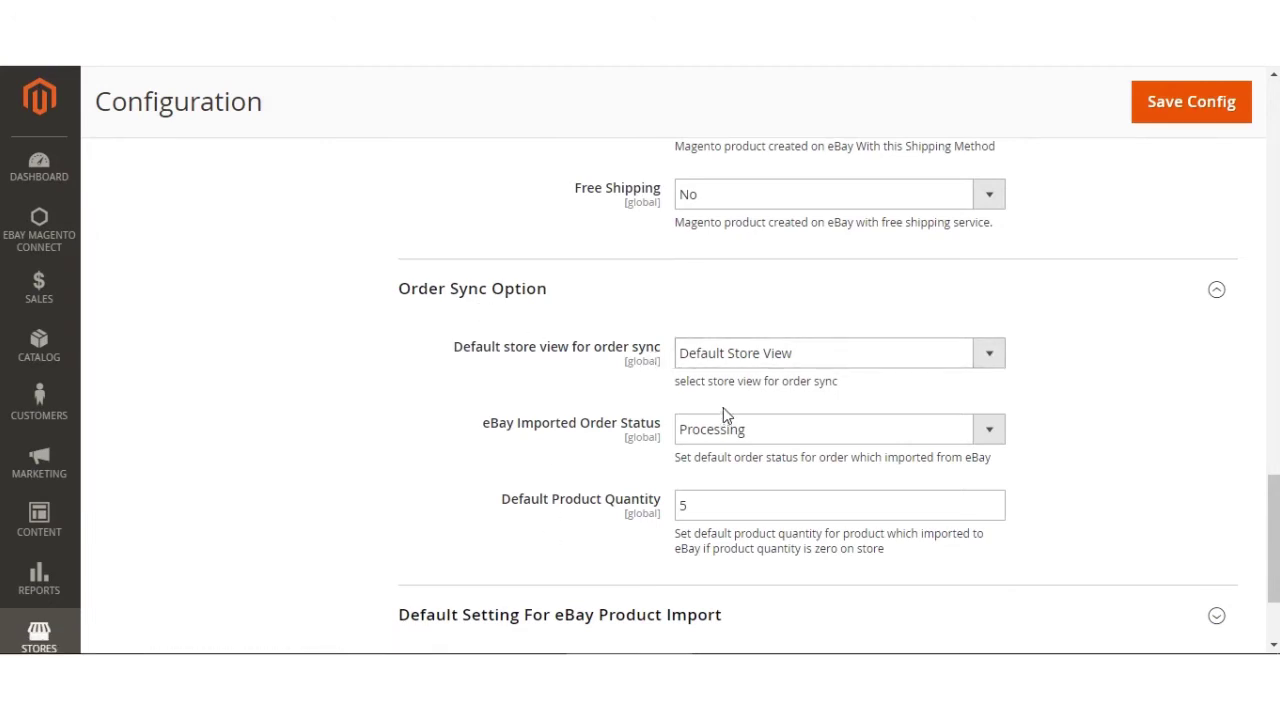
left_click_drag(794, 381, 845, 388)
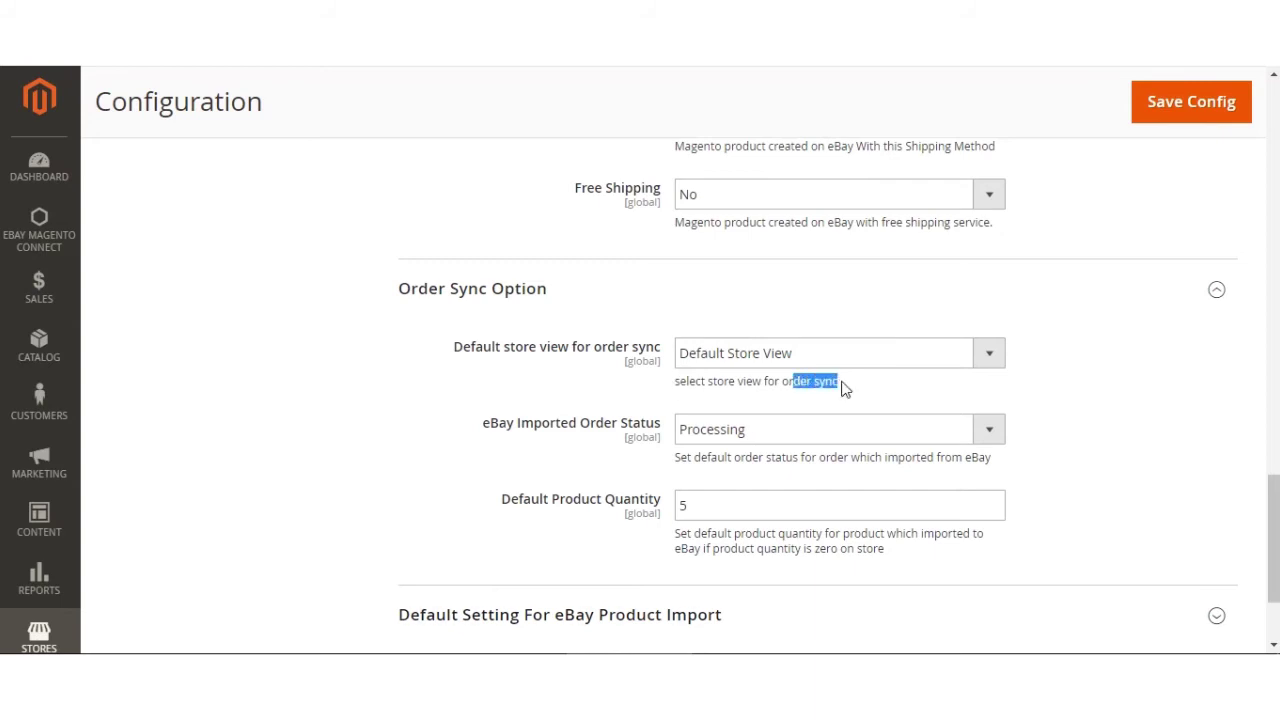
left_click(985, 350)
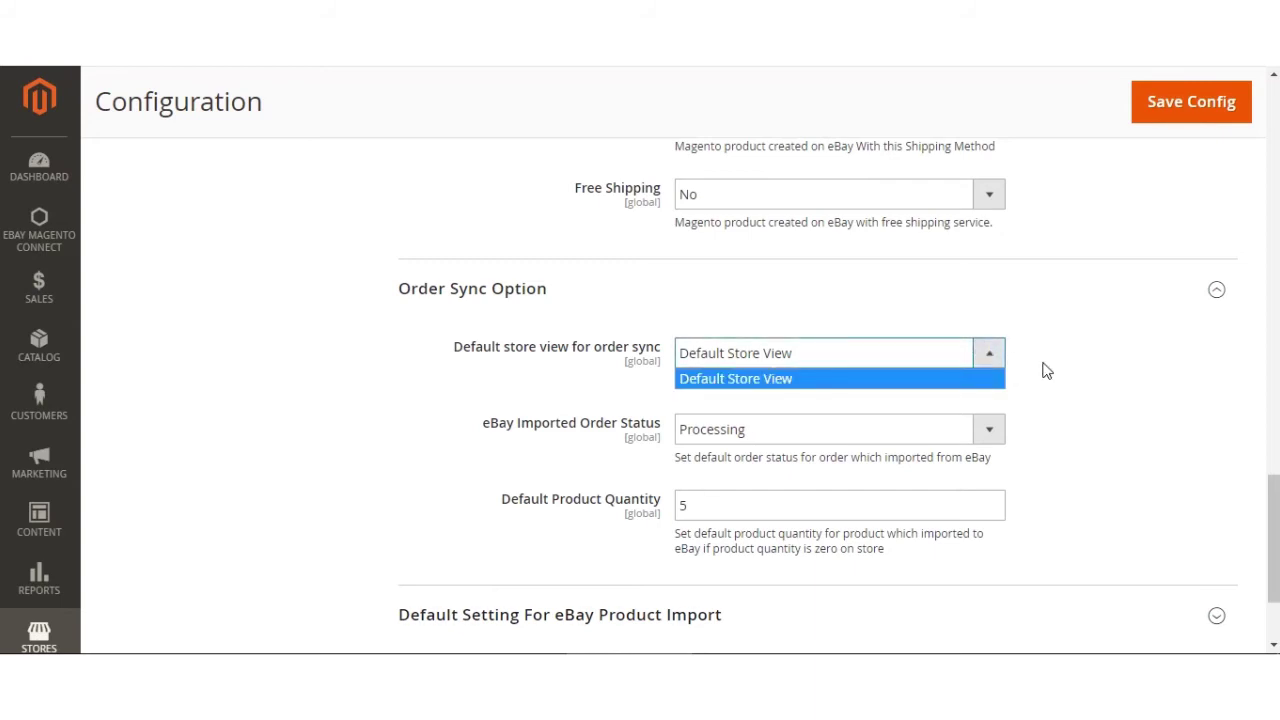
left_click(1047, 367)
left_click(983, 371)
left_click(1050, 368)
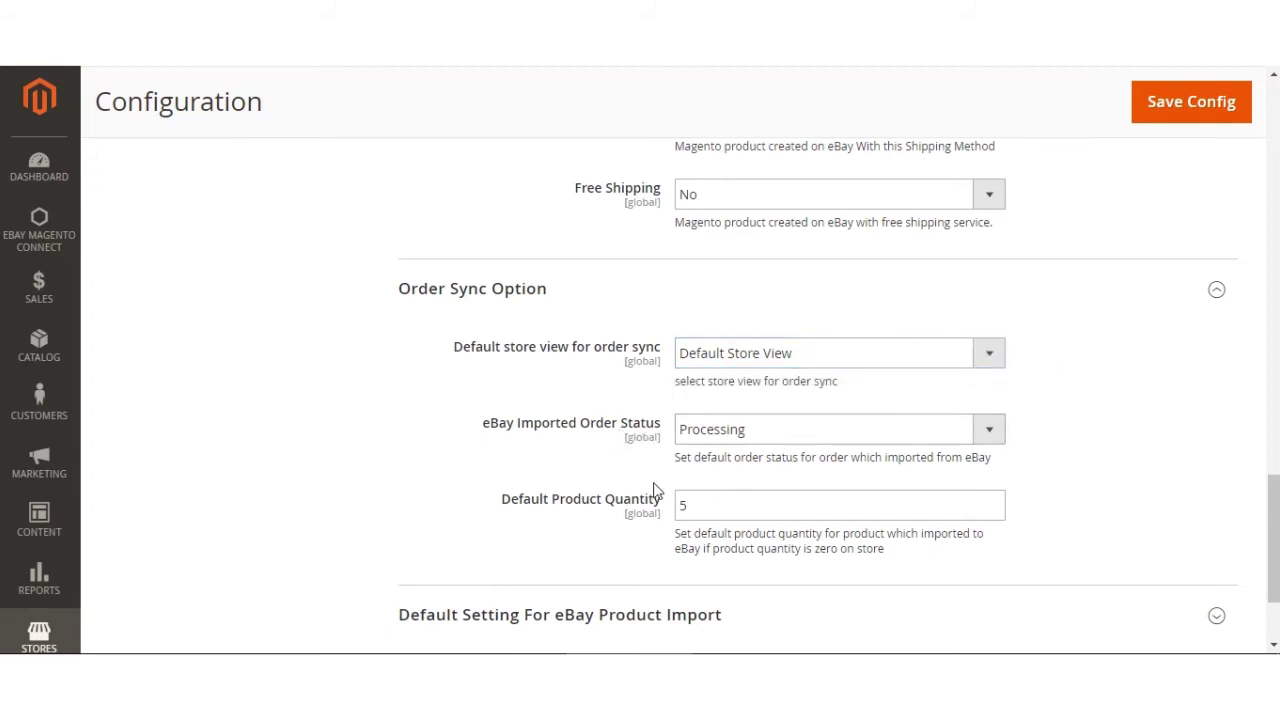
left_click(886, 437)
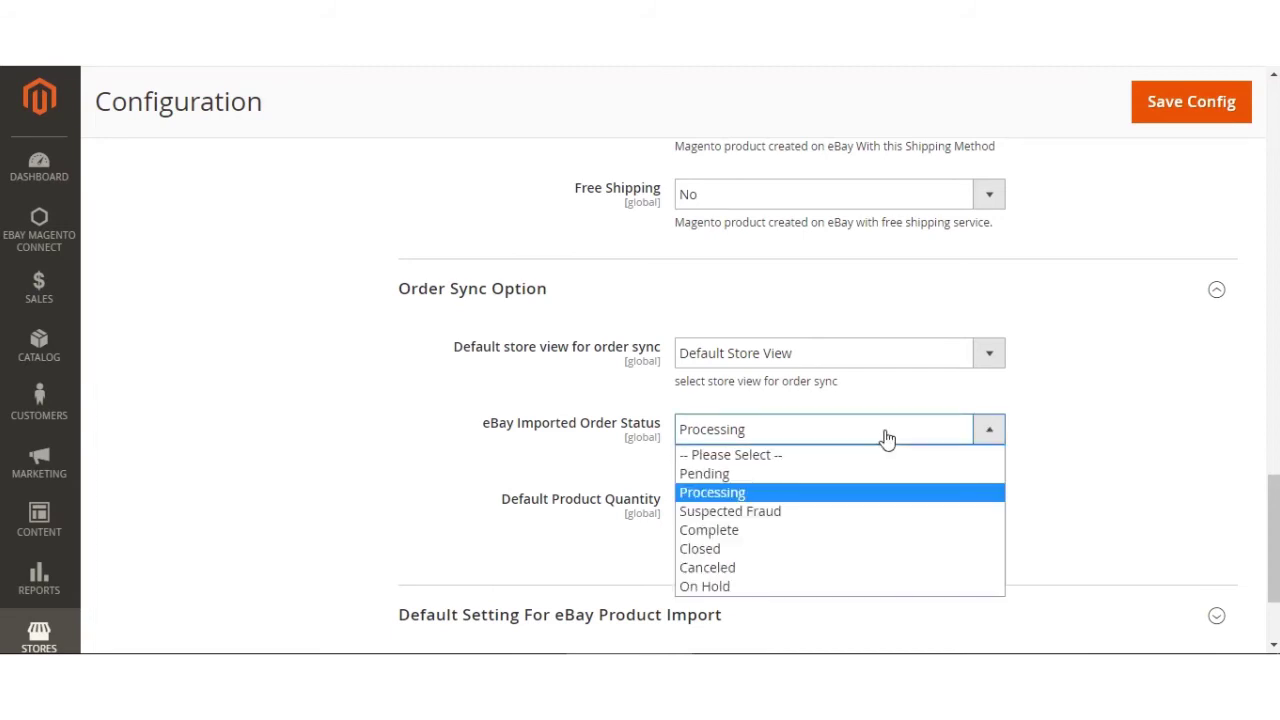
left_click(1112, 430)
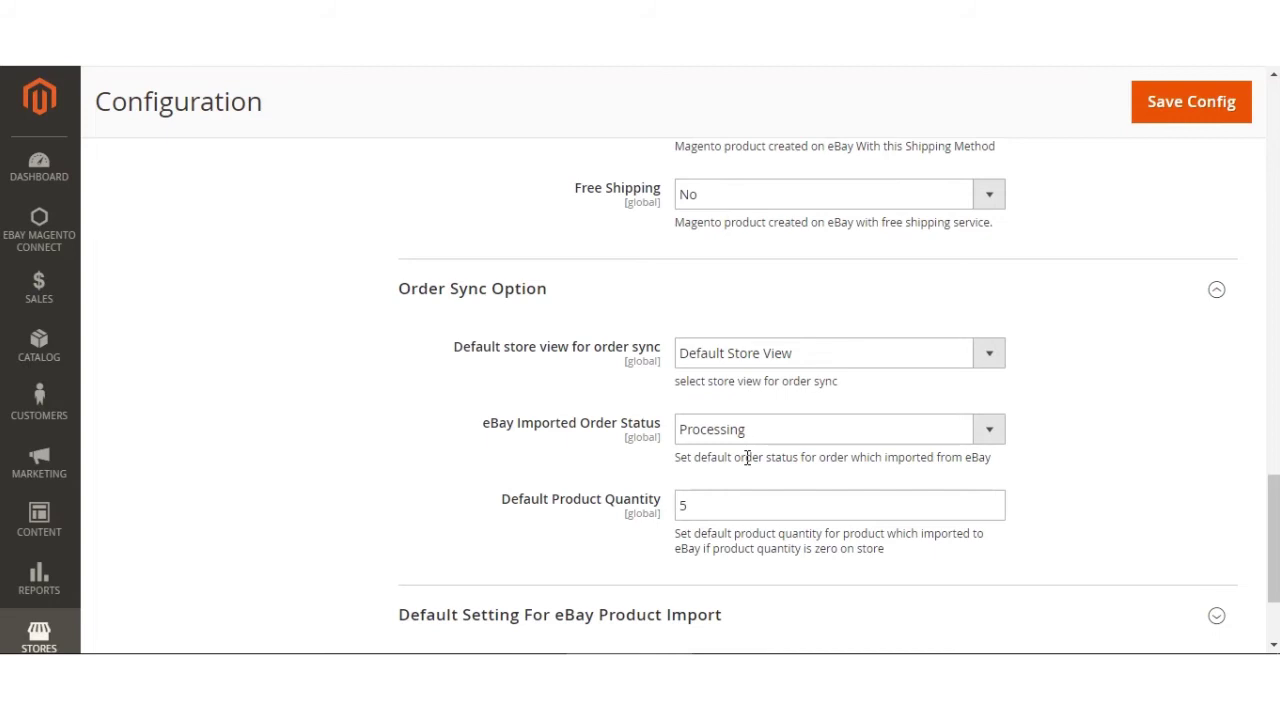
Review the Default Product Quantity field and its description under Order Sync Option, leaving the quantity at 5.
left_click_drag(506, 513, 745, 543)
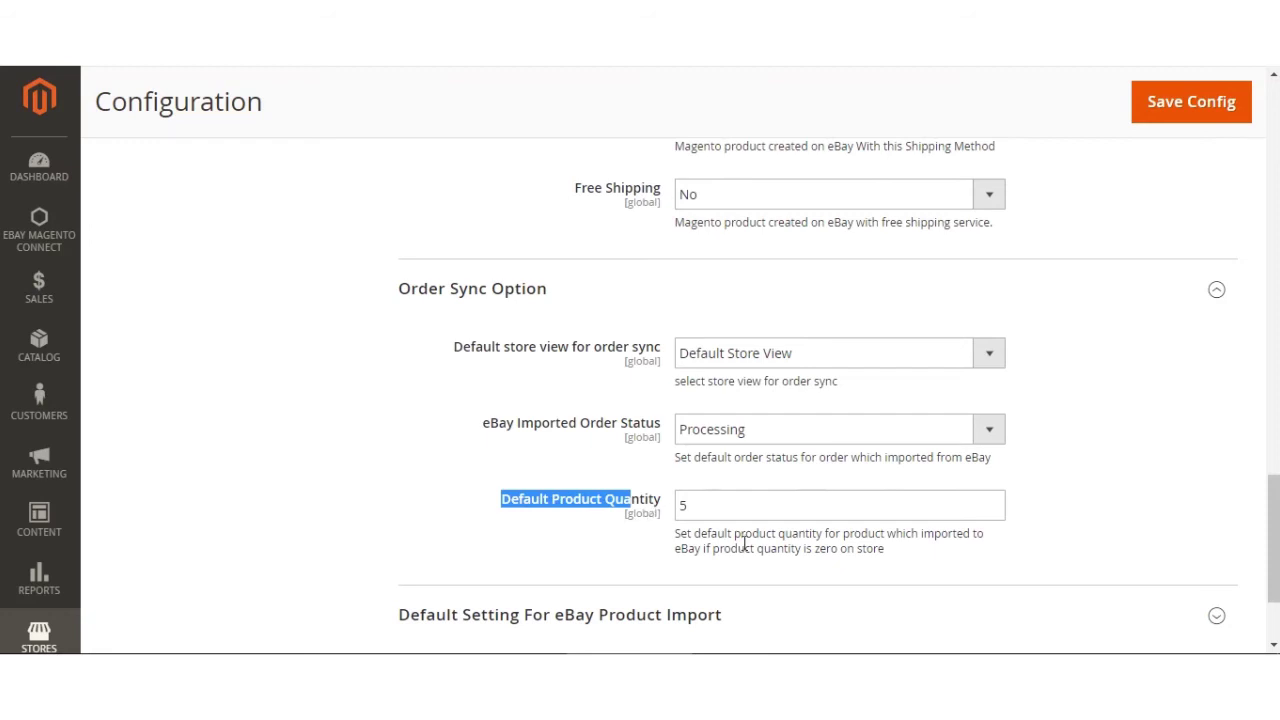
left_click(749, 457)
left_click(715, 508)
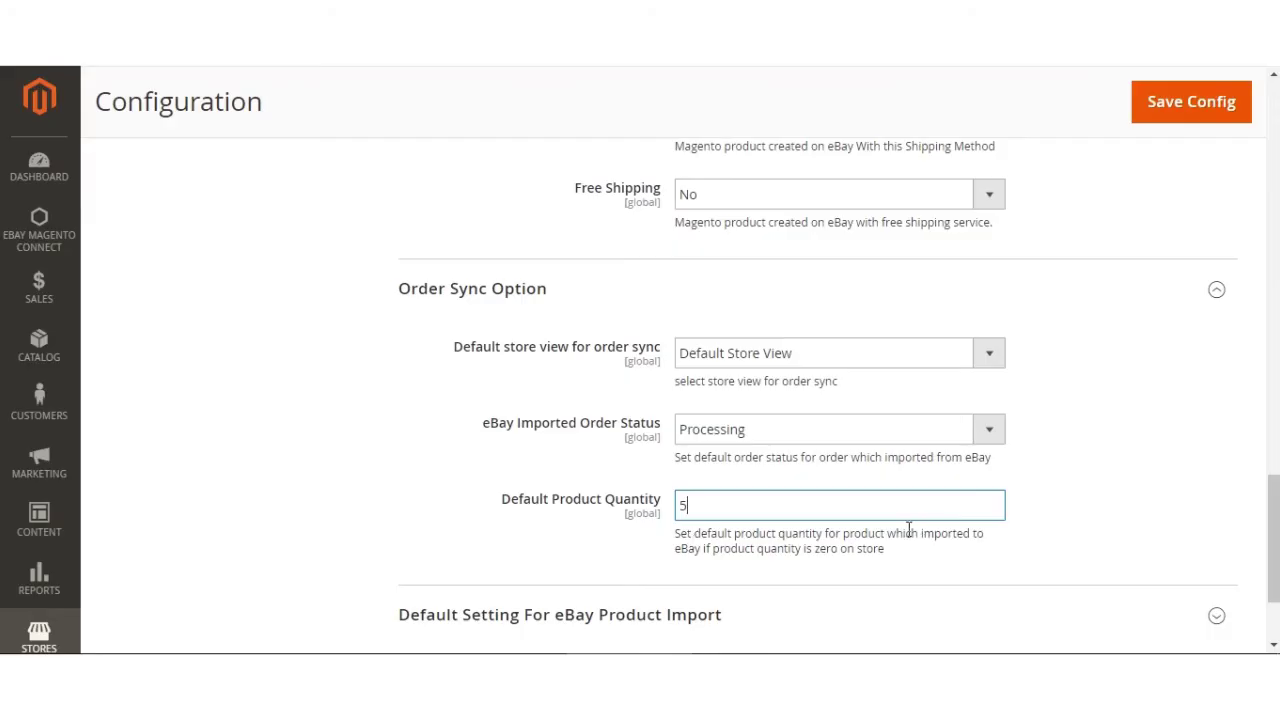
left_click_drag(524, 507, 631, 503)
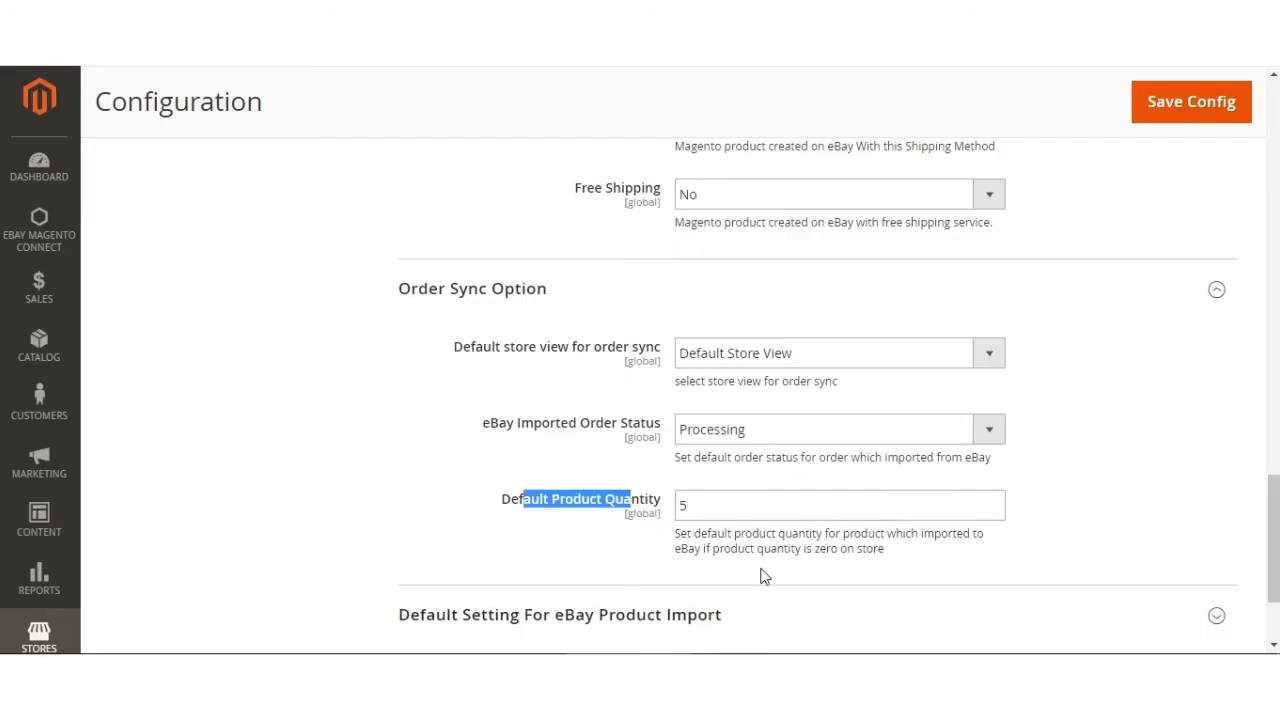
left_click(602, 565)
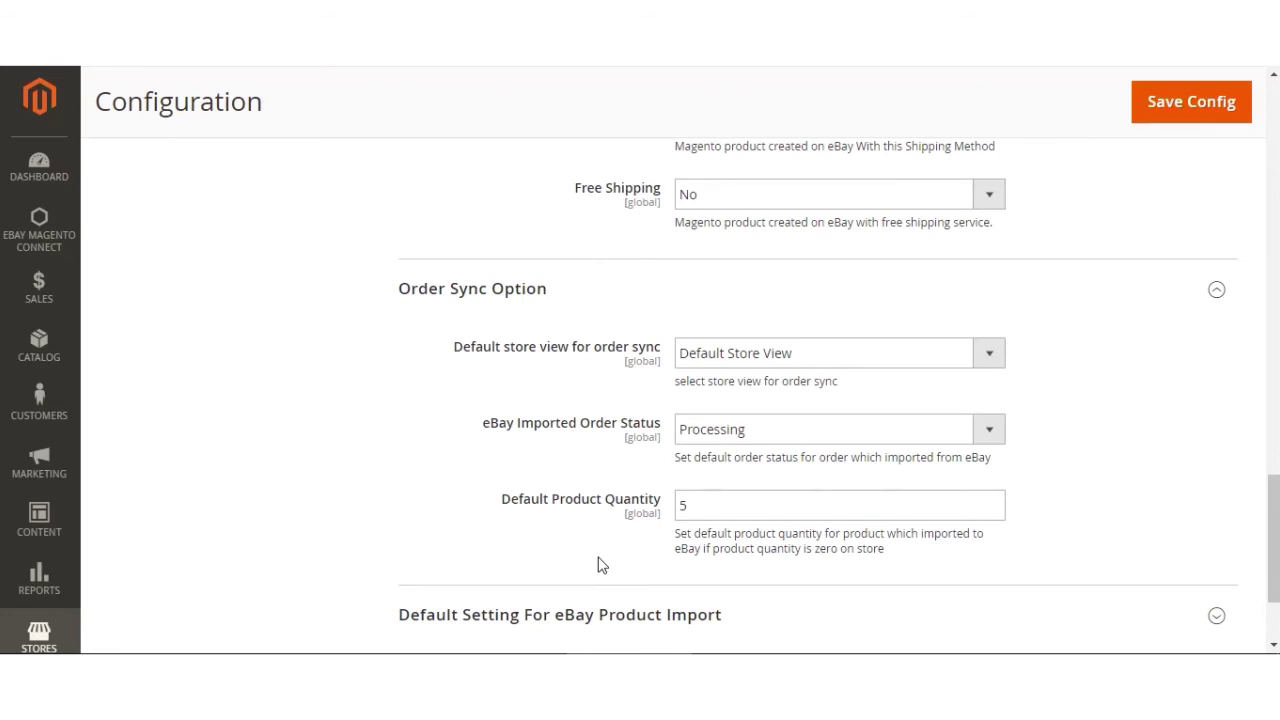
Review the pages offered under eBay Magento Connect, from Map Category to Price Rules, while staying on the Configuration page.
left_click_drag(1275, 518, 1275, 120)
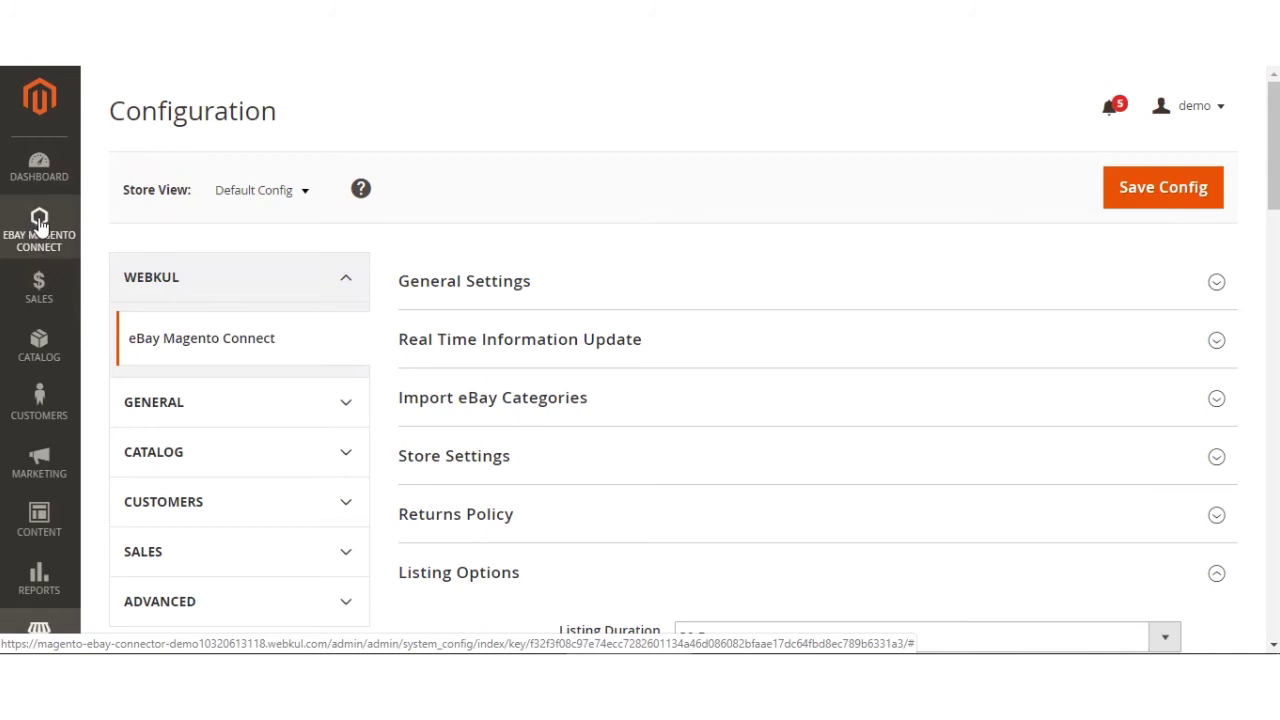
left_click(45, 226)
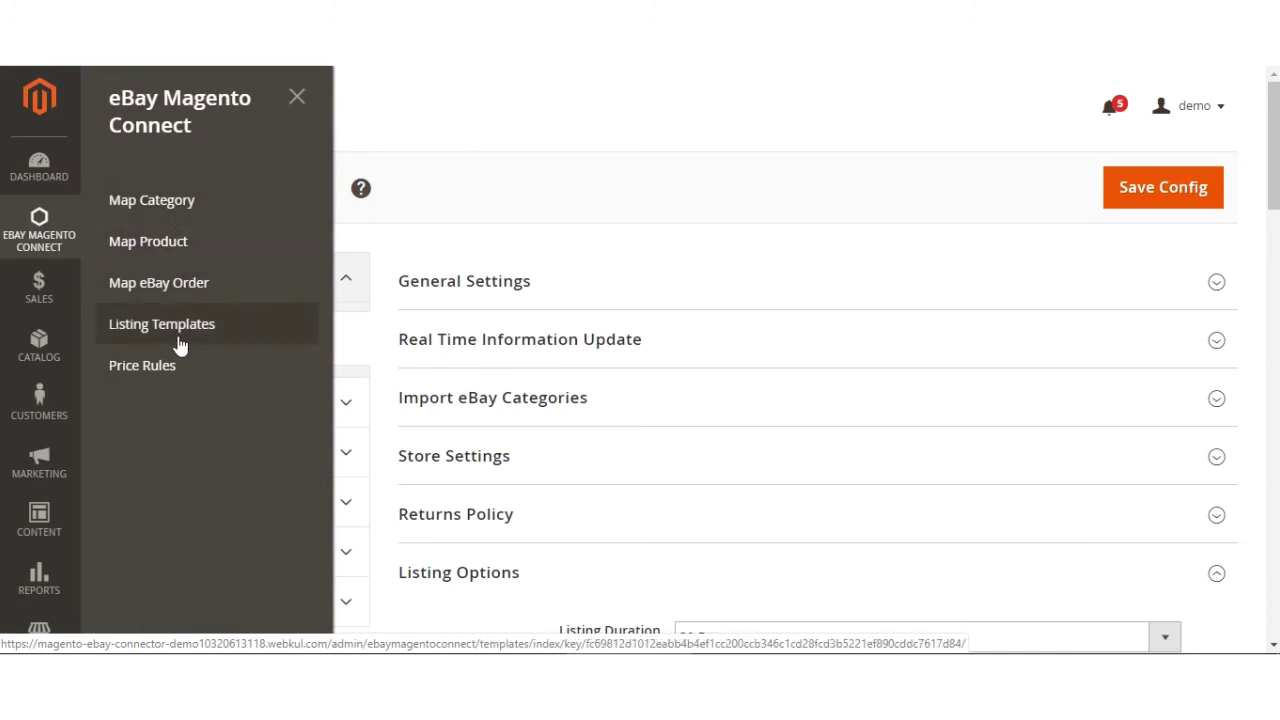
left_click(209, 363)
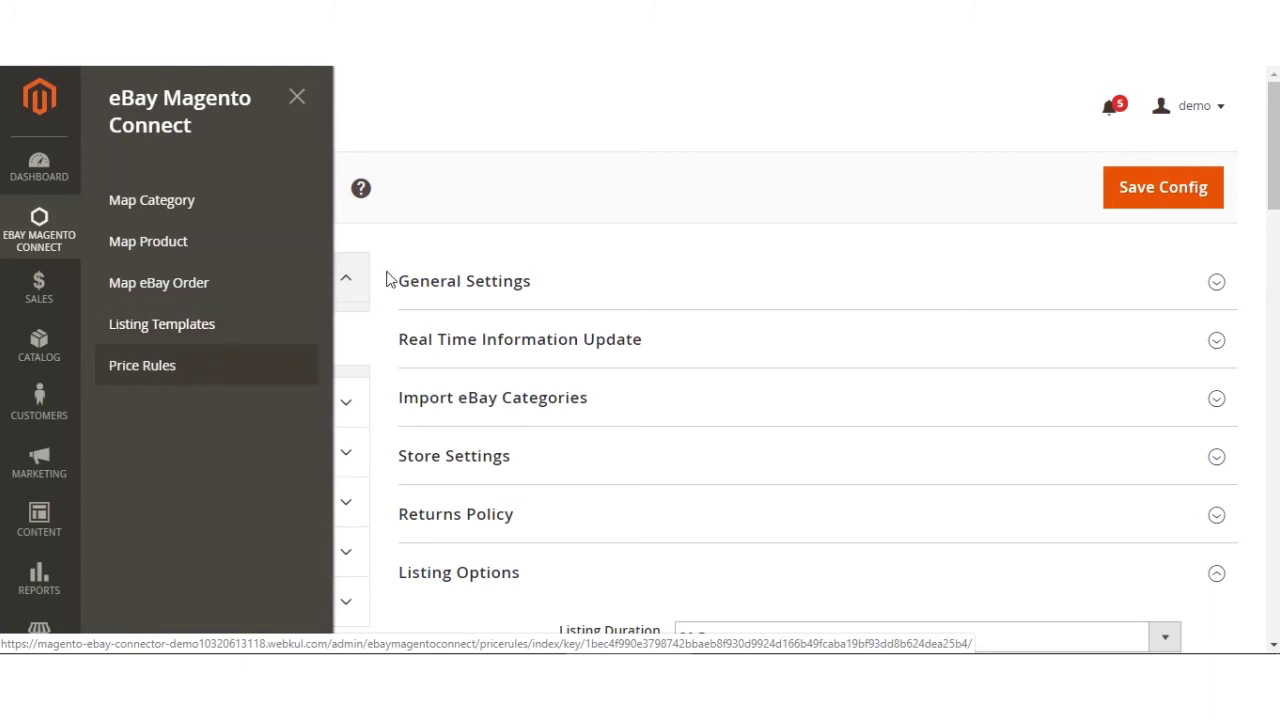
left_click(677, 109)
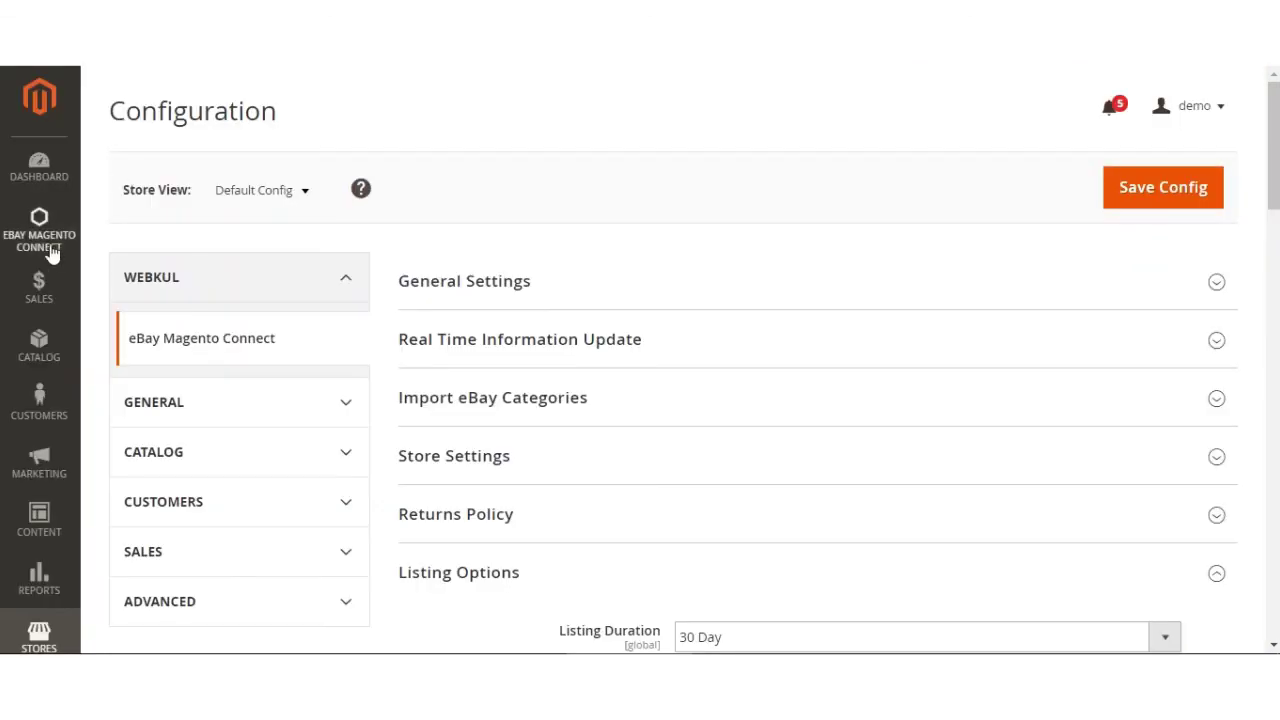
left_click(40, 250)
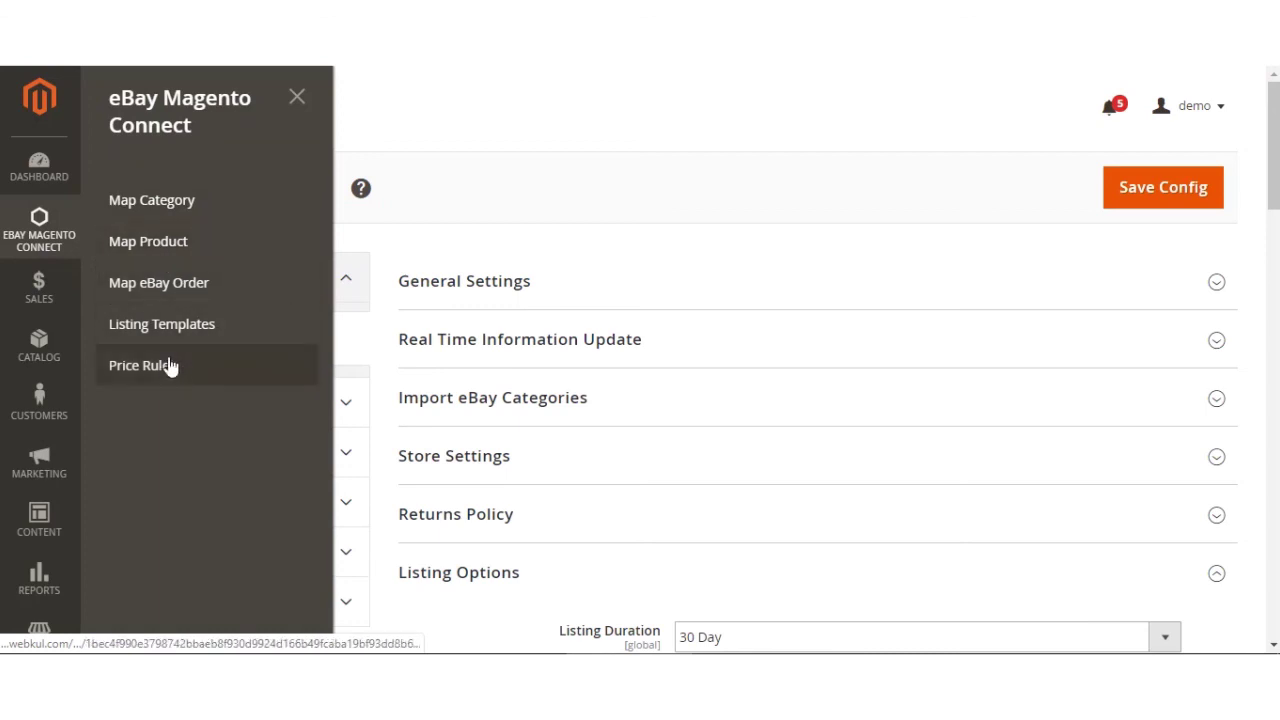
left_click(505, 254)
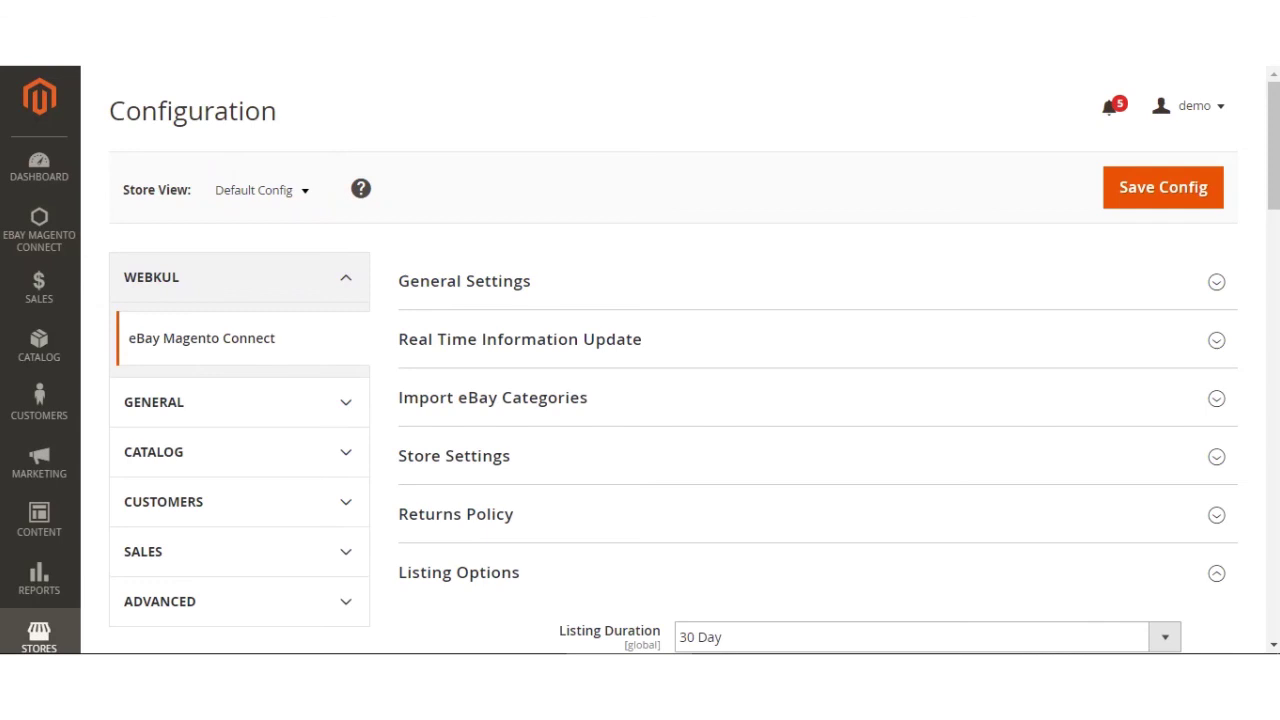